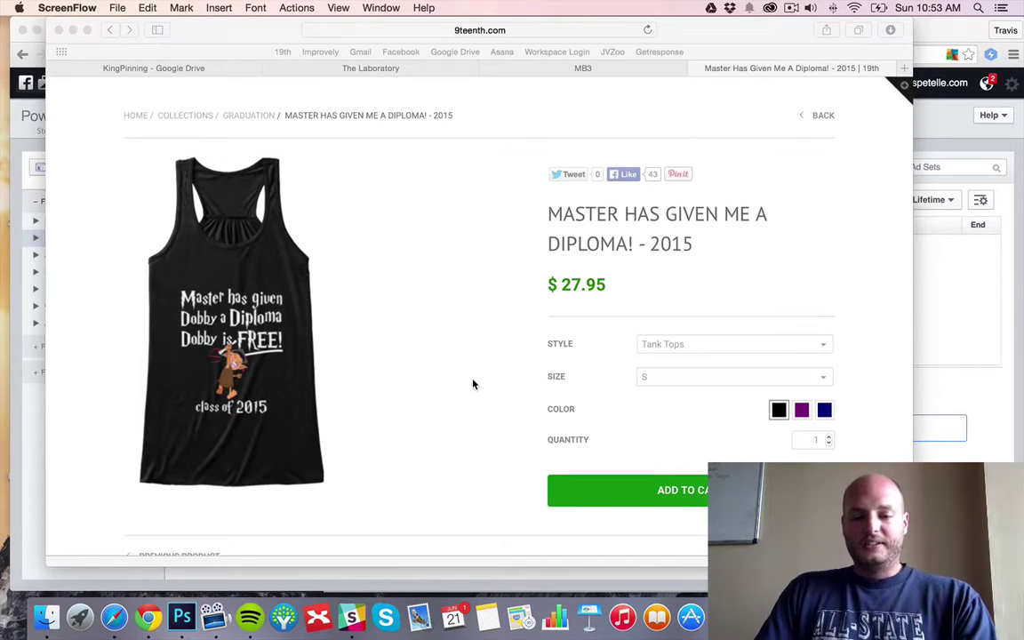
click(589, 622)
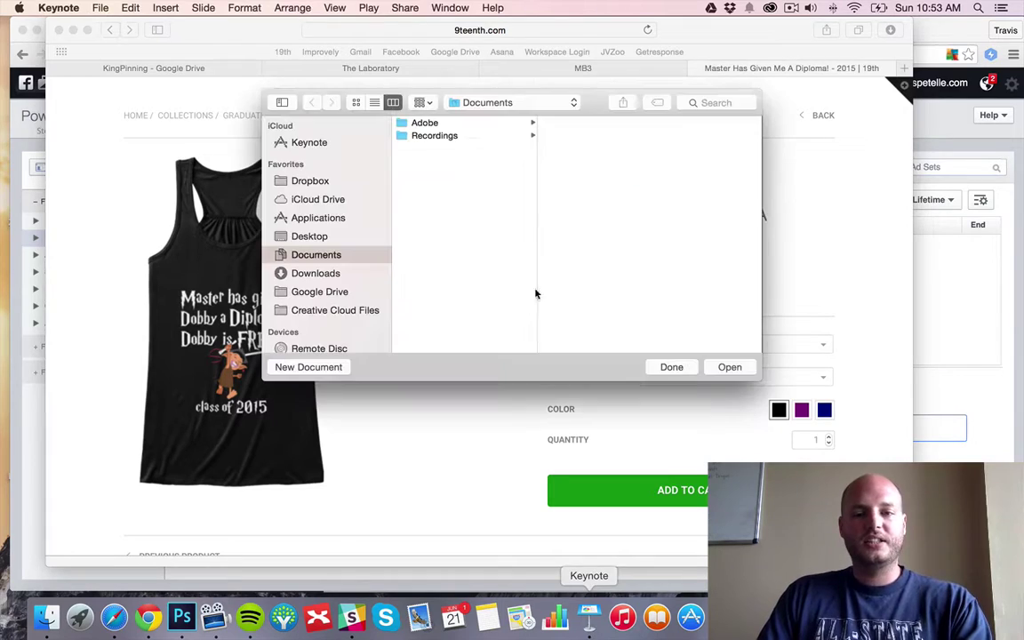
click(673, 366)
key(ctrl+Up)
click(107, 8)
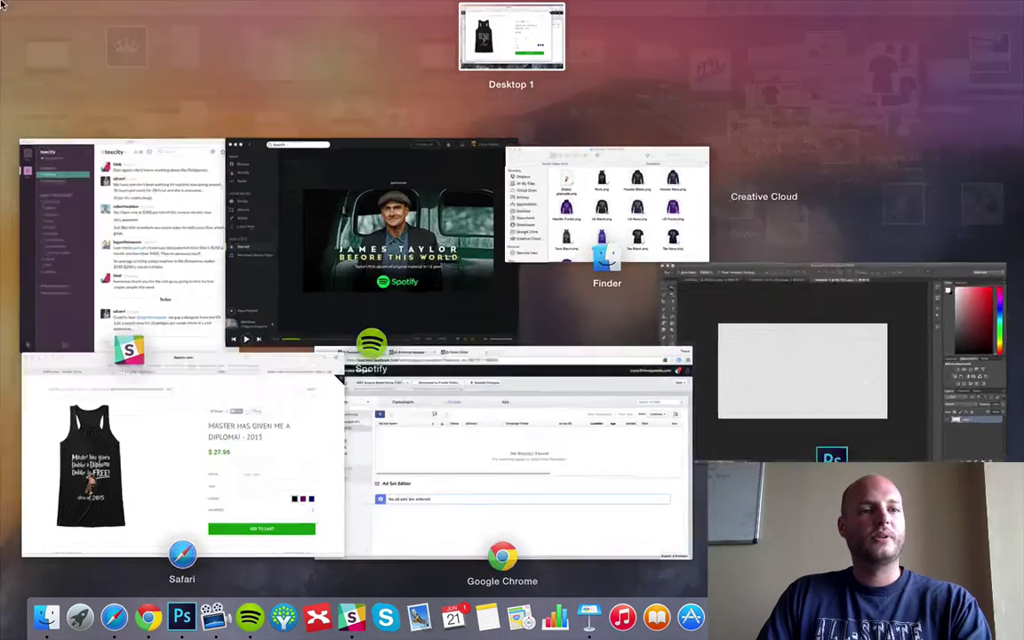
click(89, 7)
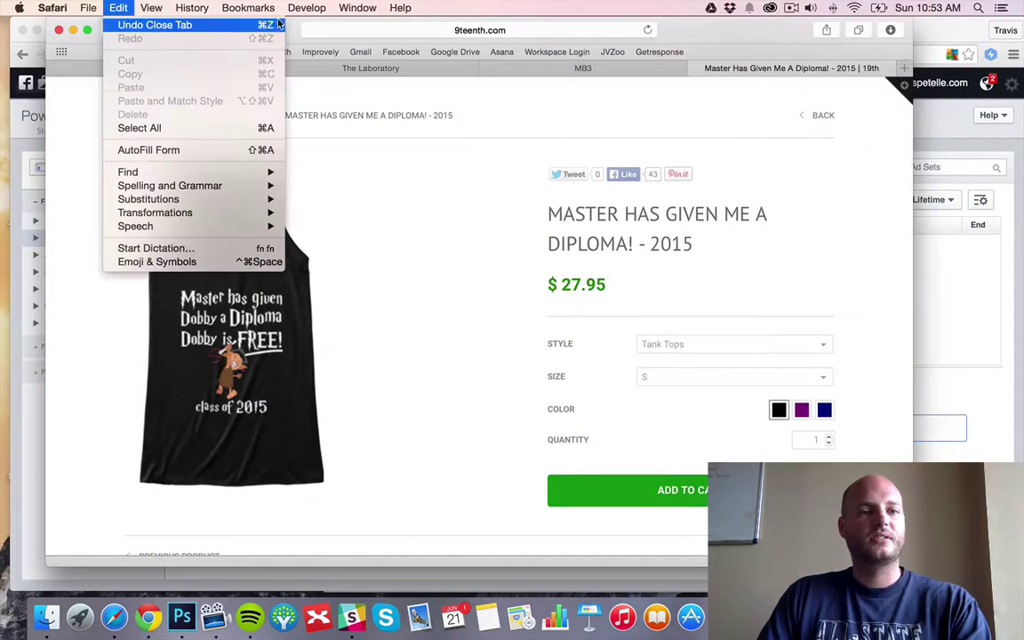
click(142, 20)
Switch to Keynote and create a new presentation using the White theme in standard format.
click(589, 618)
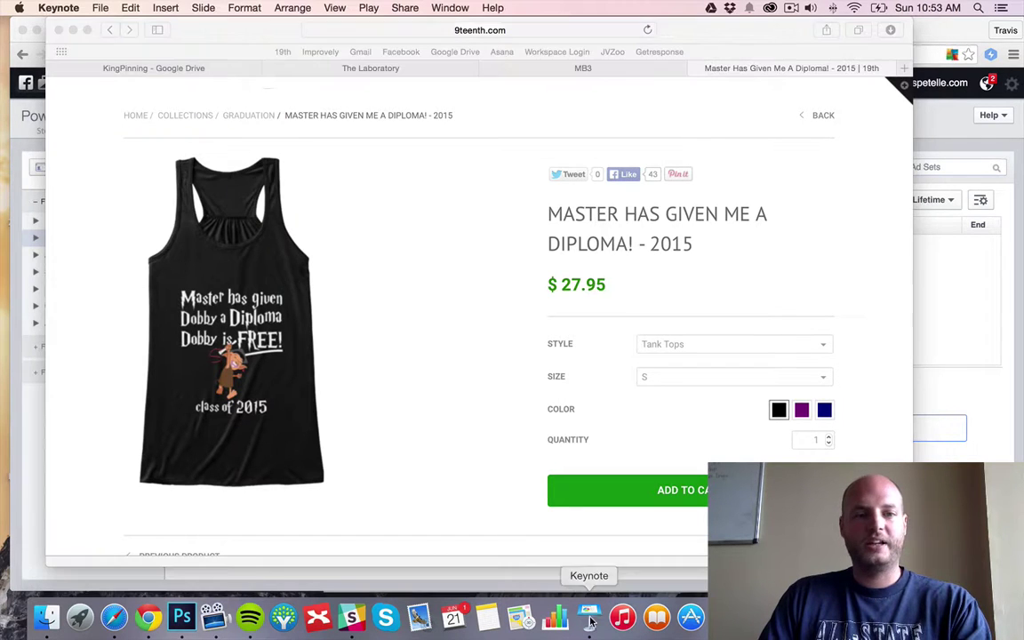
click(672, 366)
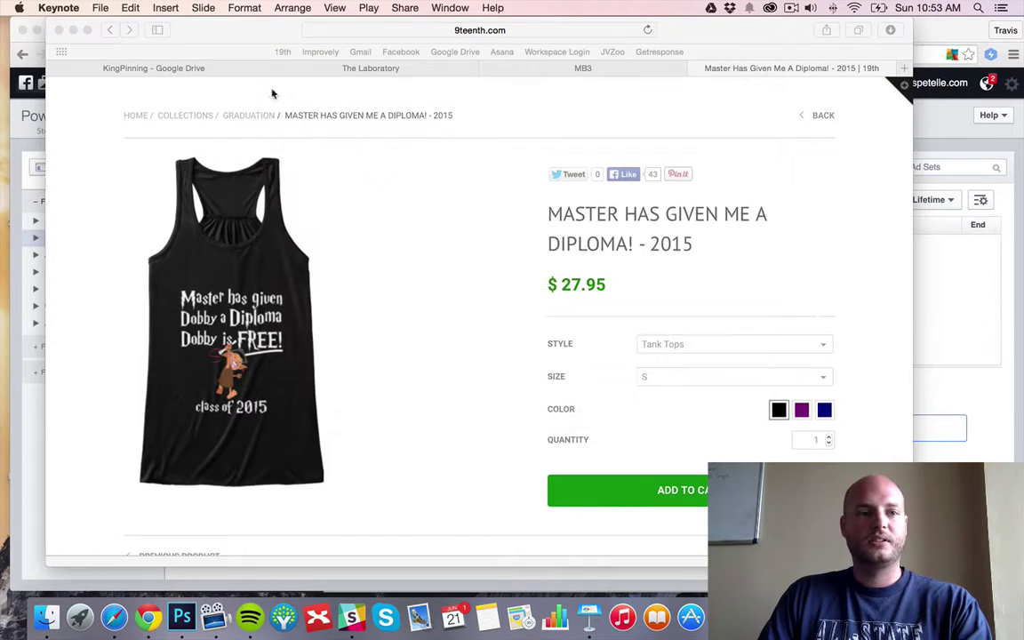
click(89, 7)
click(105, 26)
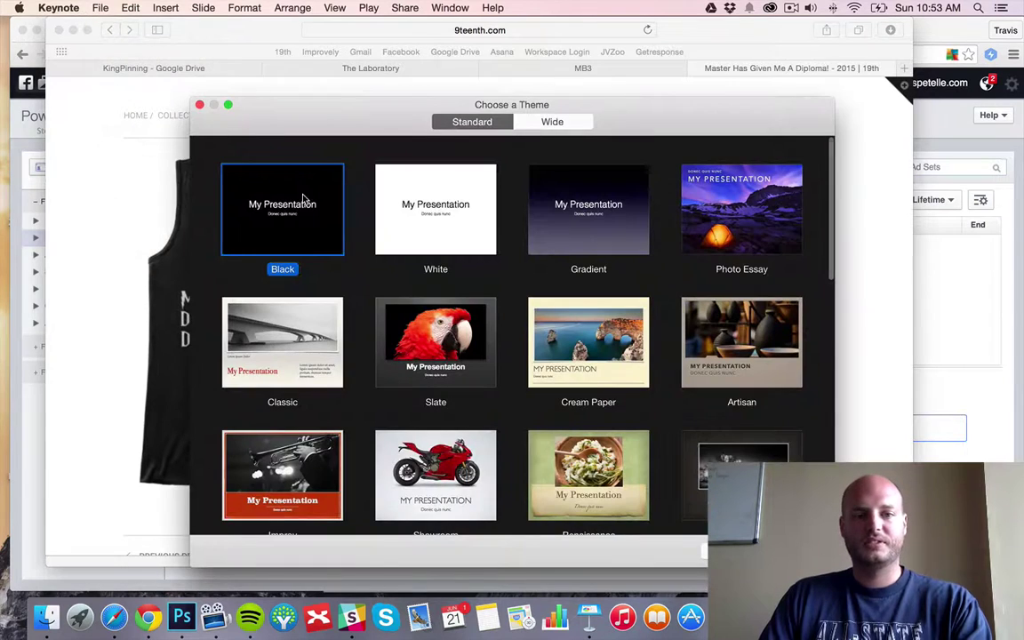
click(450, 206)
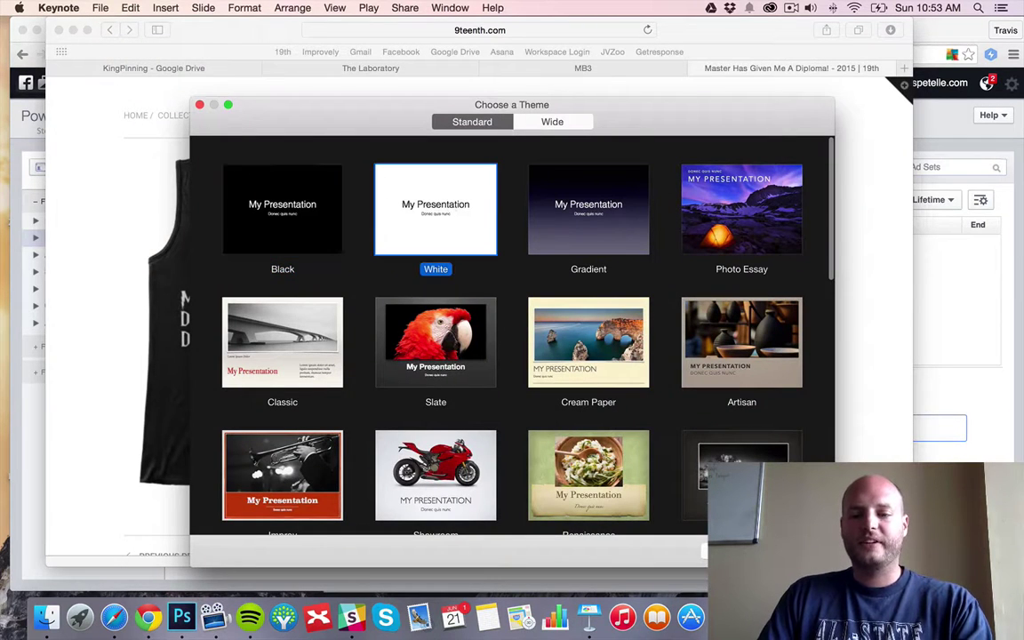
click(795, 552)
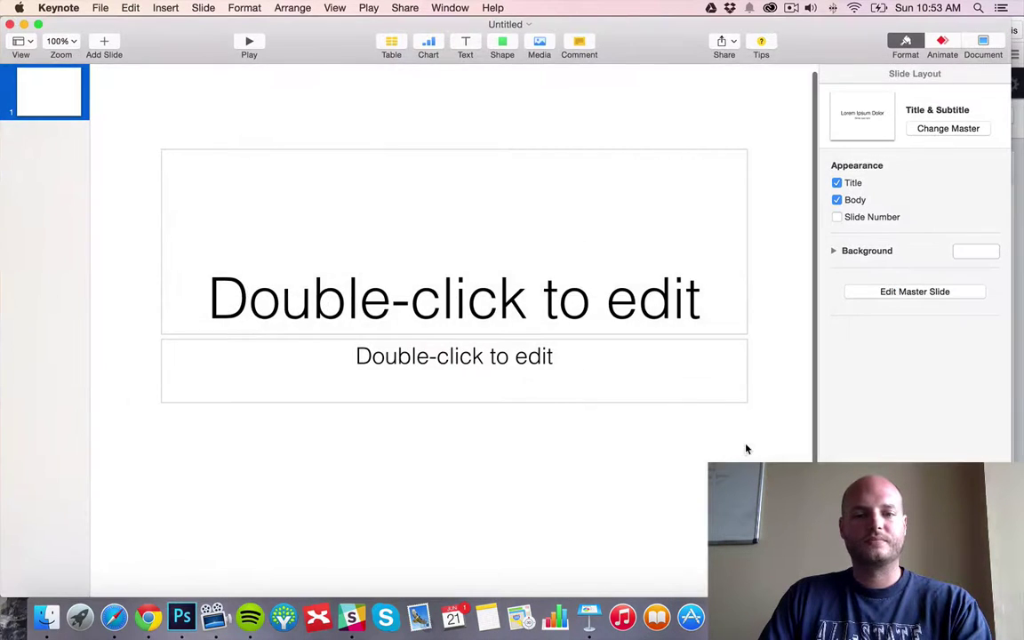
Delete the title and subtitle placeholders from the slide.
click(417, 298)
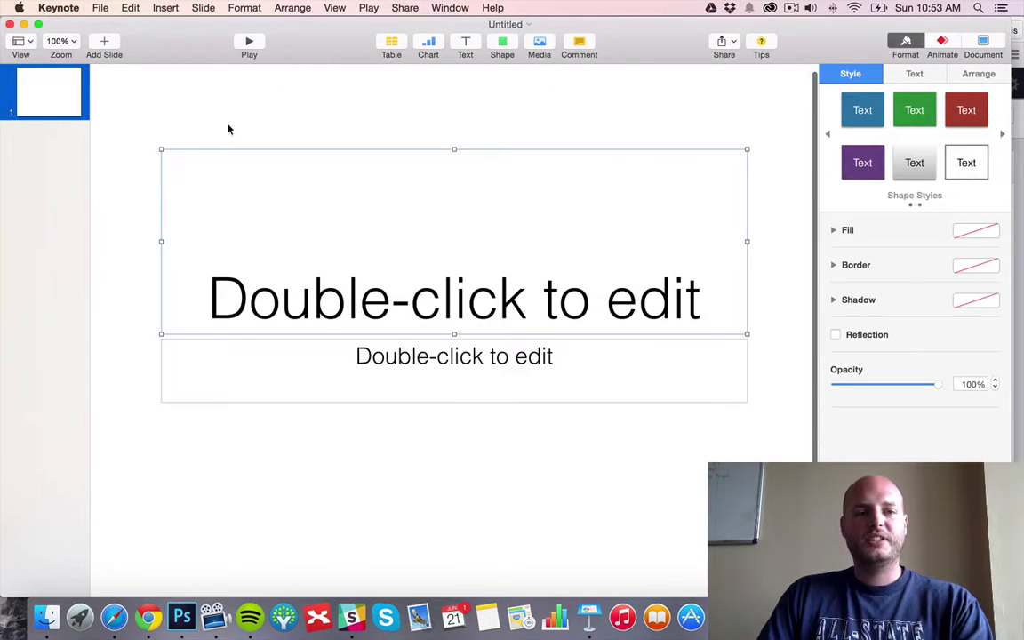
double_click(440, 328)
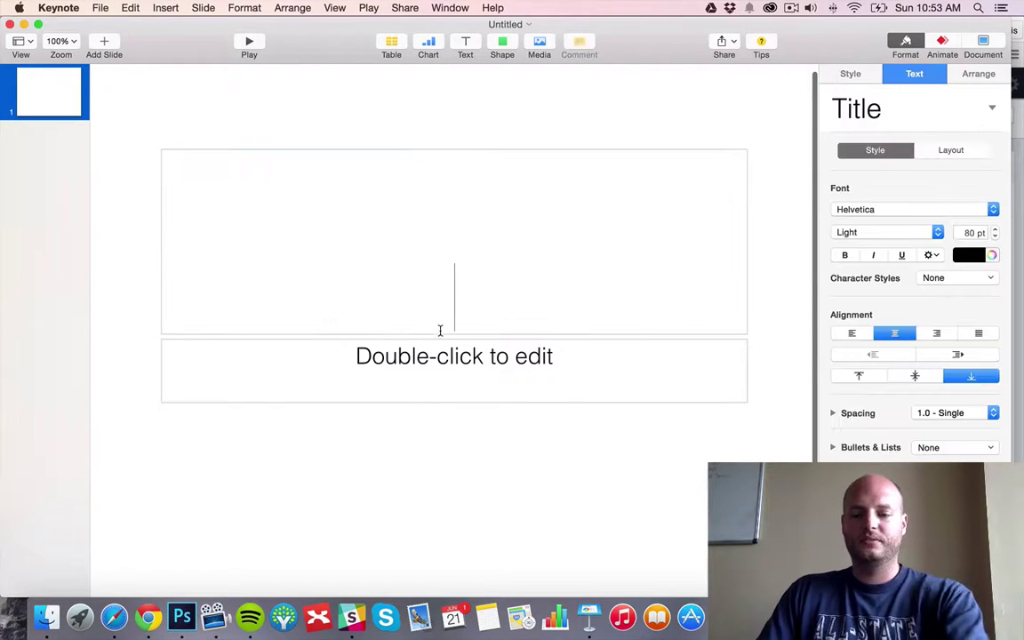
click(459, 349)
key(Delete)
click(748, 249)
key(Delete)
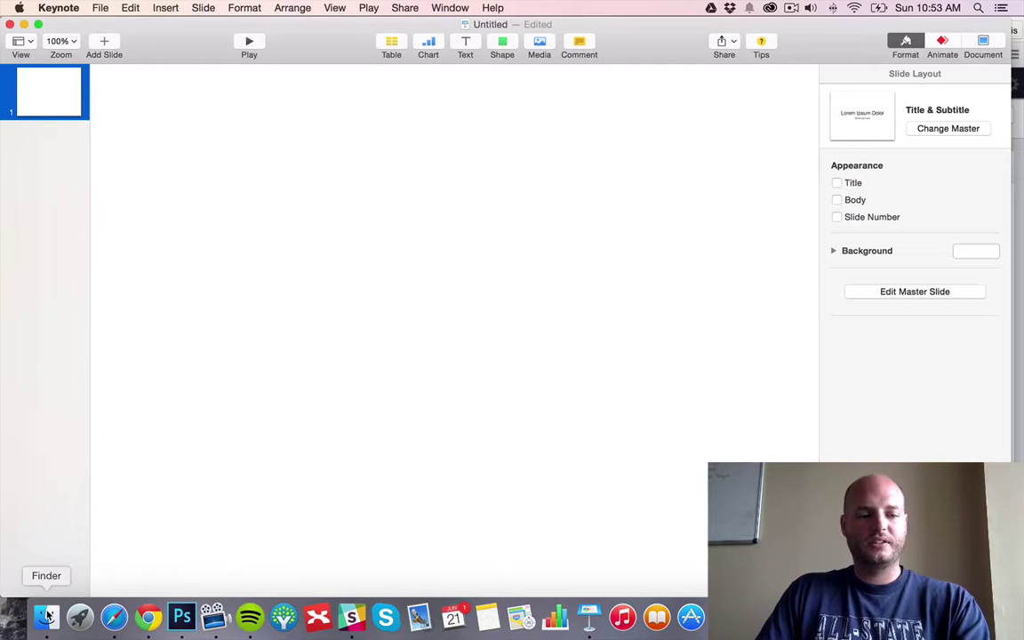
Place the front.png image of the black tank top from the Dobby Class 2015 folder on the slide.
click(47, 616)
drag(551, 222, 218, 246)
click(439, 484)
Reposition the black tank top image to the centre of the slide.
drag(364, 320, 678, 325)
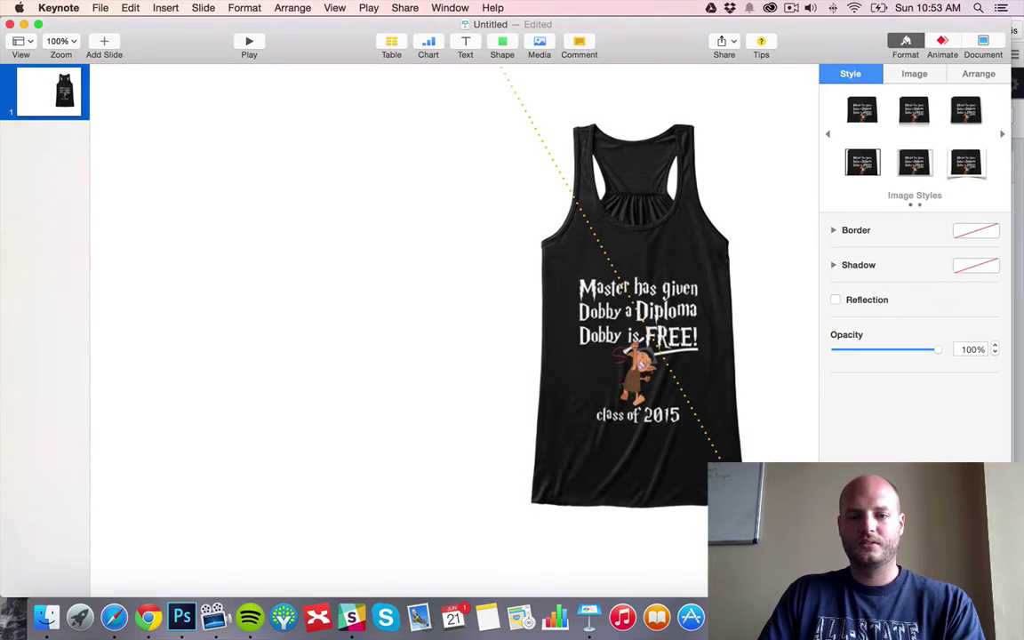
click(570, 266)
click(504, 101)
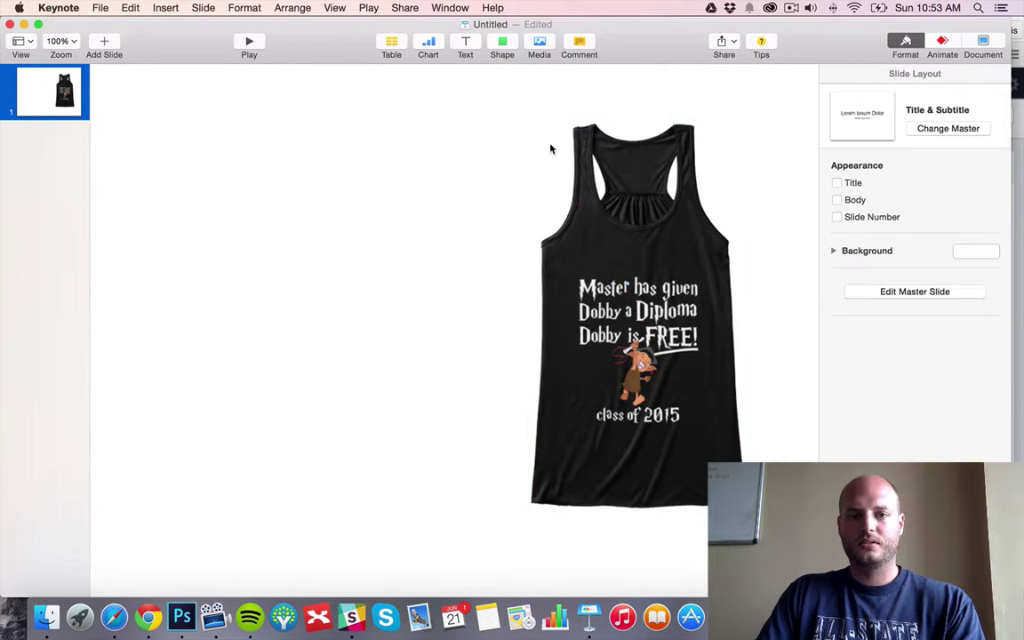
click(625, 174)
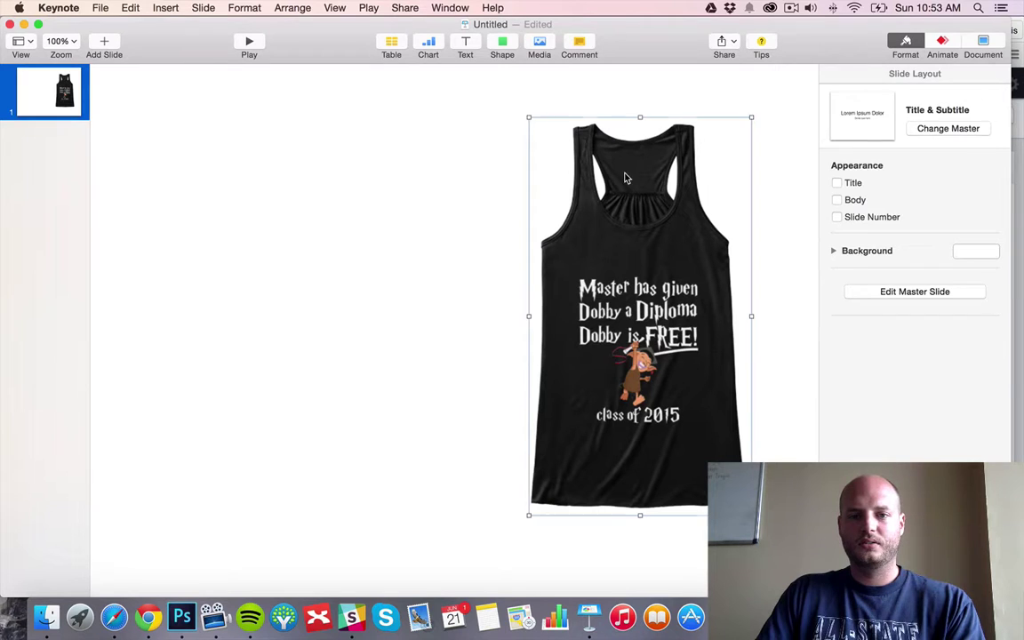
click(520, 112)
click(606, 175)
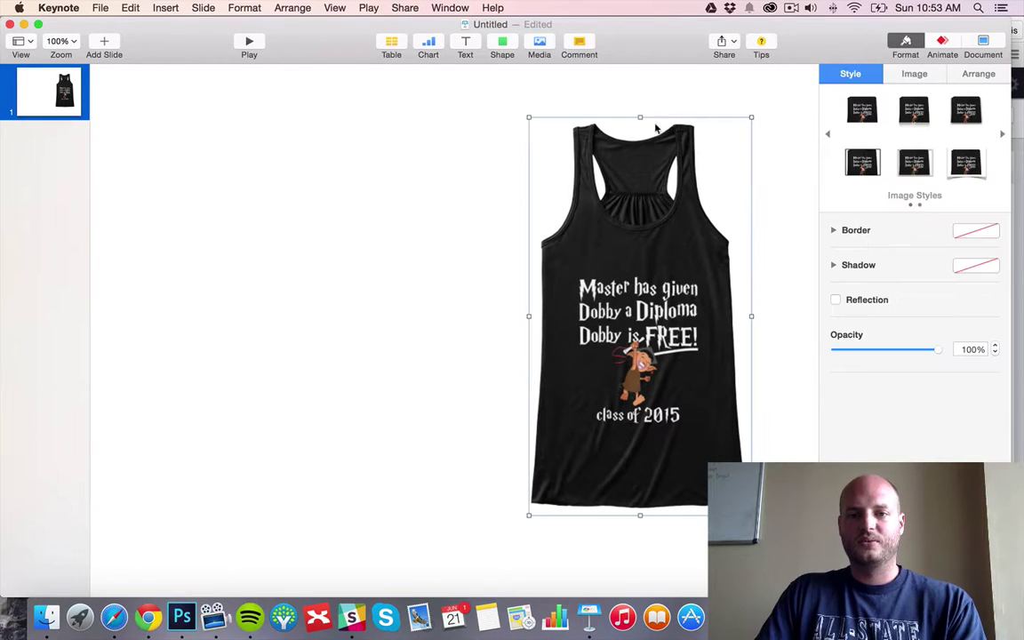
drag(630, 302, 444, 320)
click(420, 263)
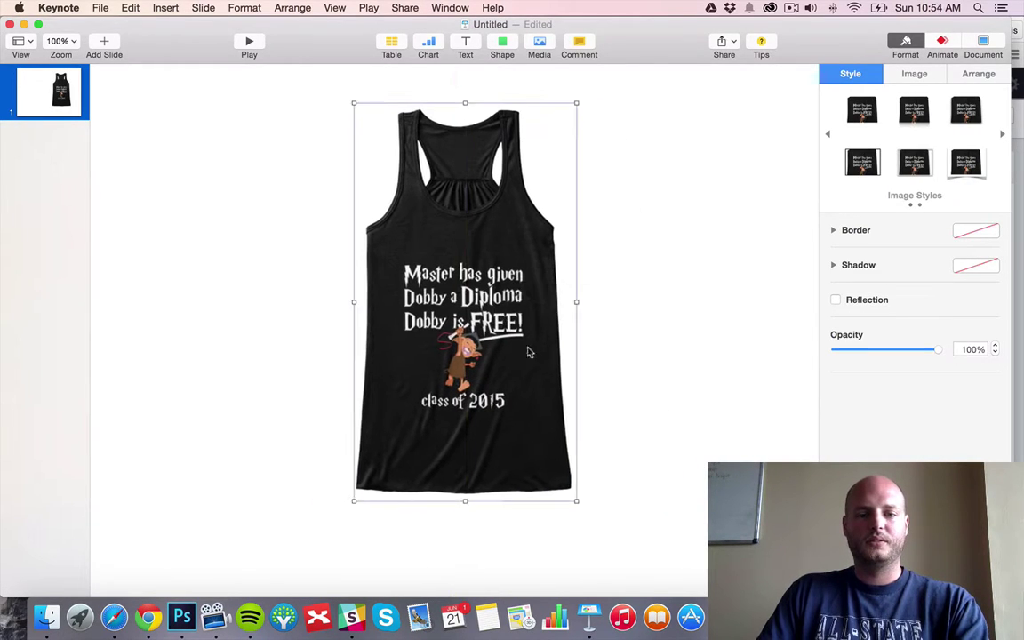
Add Hoodie Purple.png on the left and Tee Navy.png on the lower right of the slide from the Dobby Class 2015 folder.
click(46, 616)
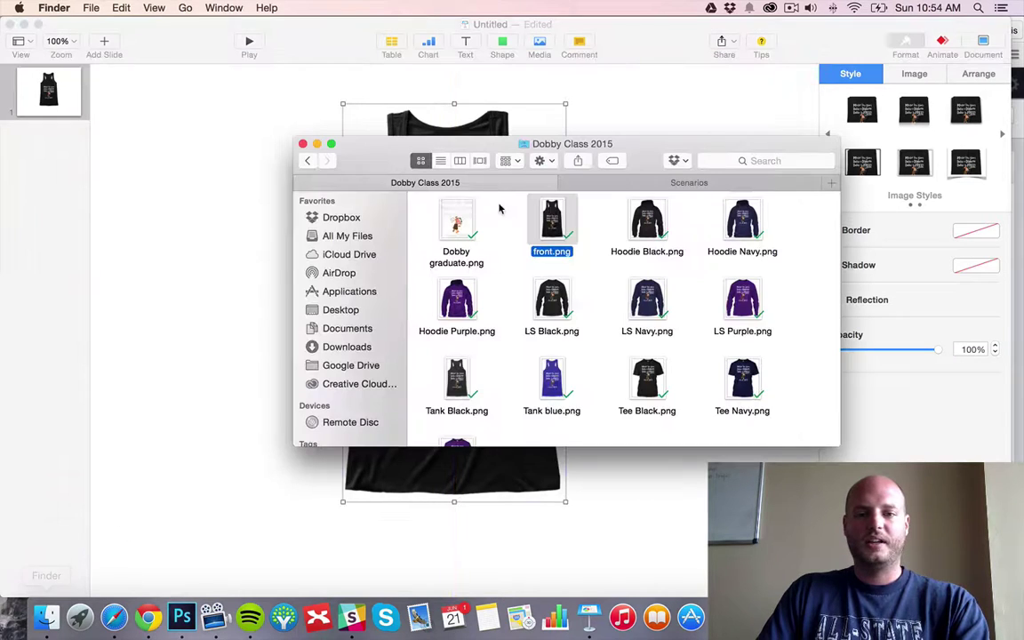
drag(449, 293, 235, 293)
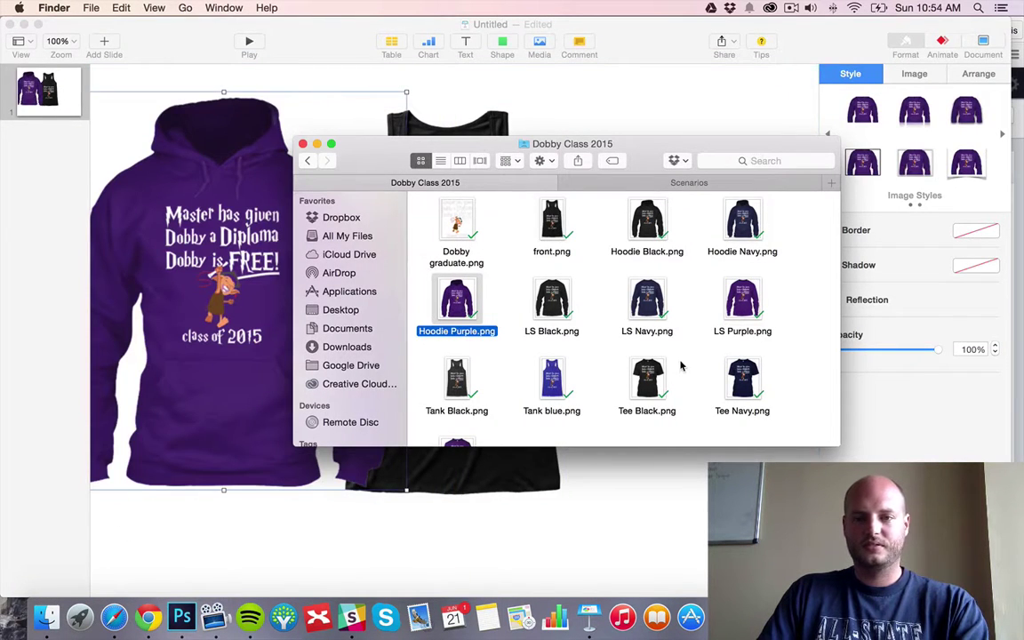
scroll(676, 365, down, 1)
scroll(675, 365, down, 3)
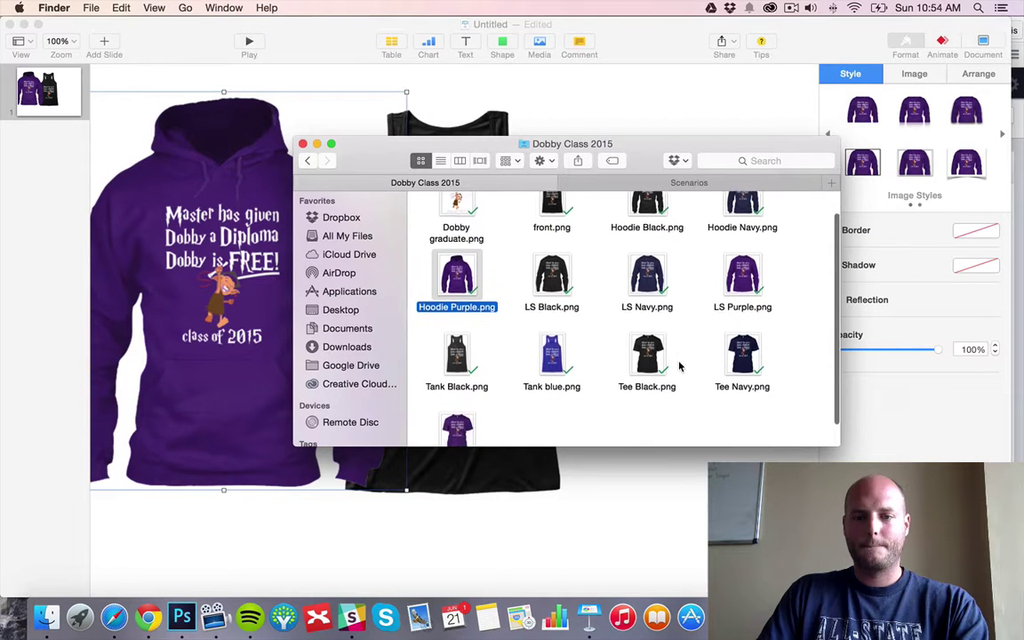
drag(742, 329, 664, 499)
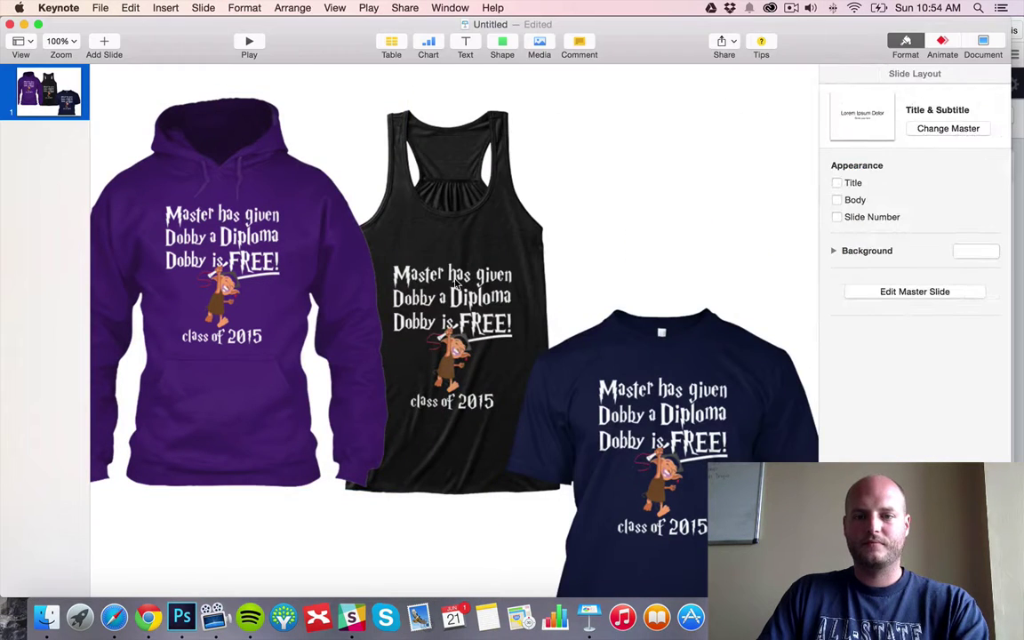
Shift the tank top and purple hoodie images to the right, and bring the tank top in front of the other two.
drag(456, 284, 489, 313)
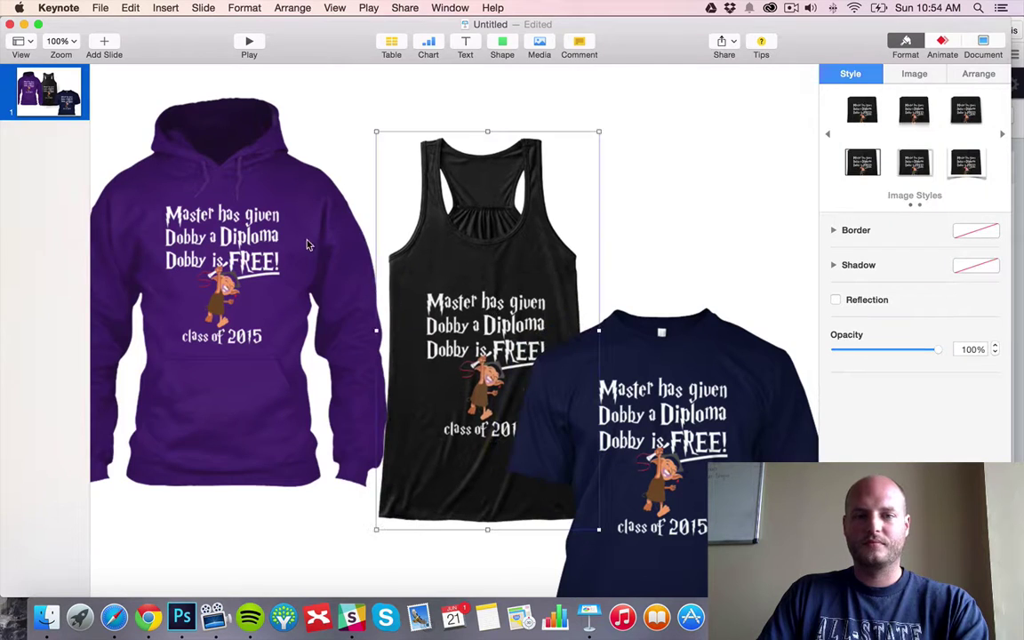
drag(307, 243, 345, 229)
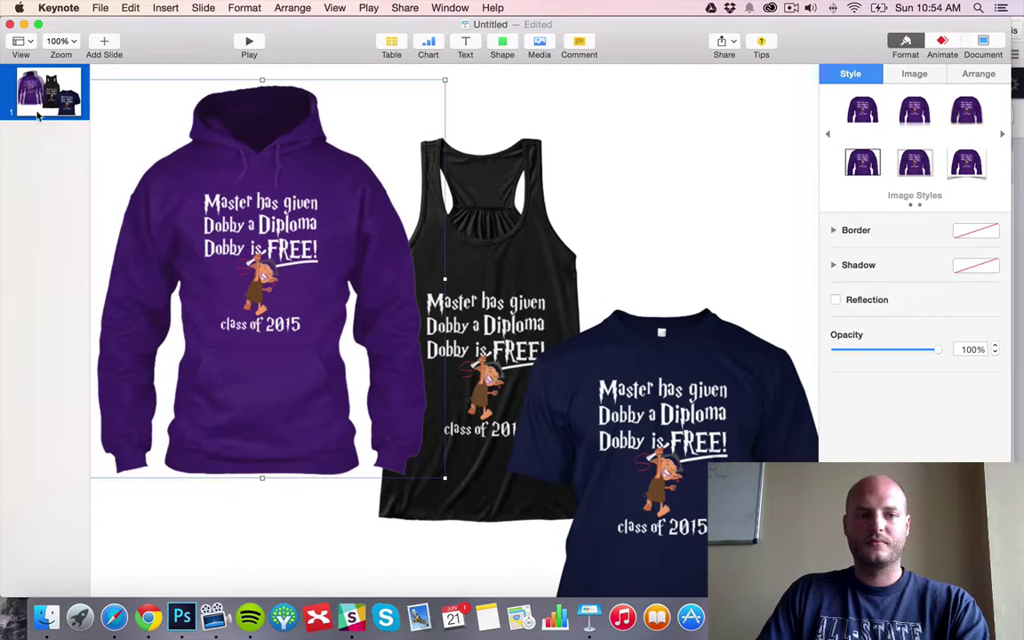
right_click(503, 258)
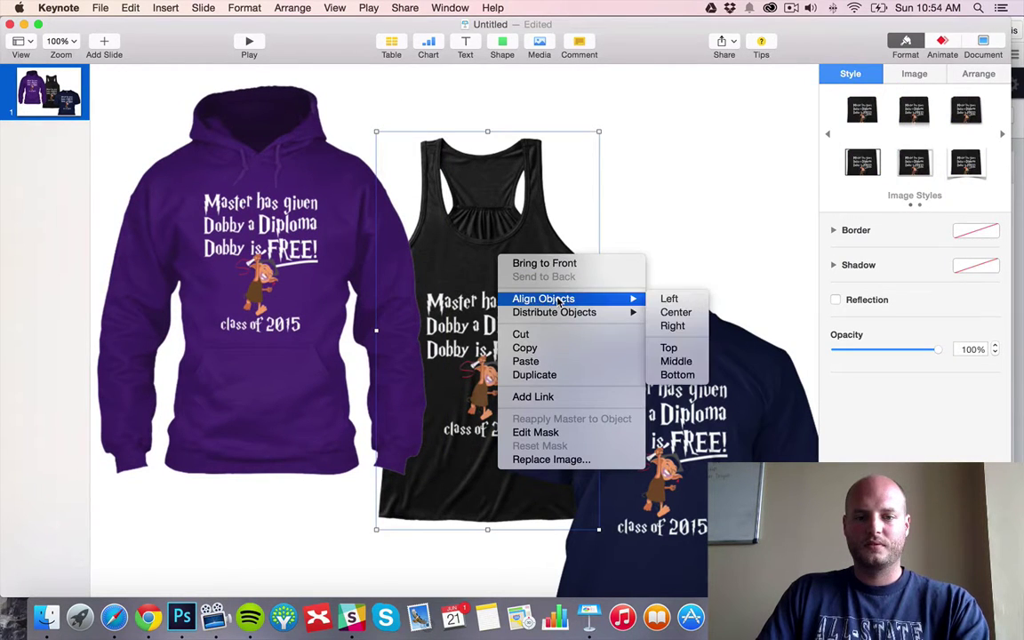
mouse_move(563, 314)
click(544, 262)
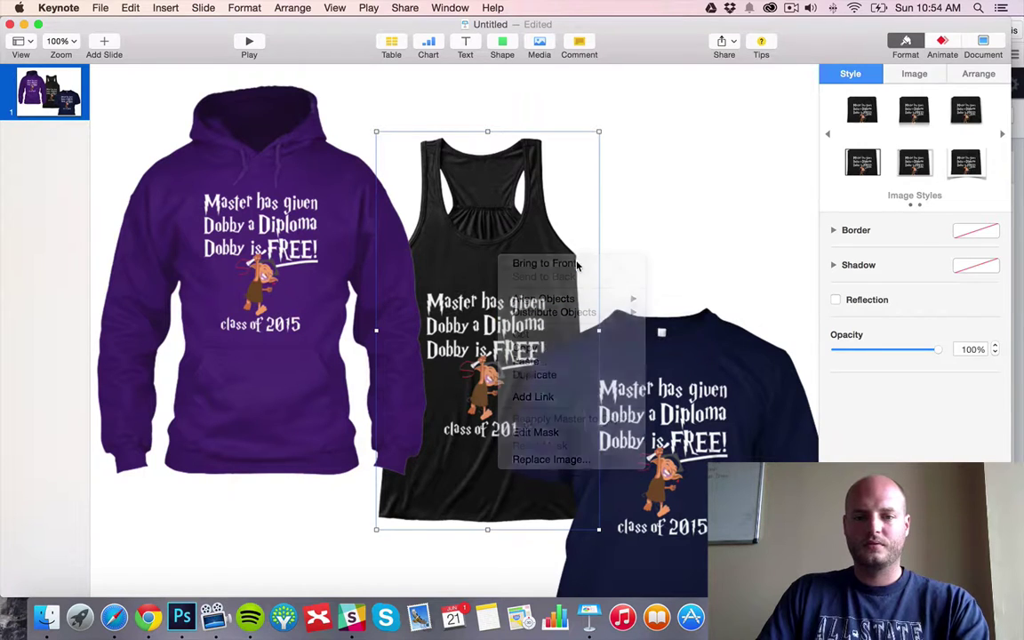
Raise the tank top between the other garments, lower the purple hoodie on its left and raise the navy tee on its right.
drag(502, 328, 507, 282)
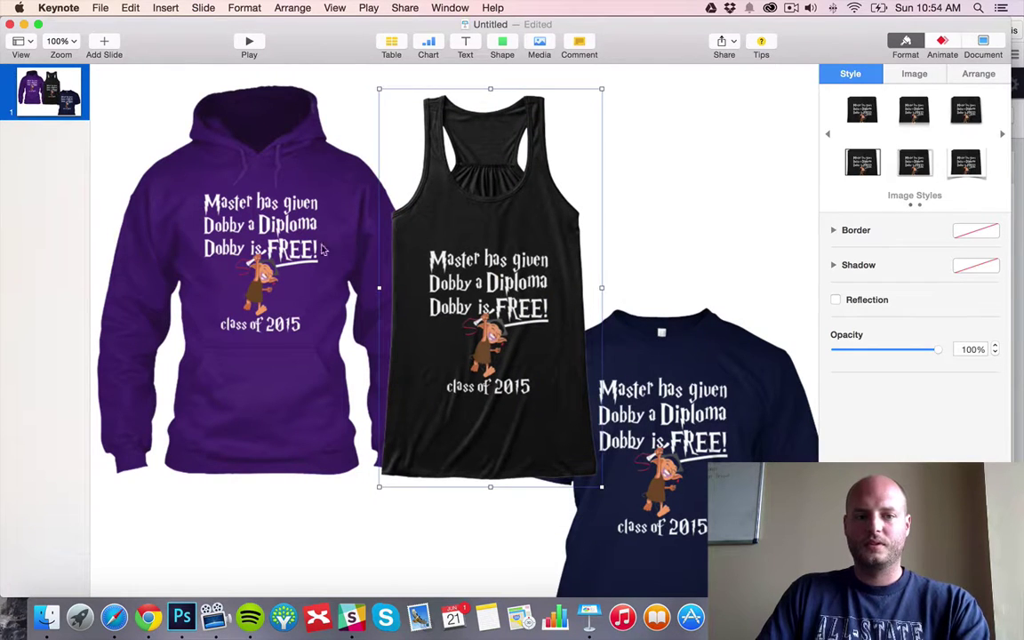
drag(302, 250, 311, 372)
drag(666, 369, 656, 267)
click(550, 287)
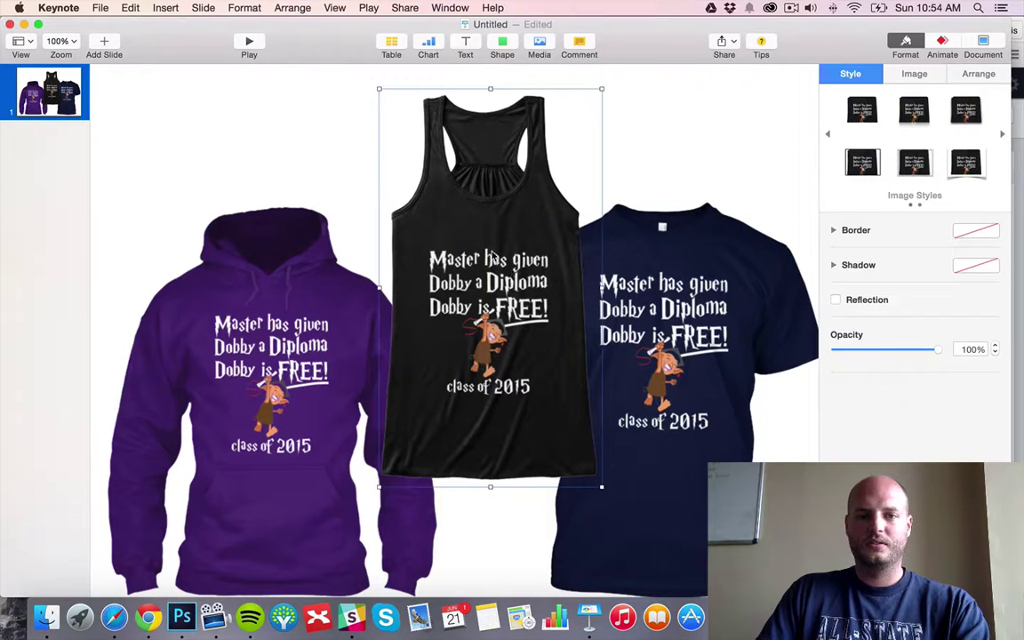
Enlarge the black tank top image and keep it between the hoodie and the tee as the dominant garment.
drag(550, 286, 538, 268)
drag(590, 465, 645, 549)
drag(538, 342, 514, 357)
Scale down the navy tee image proportionally toward the slide's lower right.
click(491, 202)
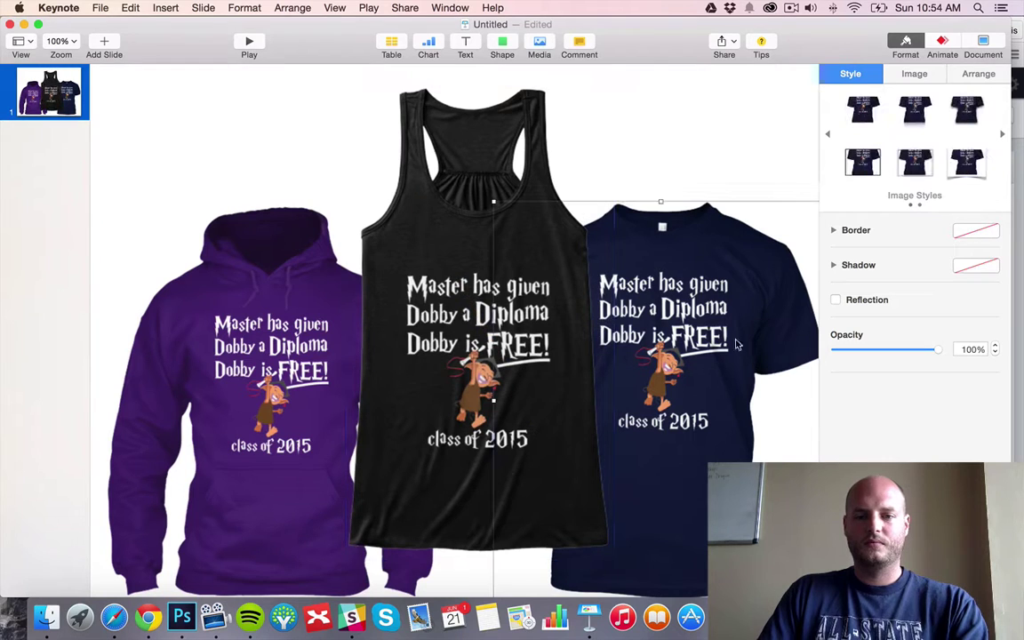
shift+click(489, 203)
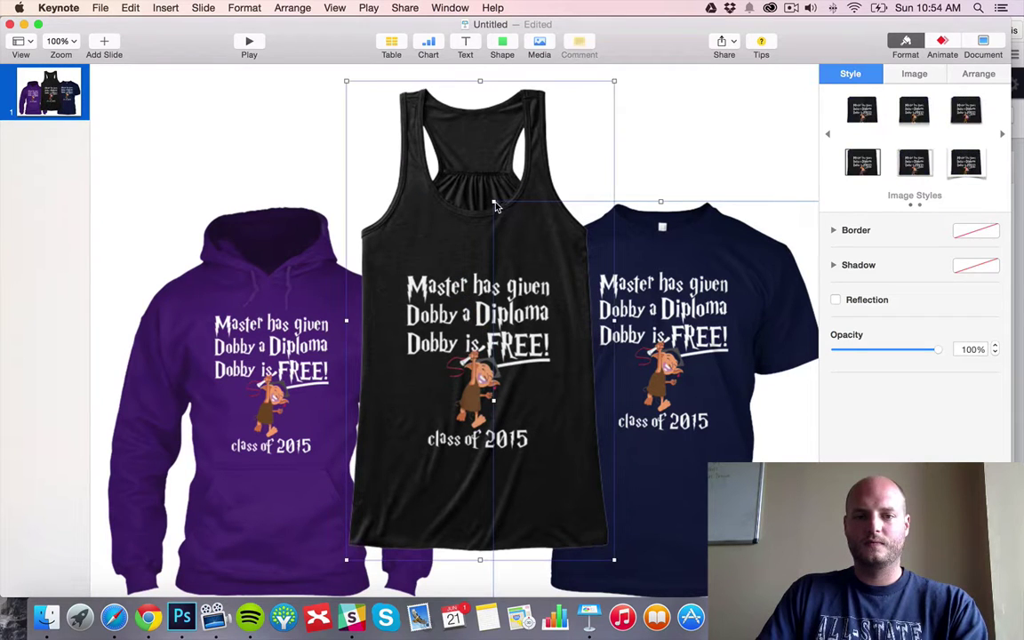
drag(495, 207, 567, 279)
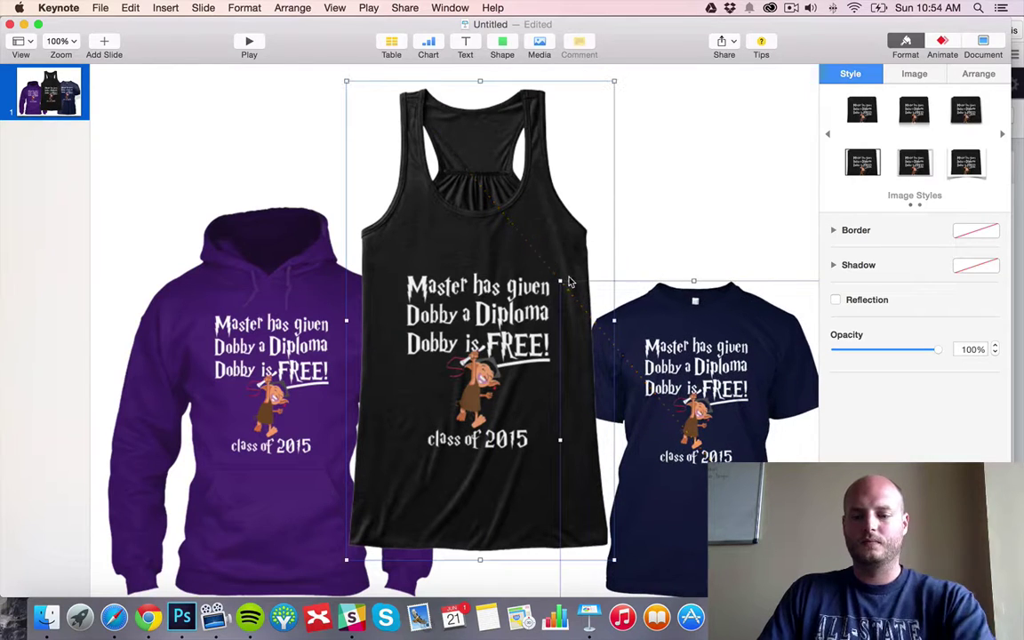
Scale down the purple hoodie image to match the tee, and tuck it behind the tank top's left edge.
click(292, 291)
drag(453, 203, 383, 281)
drag(239, 377, 240, 343)
drag(384, 249, 382, 246)
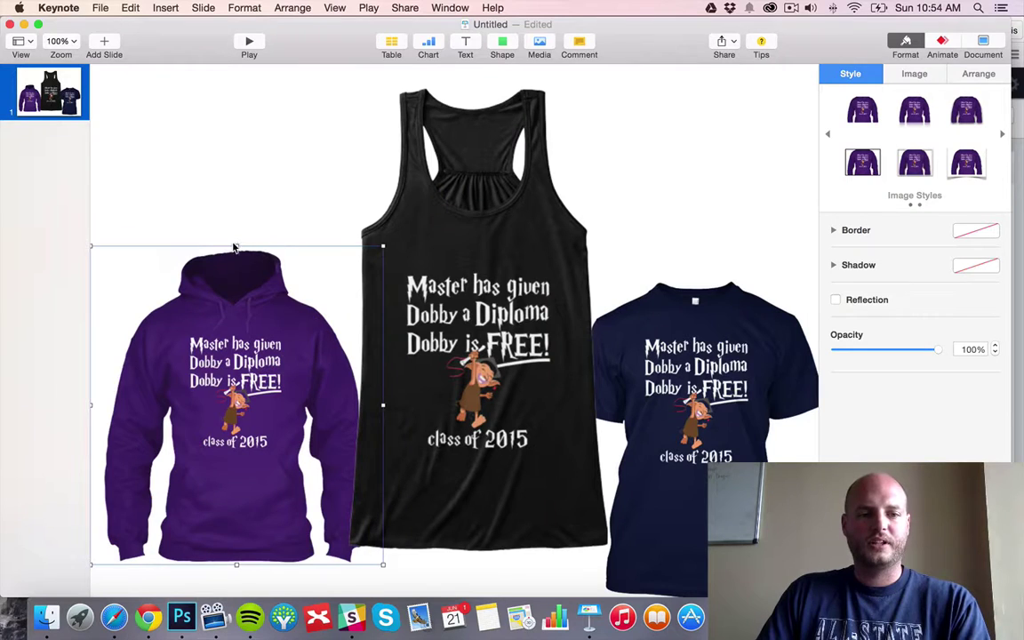
drag(213, 250, 215, 251)
drag(292, 380, 321, 367)
click(343, 572)
right_click(280, 380)
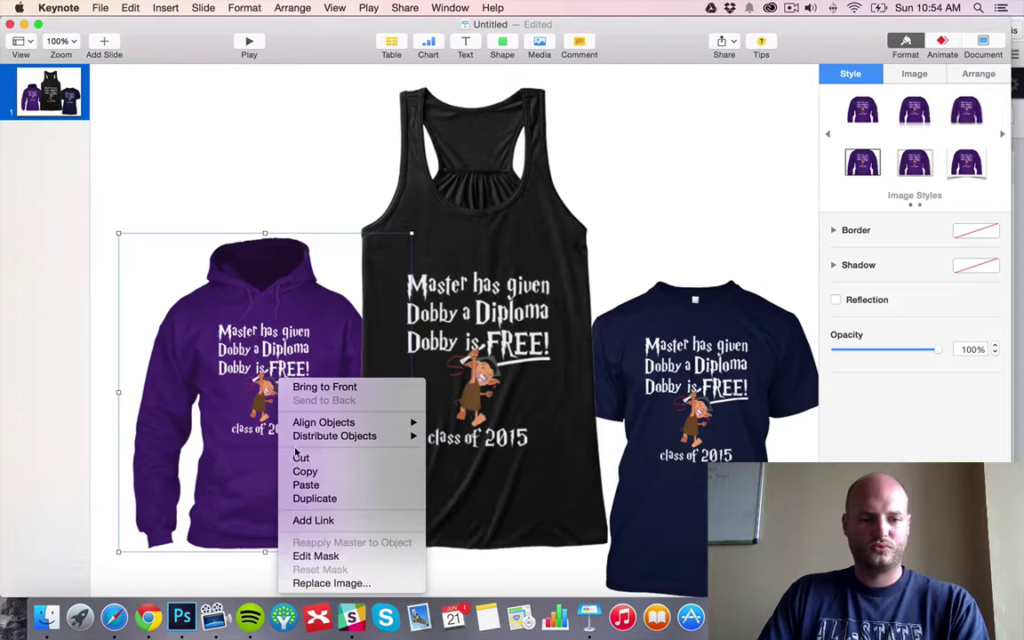
mouse_move(318, 425)
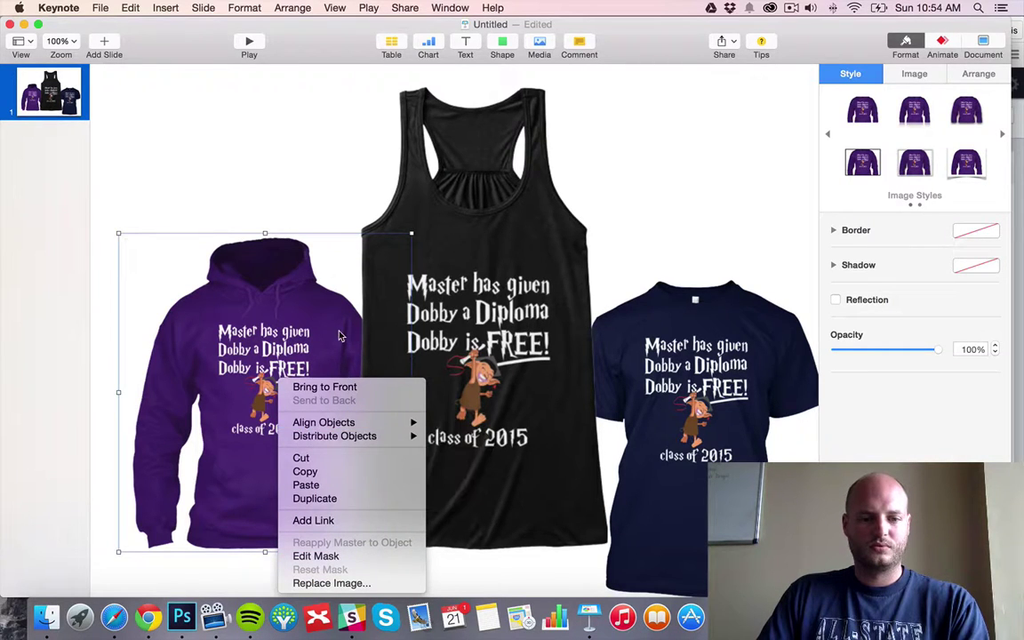
click(244, 142)
Balance the layout by lowering the hoodie, moving the tee up and inward, and raising the tank top slightly between them.
drag(274, 348, 276, 376)
click(708, 423)
drag(708, 423, 698, 411)
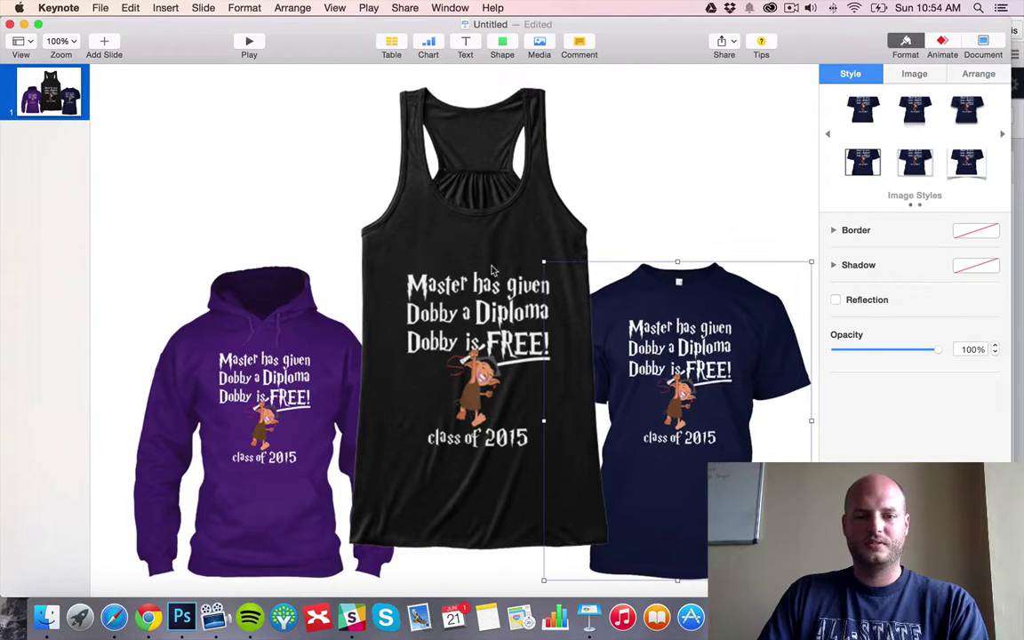
drag(441, 244, 446, 252)
click(699, 430)
drag(699, 431, 699, 430)
click(708, 212)
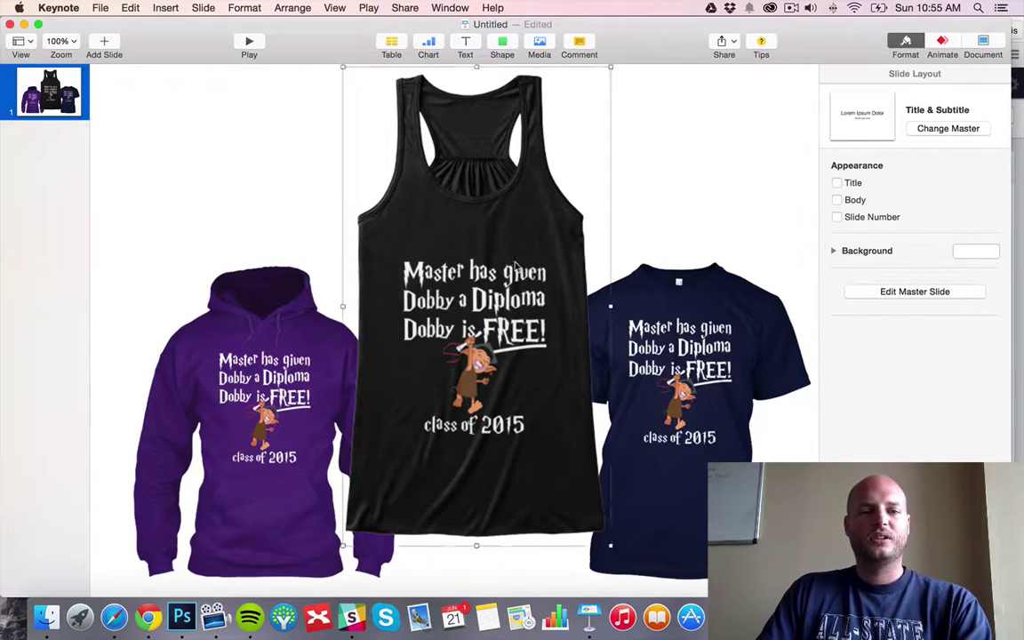
Reposition the three garments, setting the tank top slightly lower between the hoodie and the tee, with both partly tucked behind it.
drag(511, 267, 369, 289)
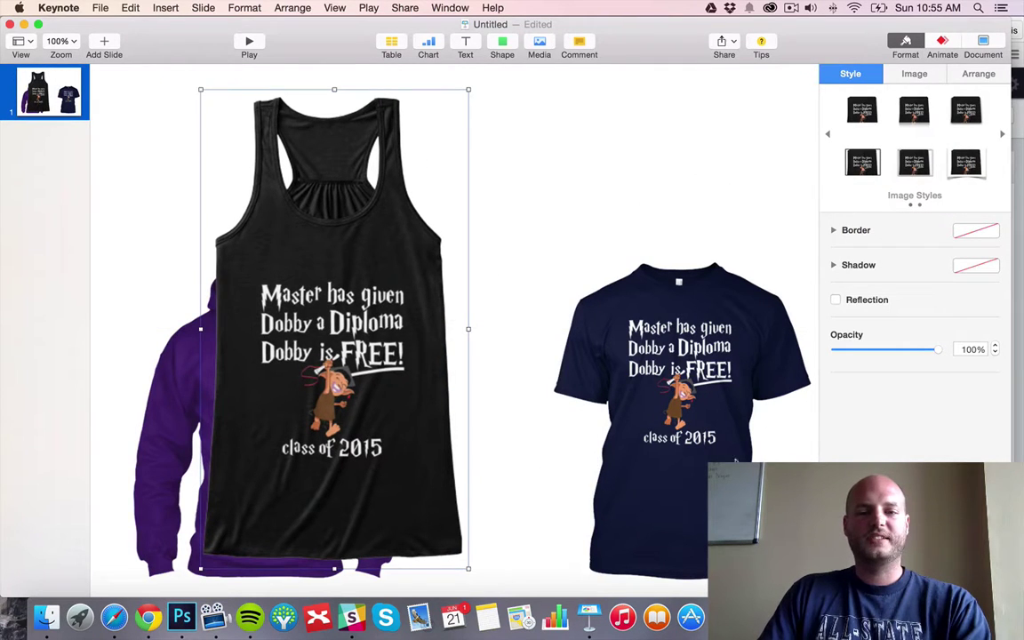
drag(416, 345, 487, 342)
drag(688, 351, 675, 360)
drag(207, 304, 185, 304)
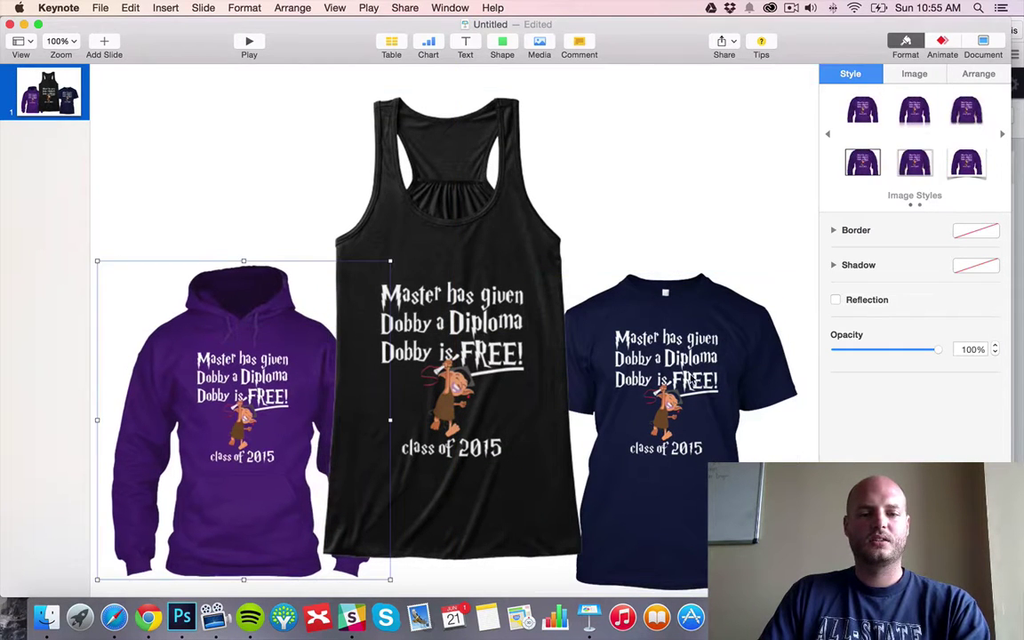
mouse_move(696, 379)
mouse_down()
mouse_move(707, 377)
mouse_move(682, 378)
mouse_move(707, 378)
mouse_up()
click(76, 132)
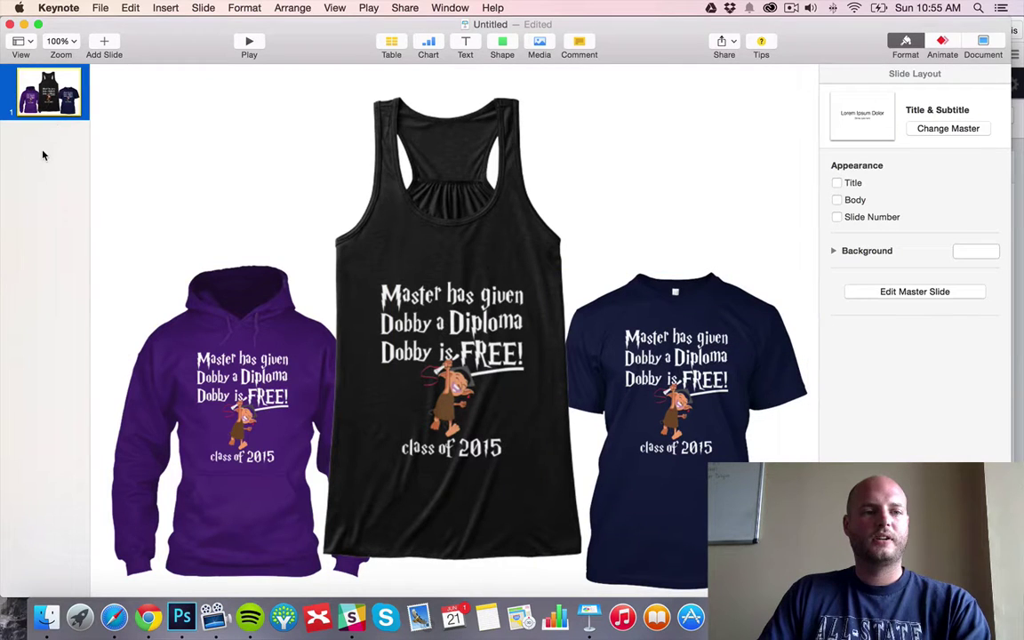
Add a second slide with the Title & Subtitle layout and delete its title and body placeholders.
click(104, 43)
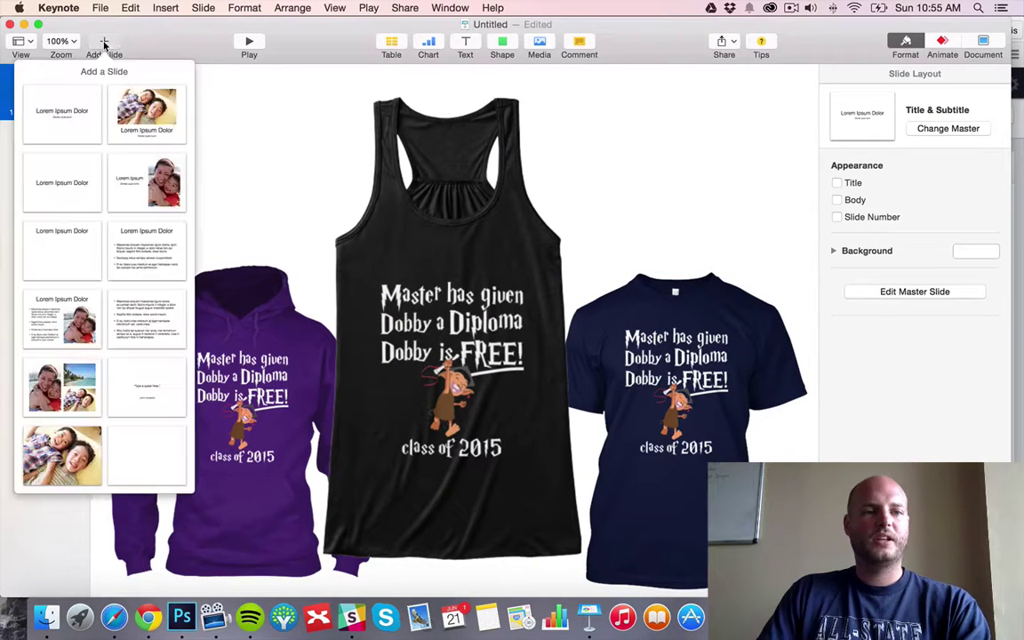
click(88, 121)
click(345, 274)
key(Delete)
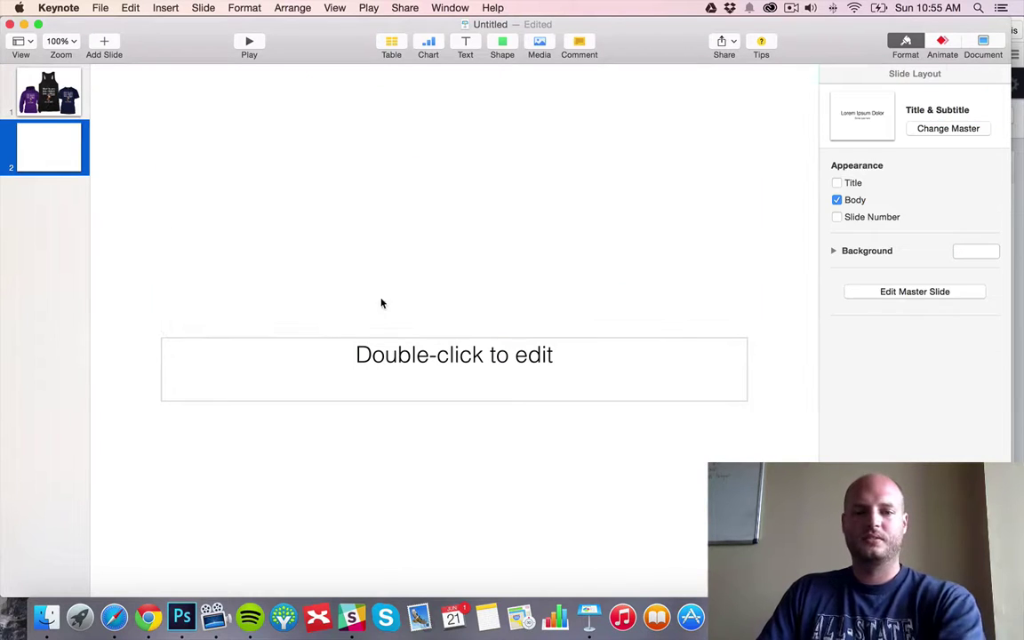
click(359, 354)
key(Delete)
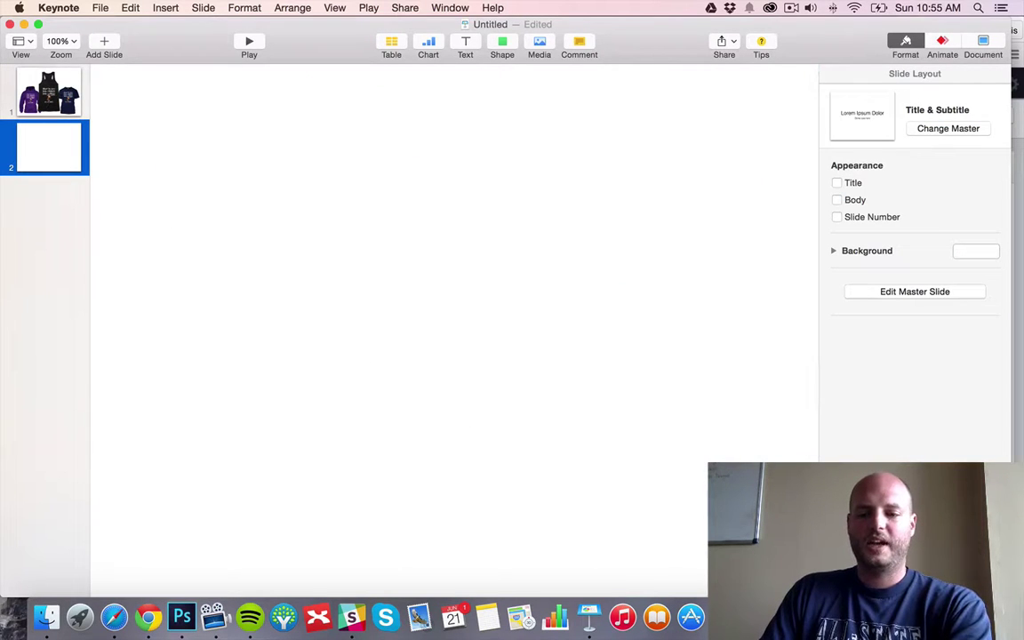
Copy the tank top model photo IMG_1006.JPG from Preview and paste it onto the blank second slide in Keynote.
click(737, 617)
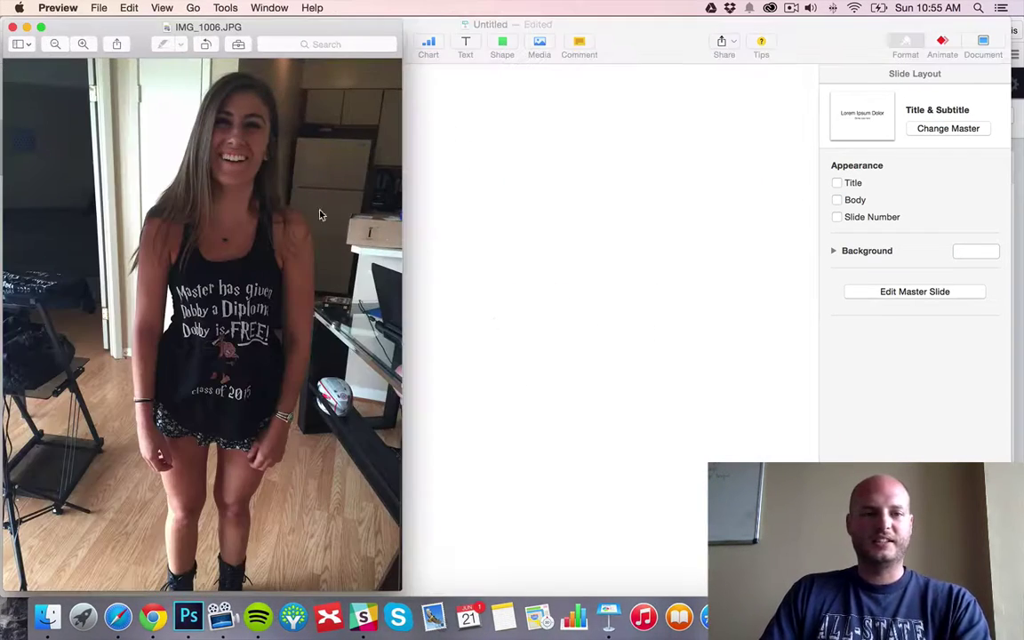
key(super+a)
key(super+c)
click(715, 192)
key(super+v)
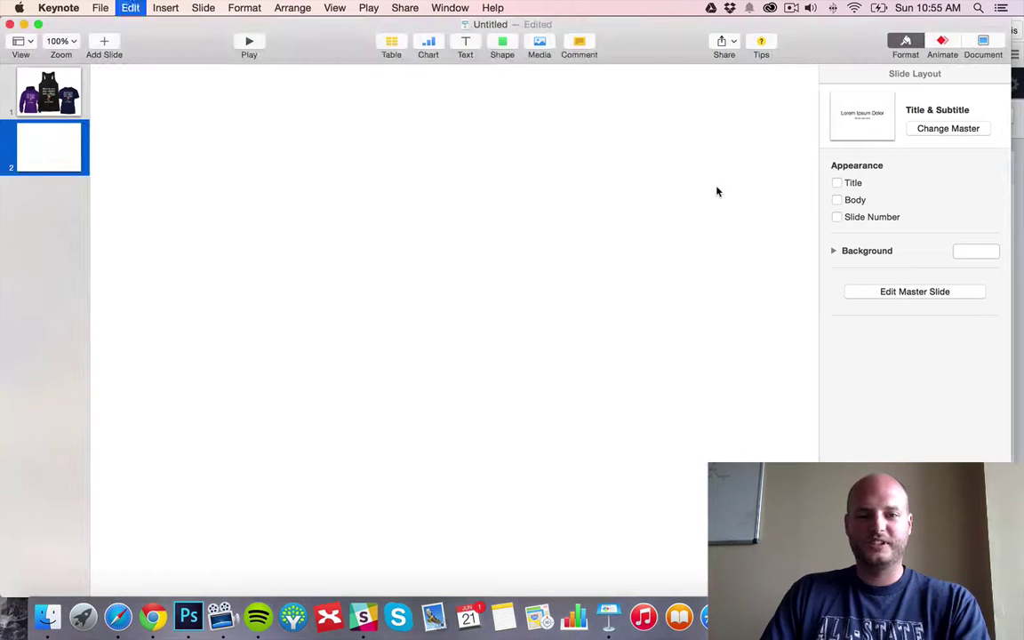
scroll(725, 413, up, 1)
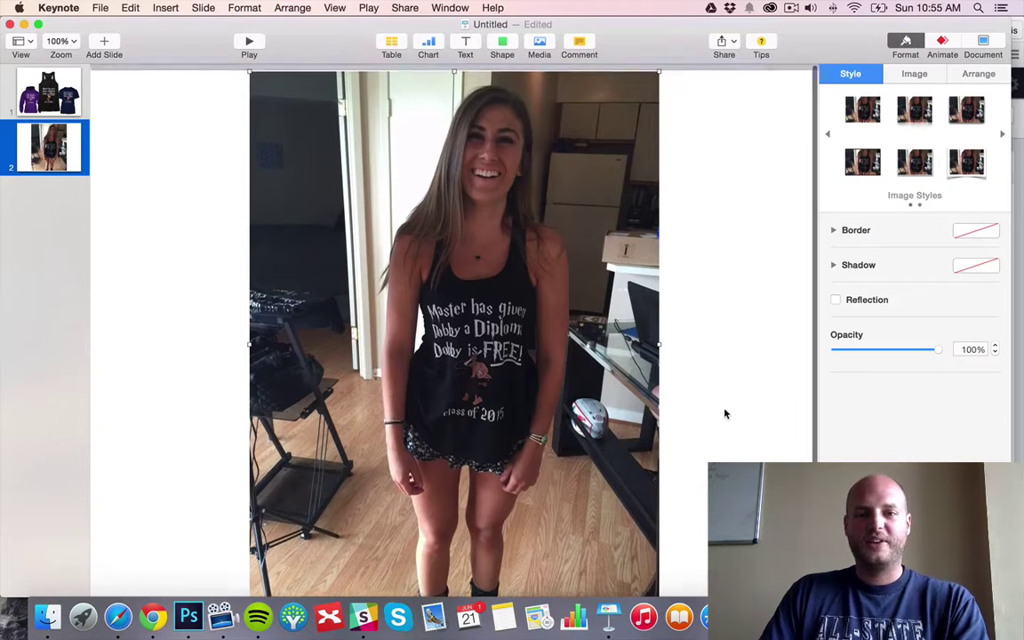
Scale the model photo down to about 533 × 711 pt and move it toward the slide's left side.
drag(658, 71, 624, 105)
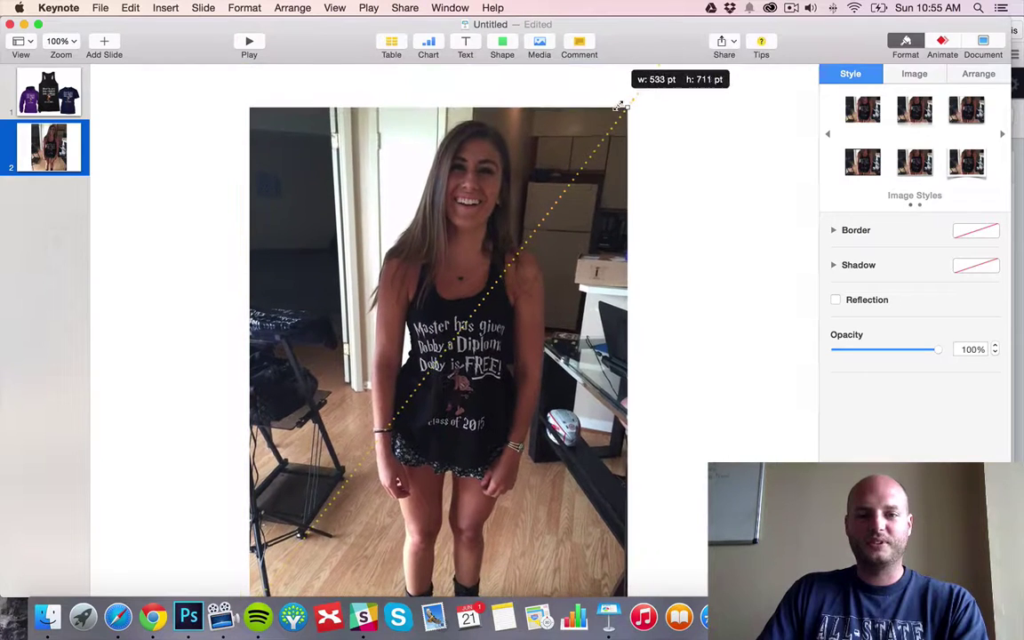
drag(536, 195, 572, 168)
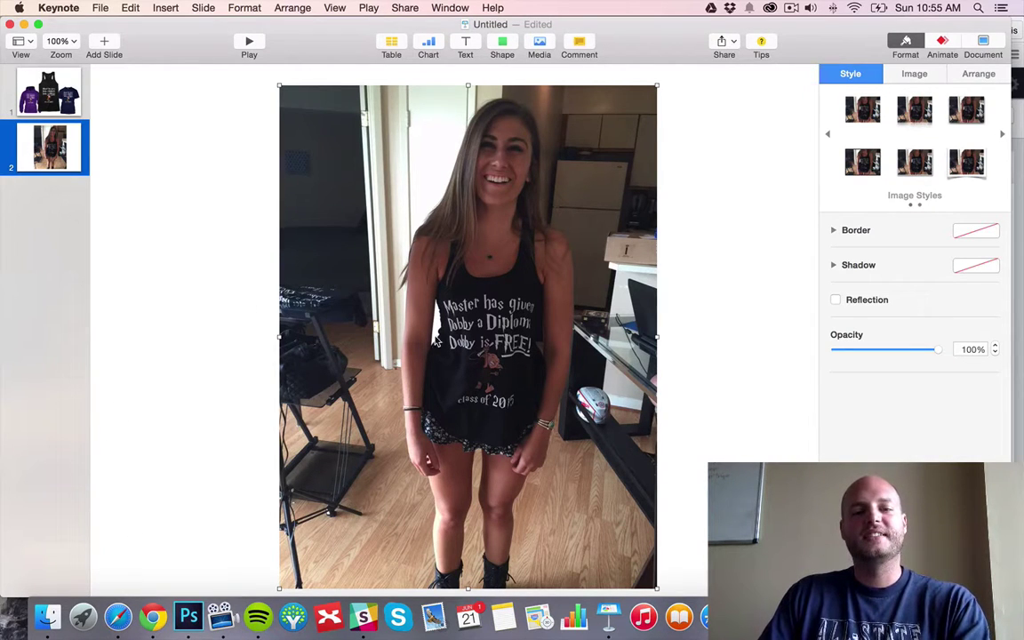
click(117, 616)
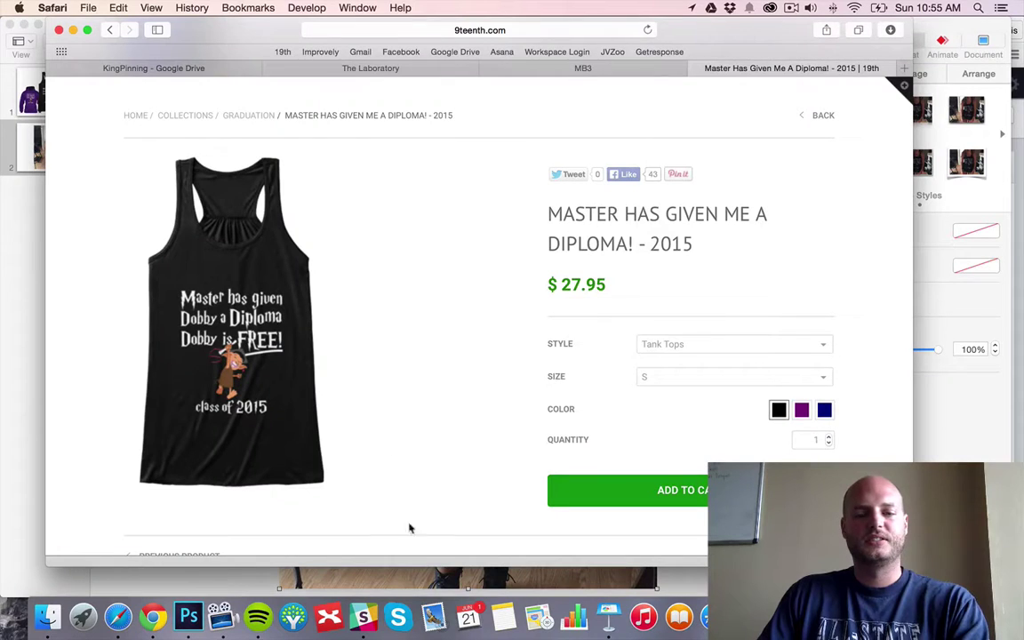
click(608, 615)
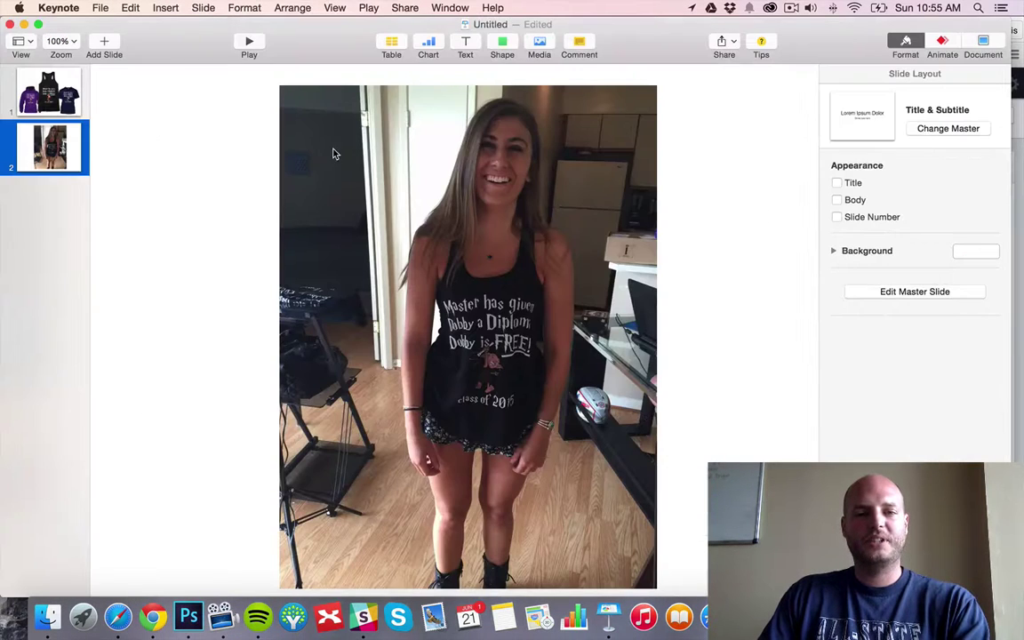
drag(513, 272, 388, 269)
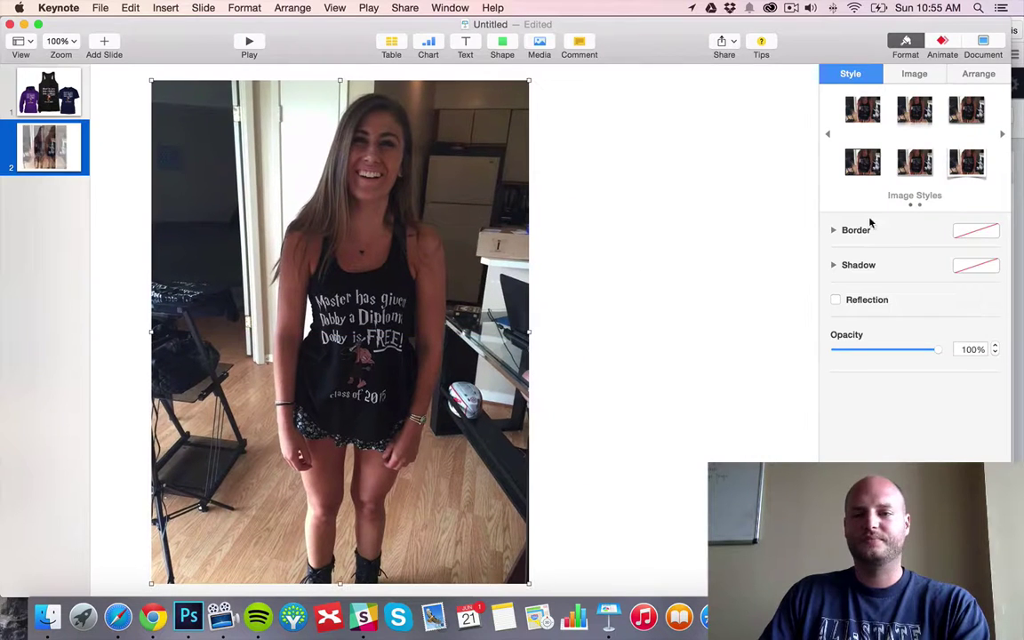
Add a text box reading "Don't miss out!" and place it in the white space to the right of the photo.
click(465, 47)
click(553, 148)
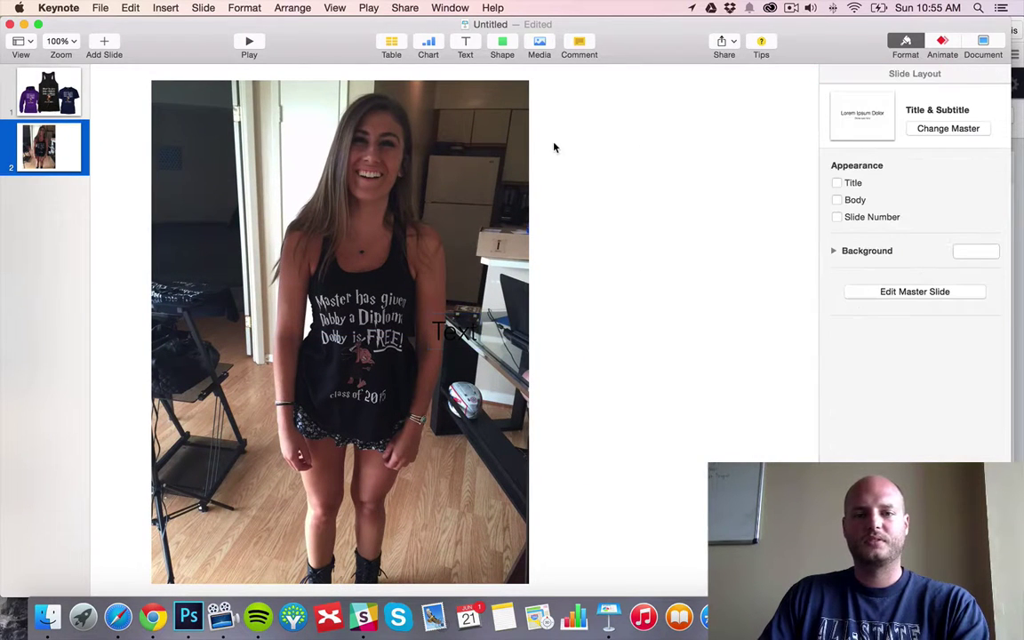
click(446, 342)
double_click(446, 343)
text(Don't m)
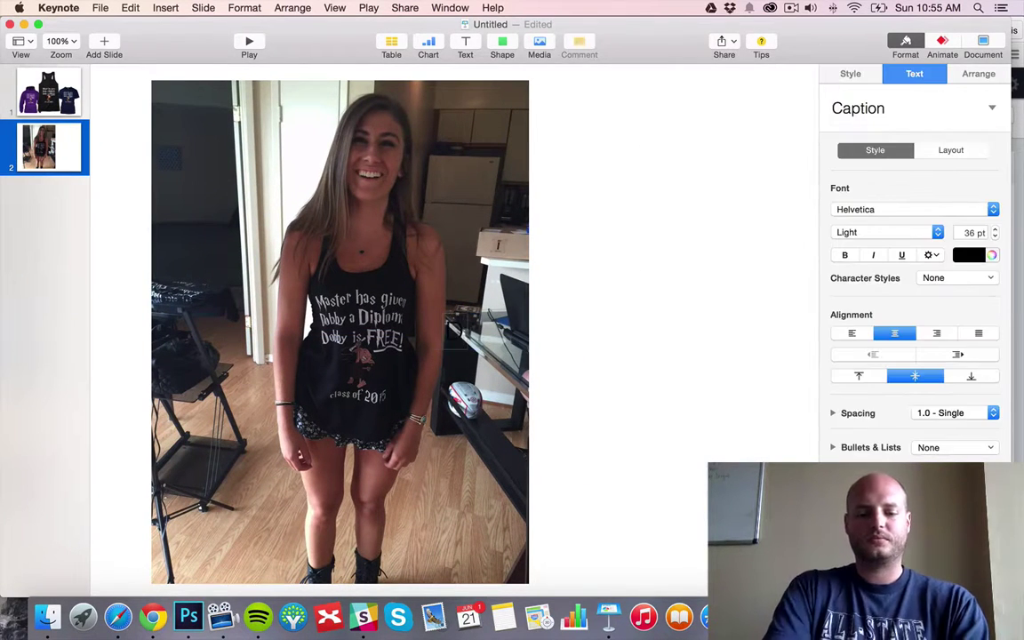
text(iss out!)
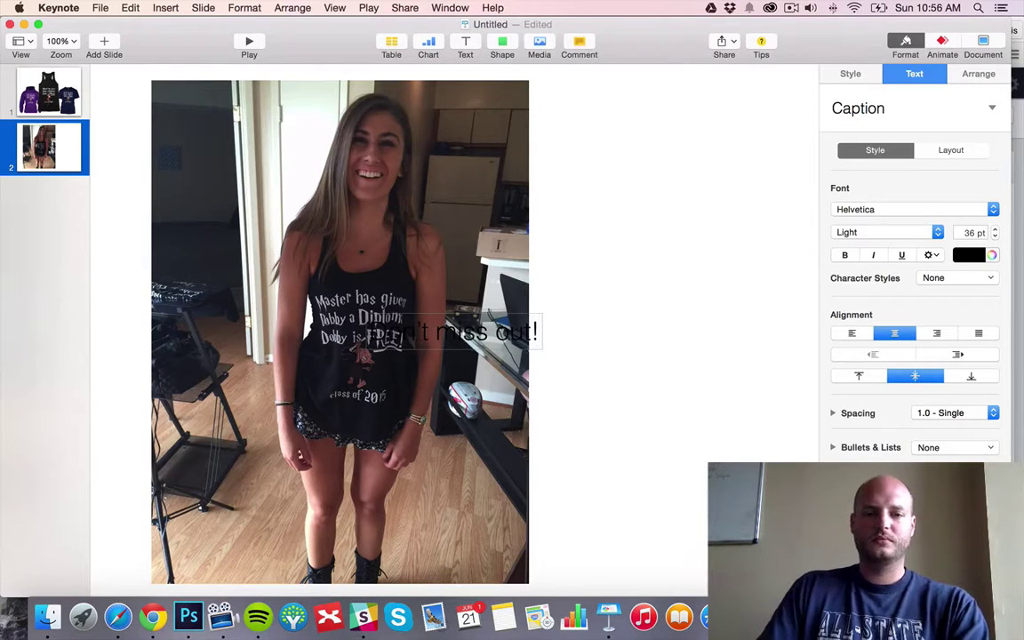
click(610, 319)
drag(515, 324, 727, 192)
Set the "Don't miss out!" text to the Impact font at 62 pt.
triple_click(727, 192)
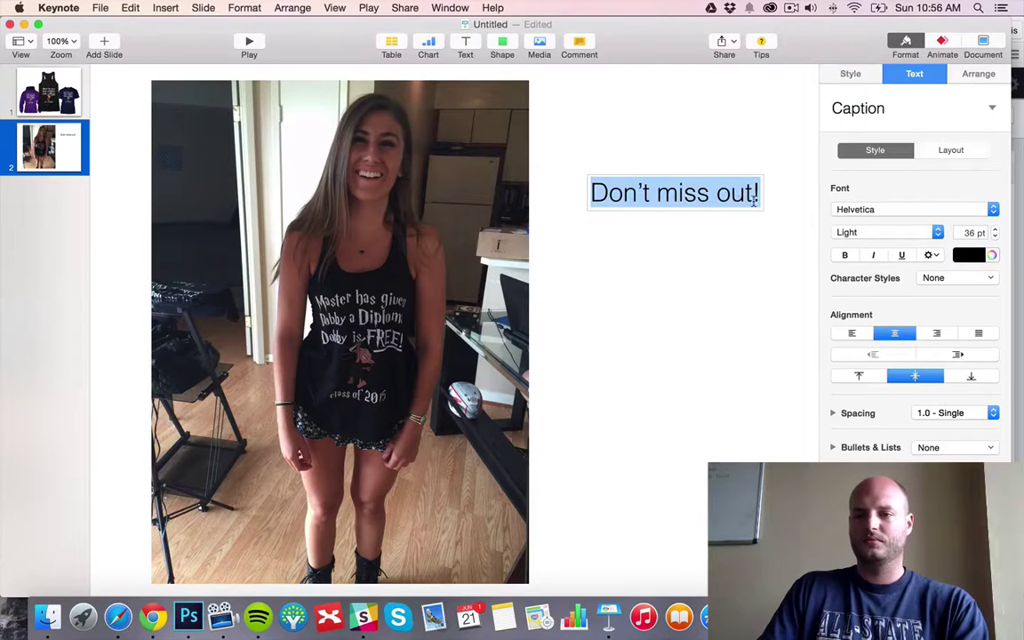
click(917, 211)
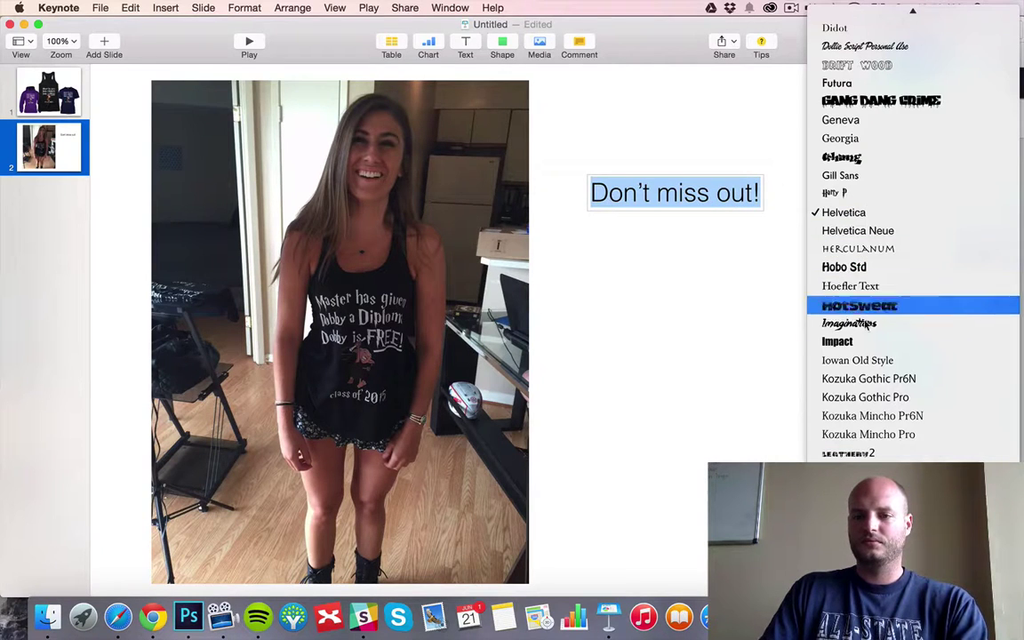
click(848, 324)
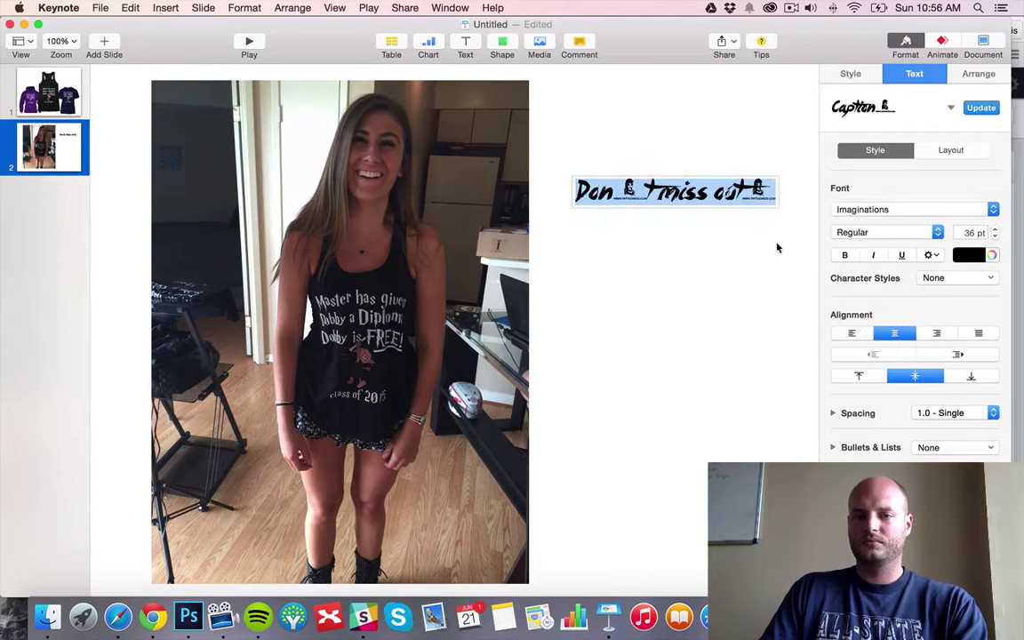
click(909, 209)
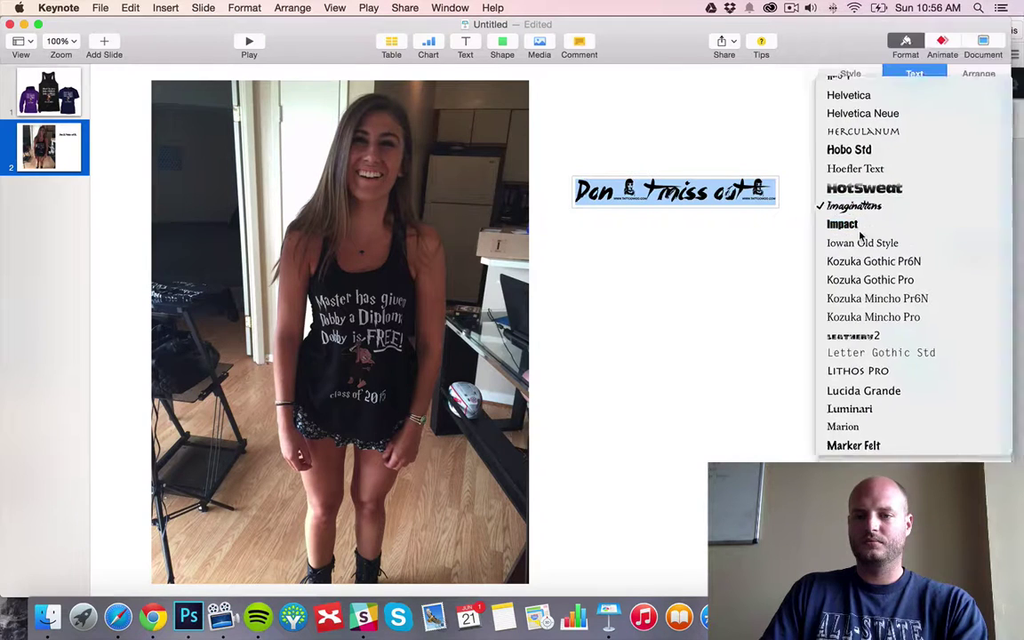
click(858, 226)
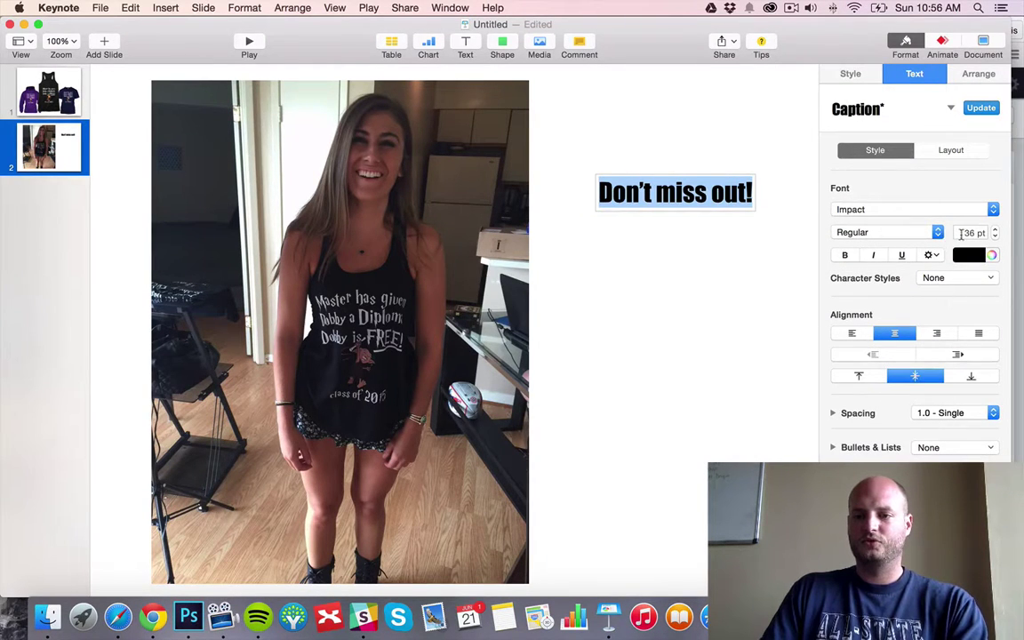
drag(996, 231, 996, 231)
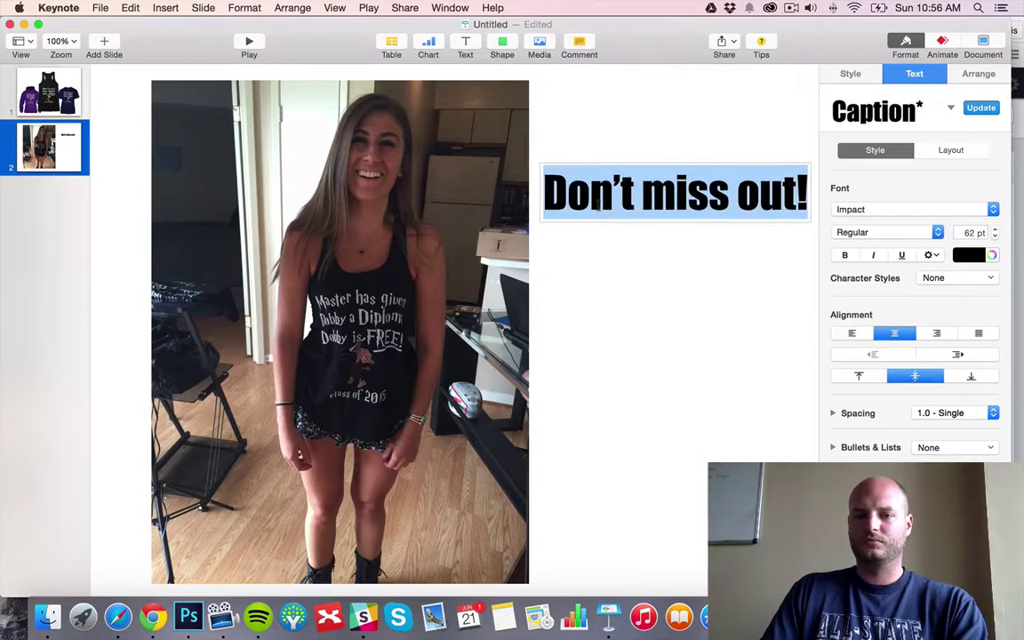
Move the "Don't miss out!" caption slightly down beside the photo and deselect it.
click(698, 202)
click(693, 142)
drag(675, 192, 674, 216)
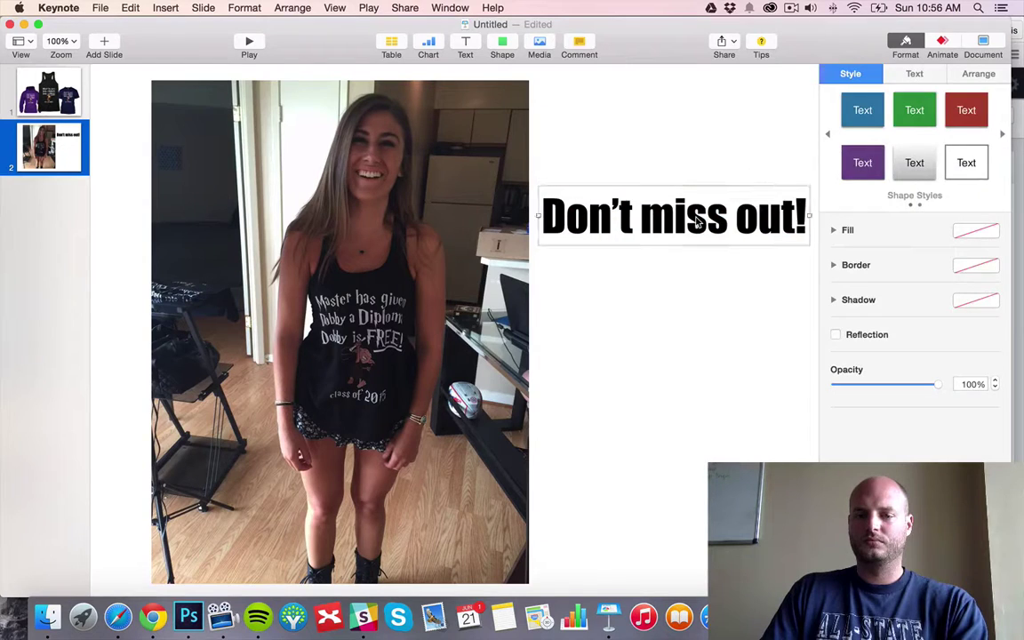
click(684, 157)
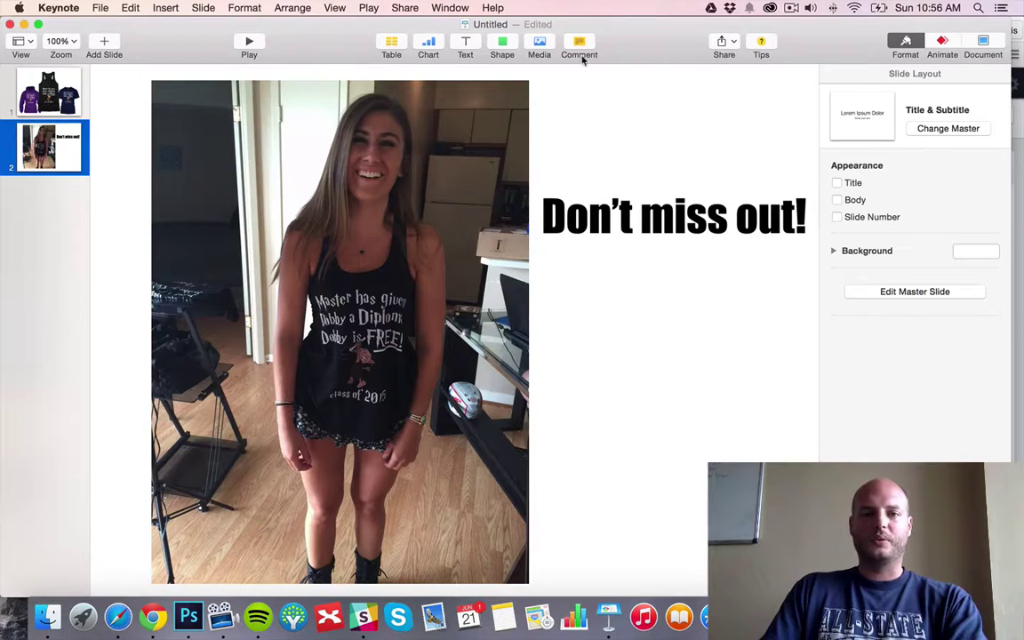
Insert another text box and try to draw its area in the white space below "Don't miss out!".
click(460, 44)
click(540, 246)
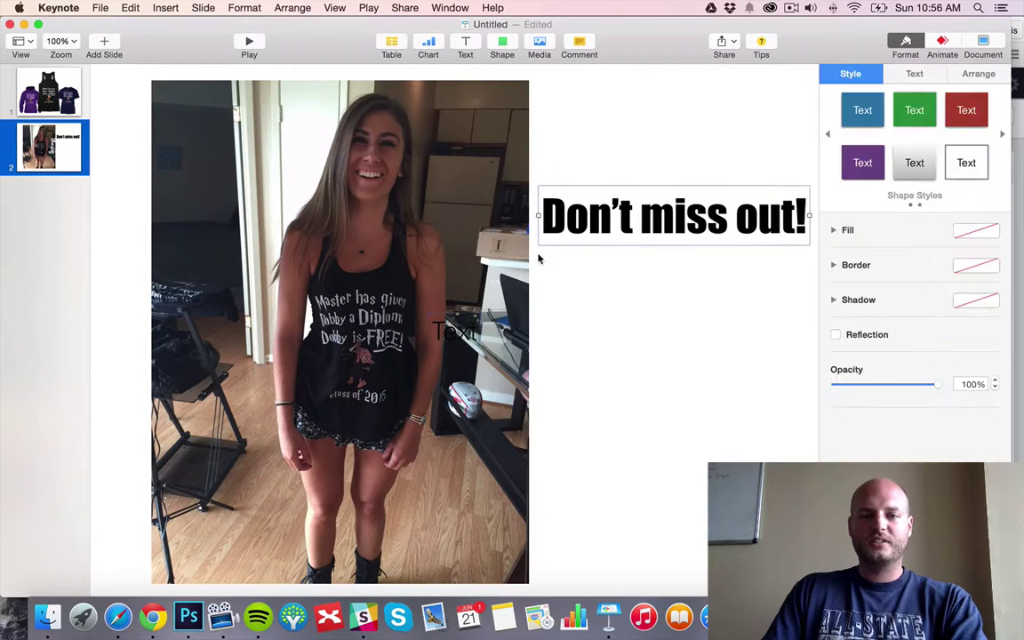
drag(536, 257, 799, 402)
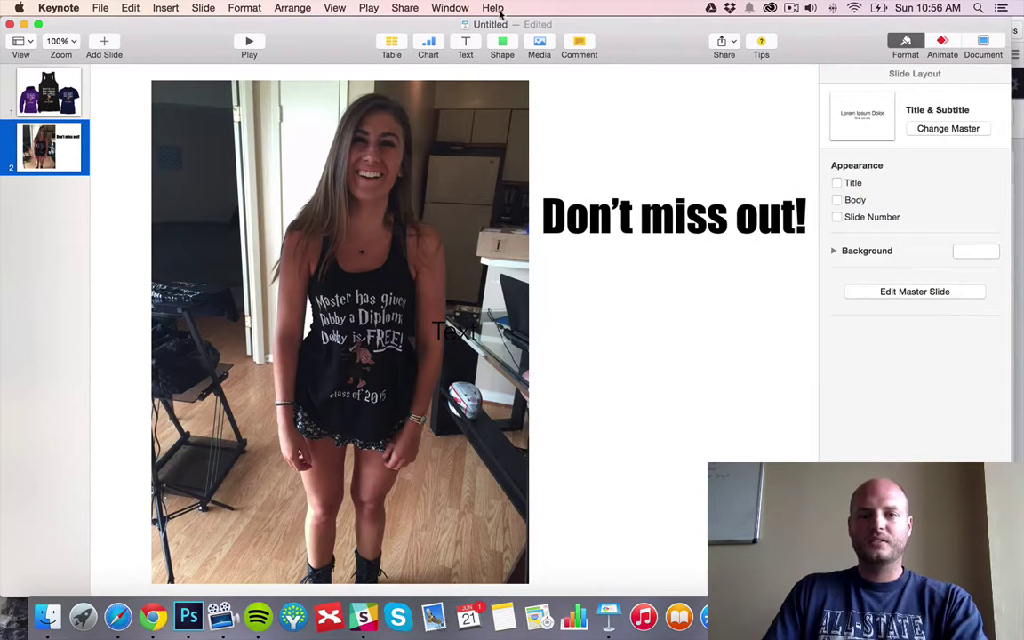
Add a further text box over the photo reading "Grab Yours Here:".
click(460, 44)
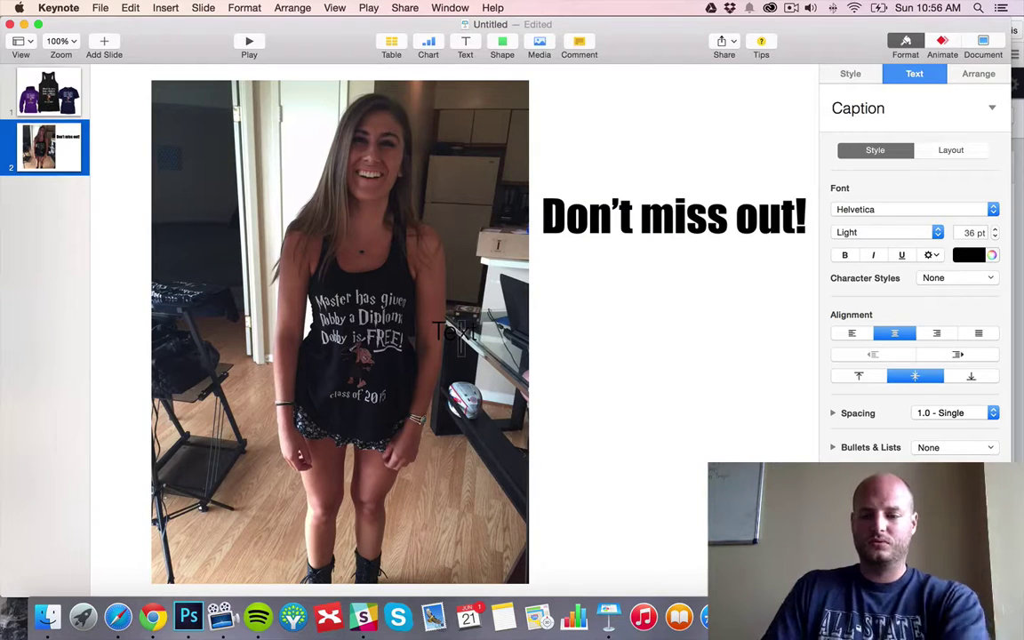
click(456, 329)
click(449, 335)
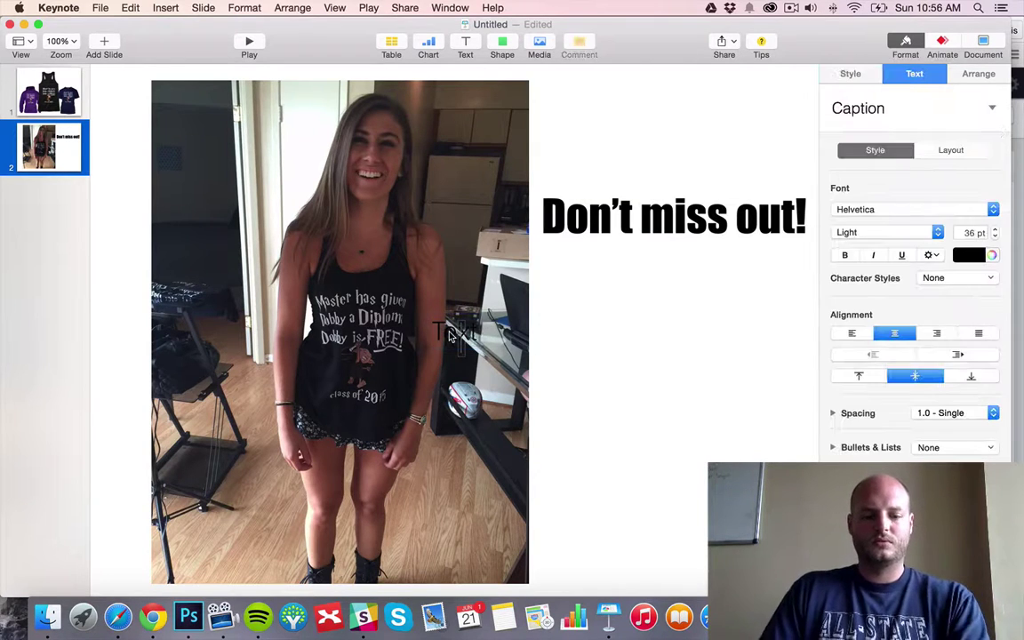
text(Grab Yours H)
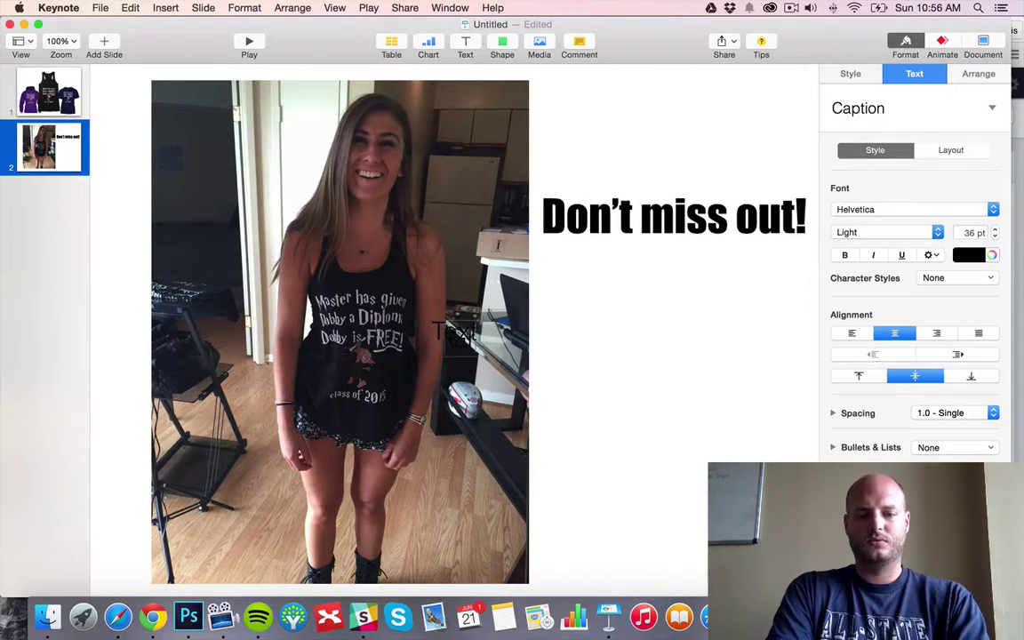
text(ere: )
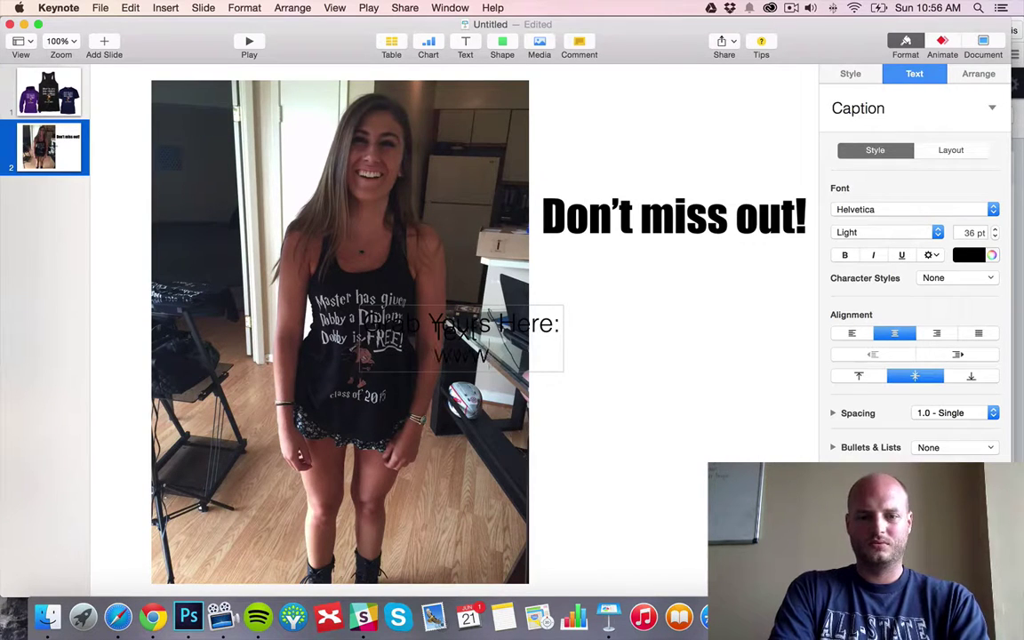
text(www.9teenth.co)
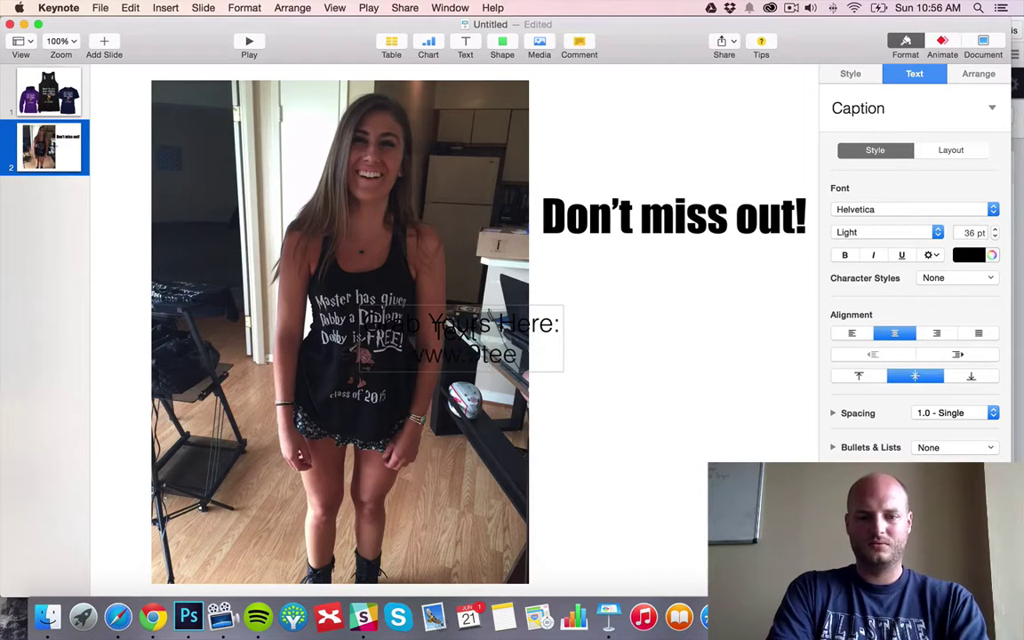
key(BackSpace)
key(BackSpace)
key(BackSpace)
key(BackSpace)
key(BackSpace)
key(BackSpace)
key(BackSpace)
key(BackSpace)
key(BackSpace)
key(BackSpace)
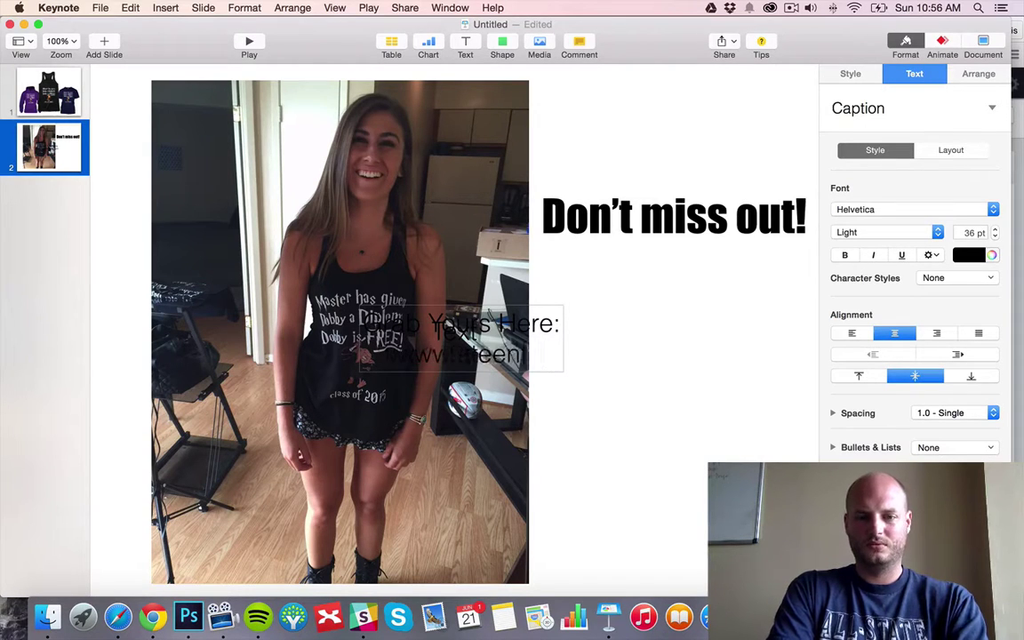
text(thisd)
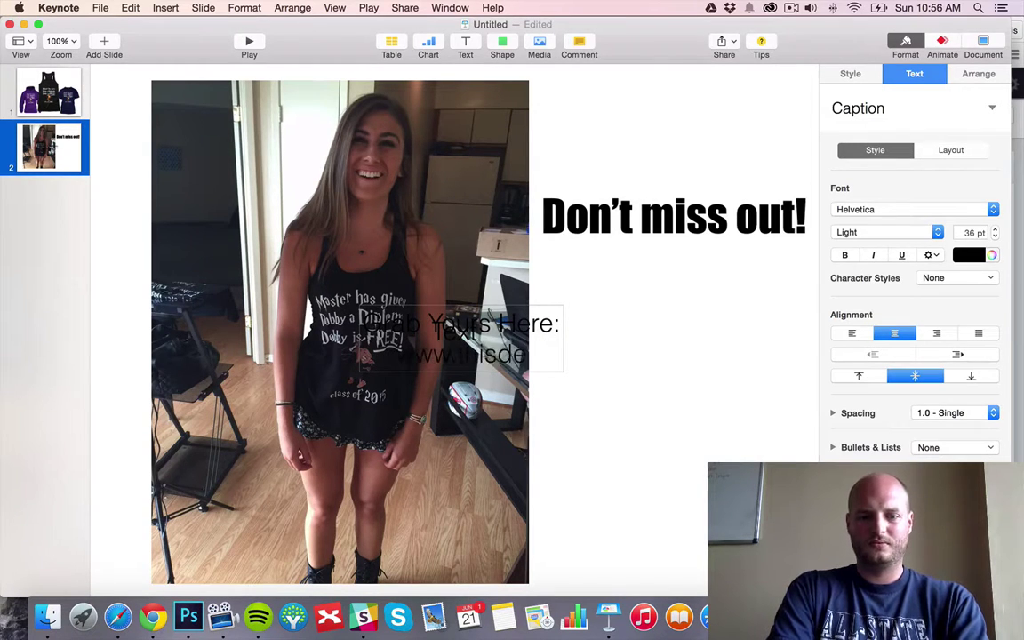
key(BackSpace)
key(BackSpace)
key(BackSpace)
key(BackSpace)
key(BackSpace)
key(BackSpace)
key(BackSpace)
key(BackSpace)
key(BackSpace)
key(BackSpace)
key(BackSpace)
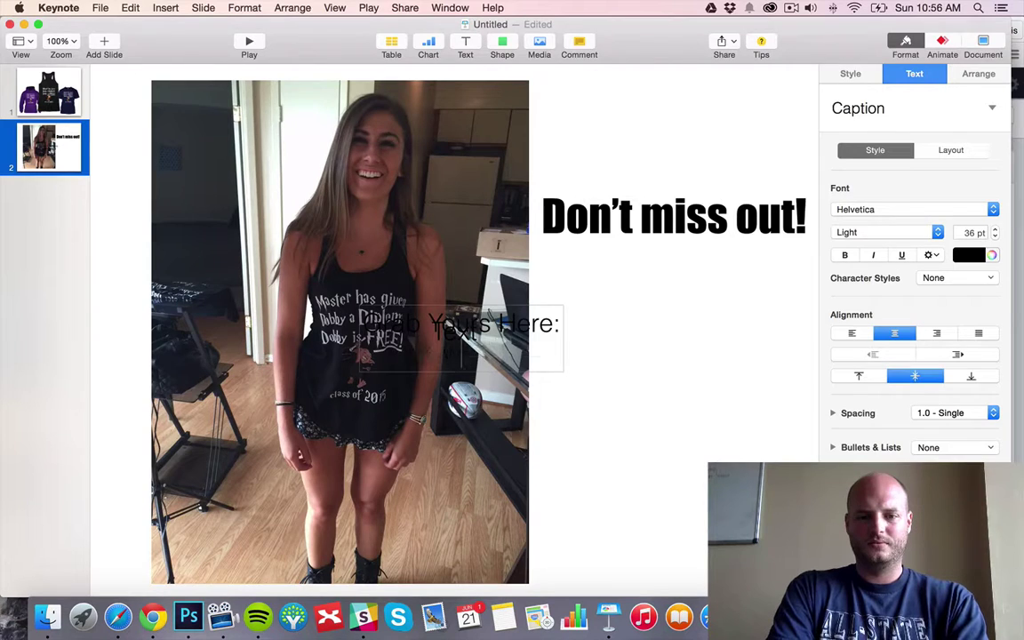
Add a second line reading "this deal.rocks/m2015" under "Grab Yours Here:" in the text box over the photo.
text(e:)
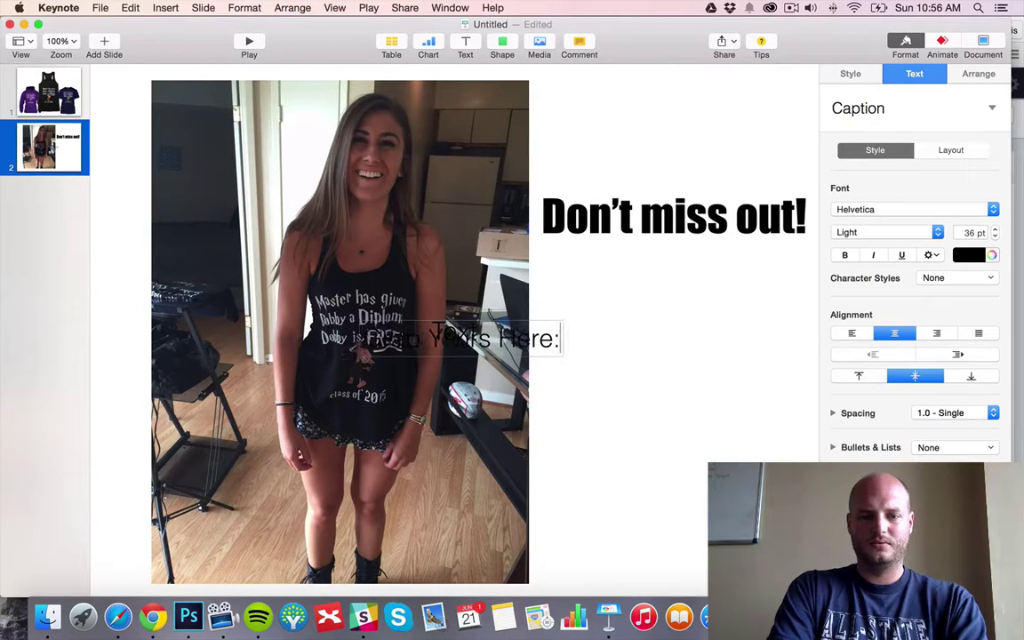
key(Return)
text(This)
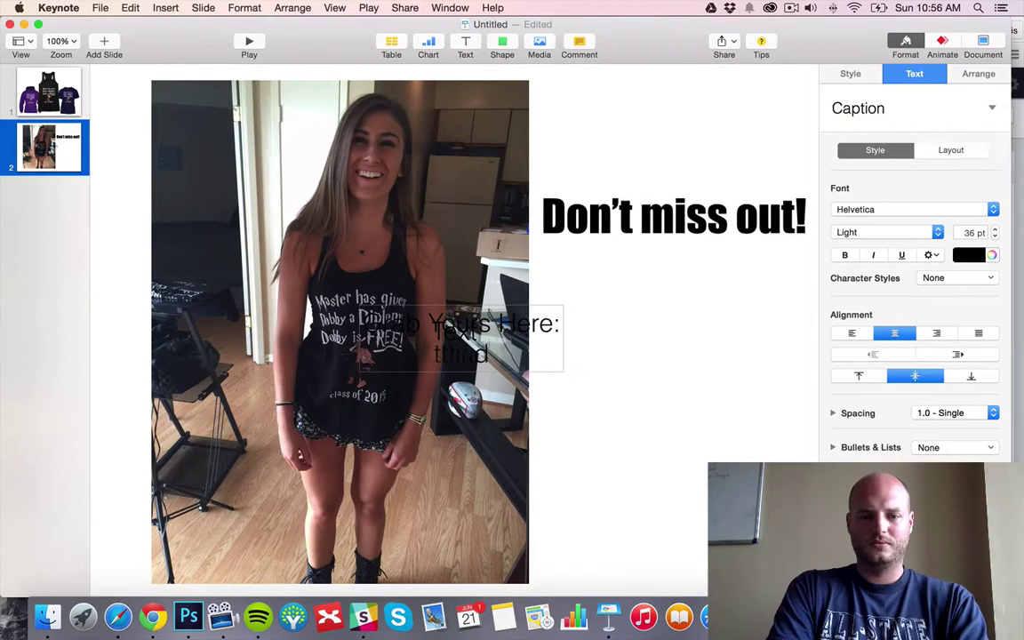
text( deal rocks)
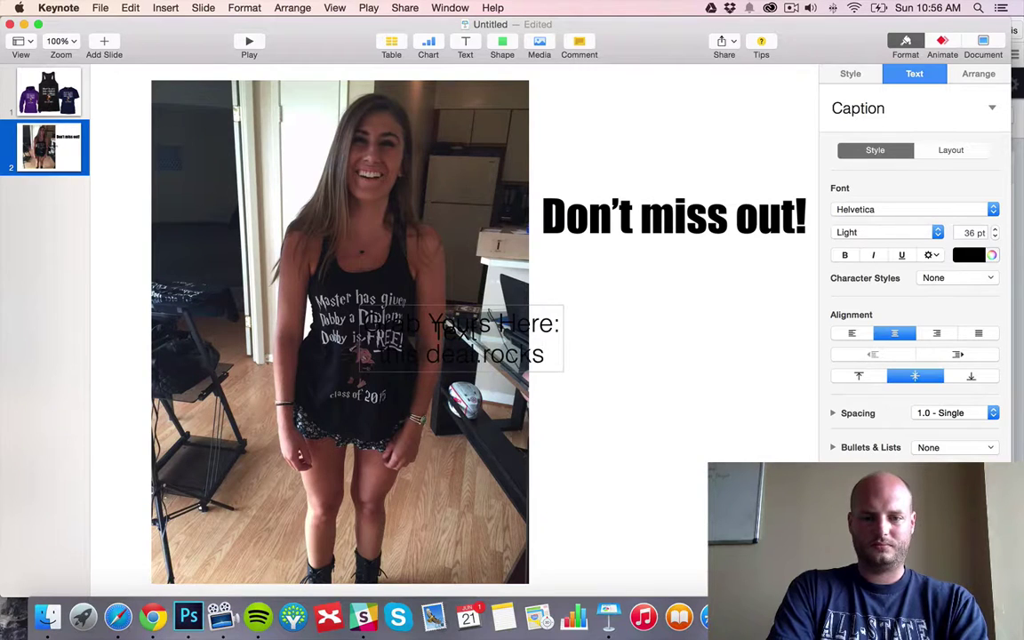
text(/m2015)
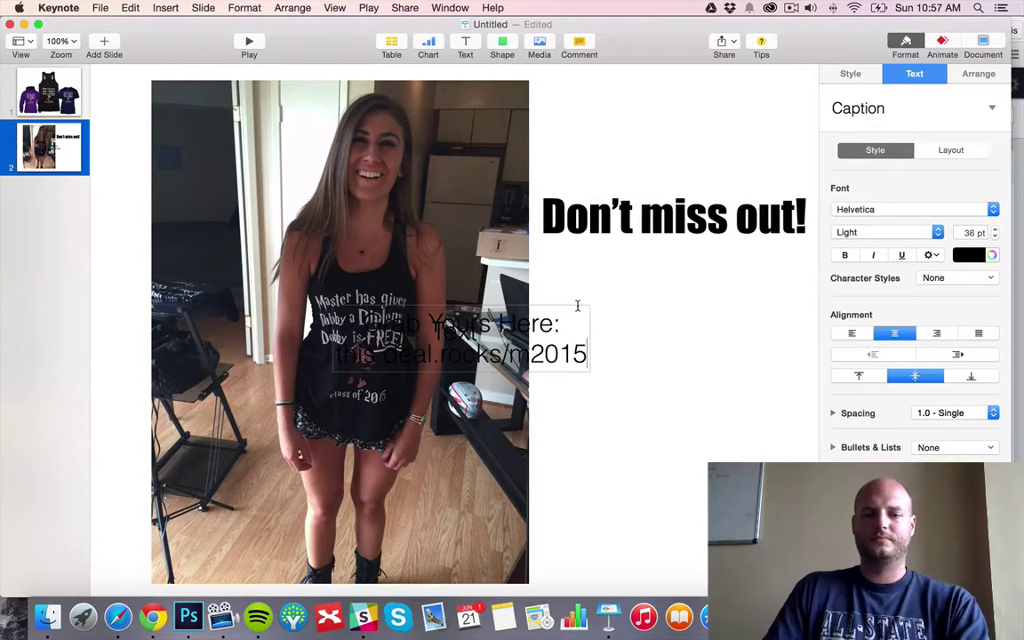
Move the "Grab Yours Here:" text box into the white space beside the photo and lower "Don't miss out!" to just above it.
click(556, 268)
drag(515, 328, 731, 370)
drag(699, 229, 699, 308)
click(676, 208)
Correct the web address line to read "http:thisdeal.rocks/m2015", removing the space and adding the prefix.
click(635, 407)
double_click(603, 401)
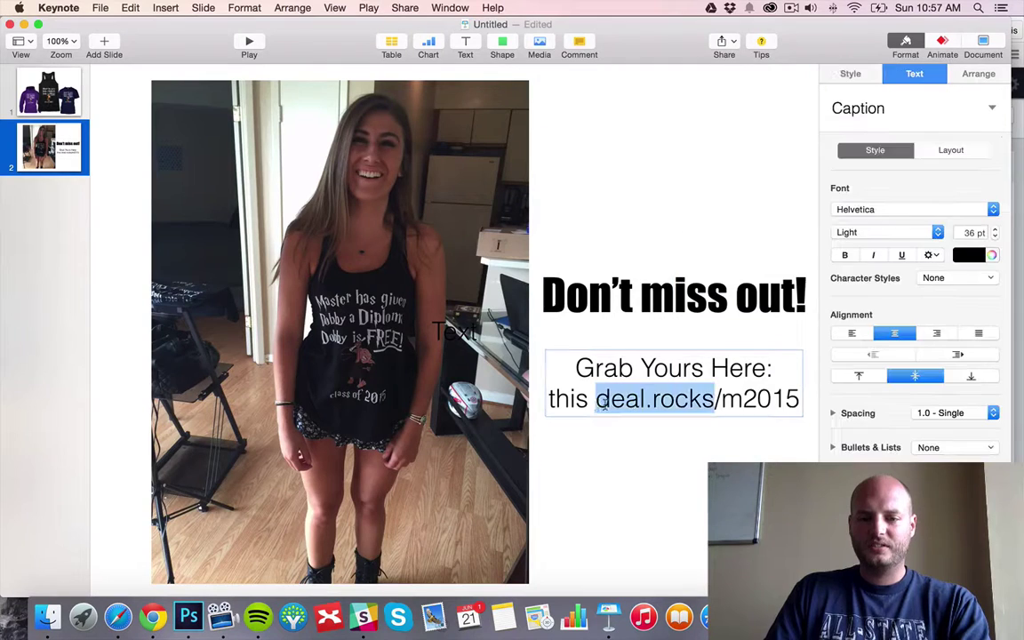
click(603, 401)
key(BackSpace)
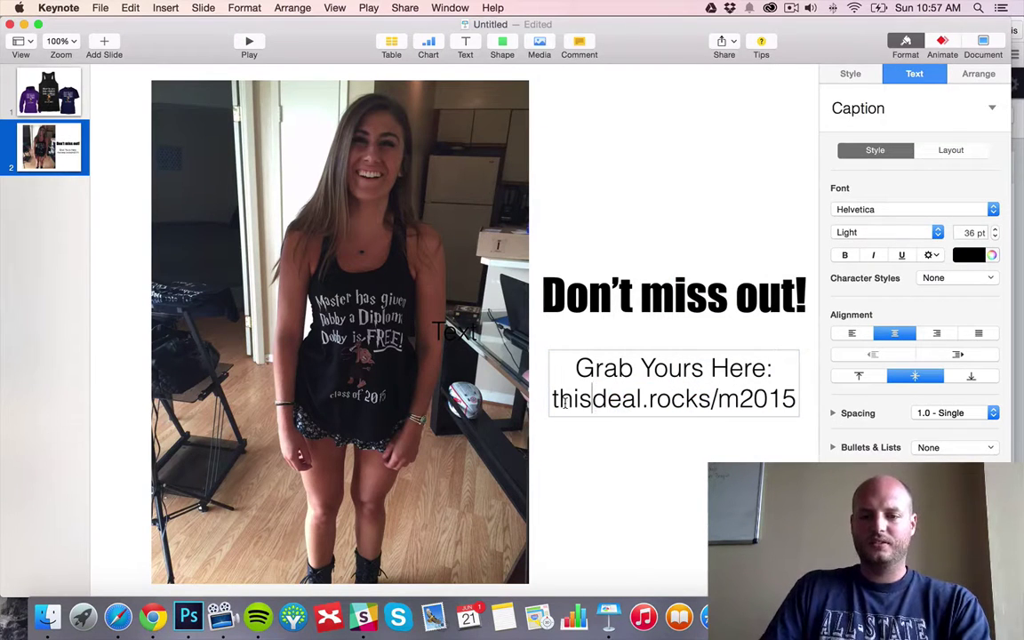
click(686, 470)
click(567, 405)
double_click(567, 405)
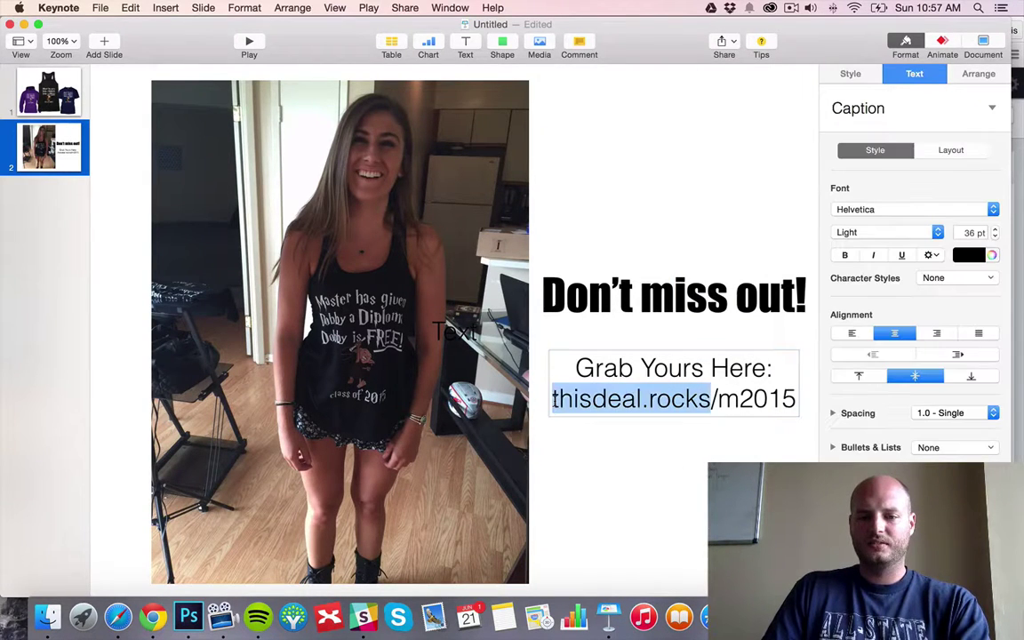
key(Left)
text(http:)
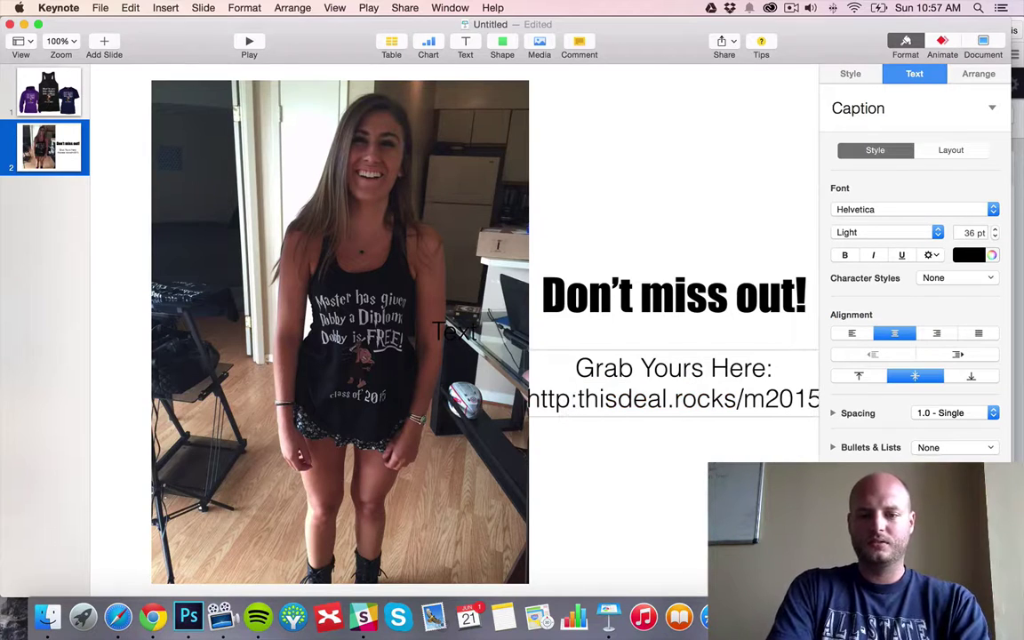
Reduce the font size of the "Grab Yours Here:" text and its web address slightly to fit beside the photo.
key(super+a)
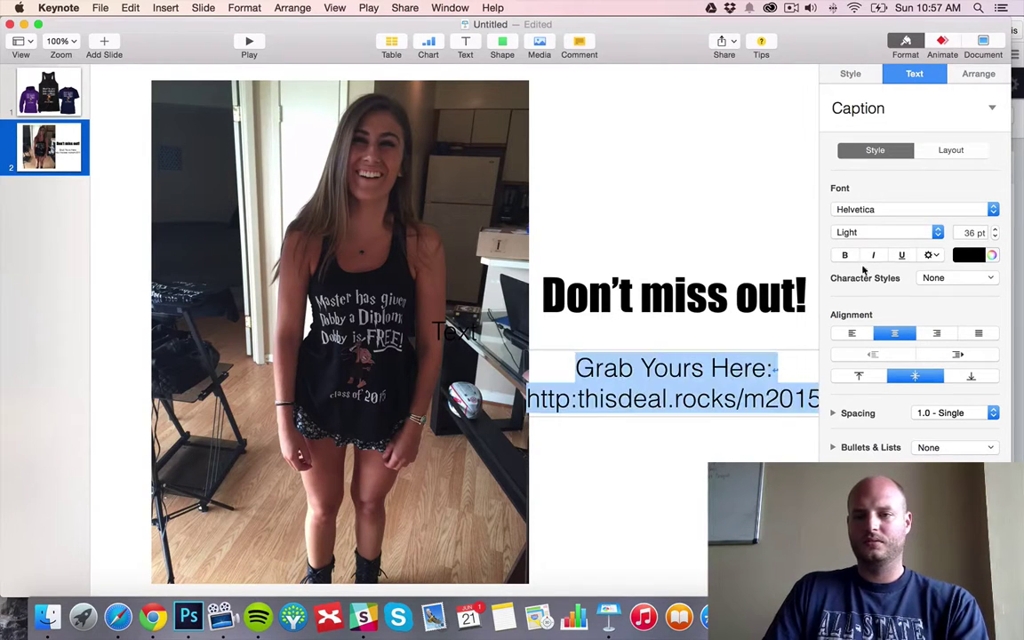
click(993, 237)
click(993, 237)
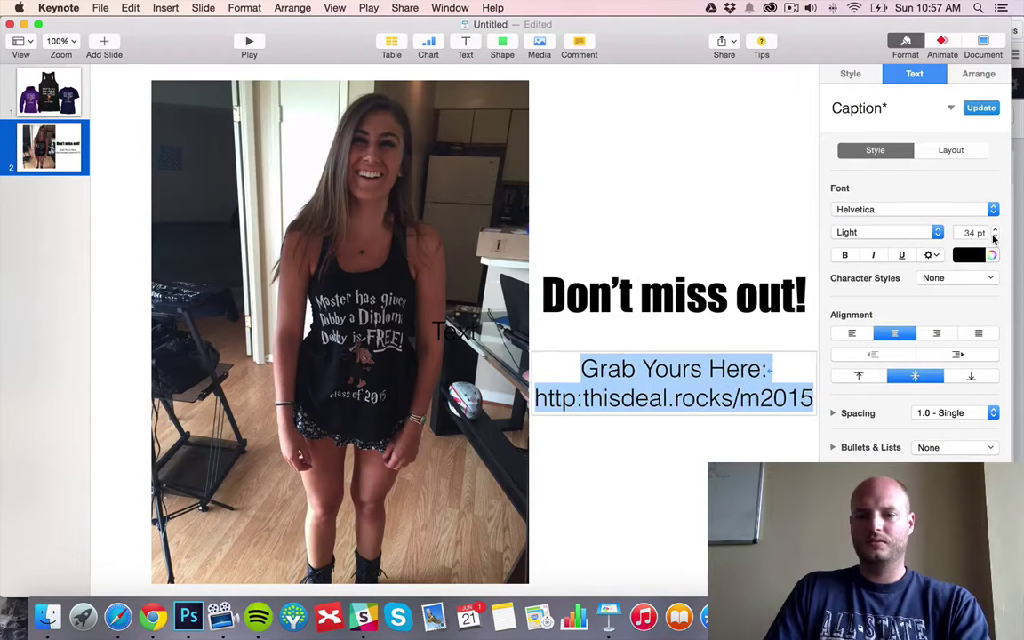
click(681, 224)
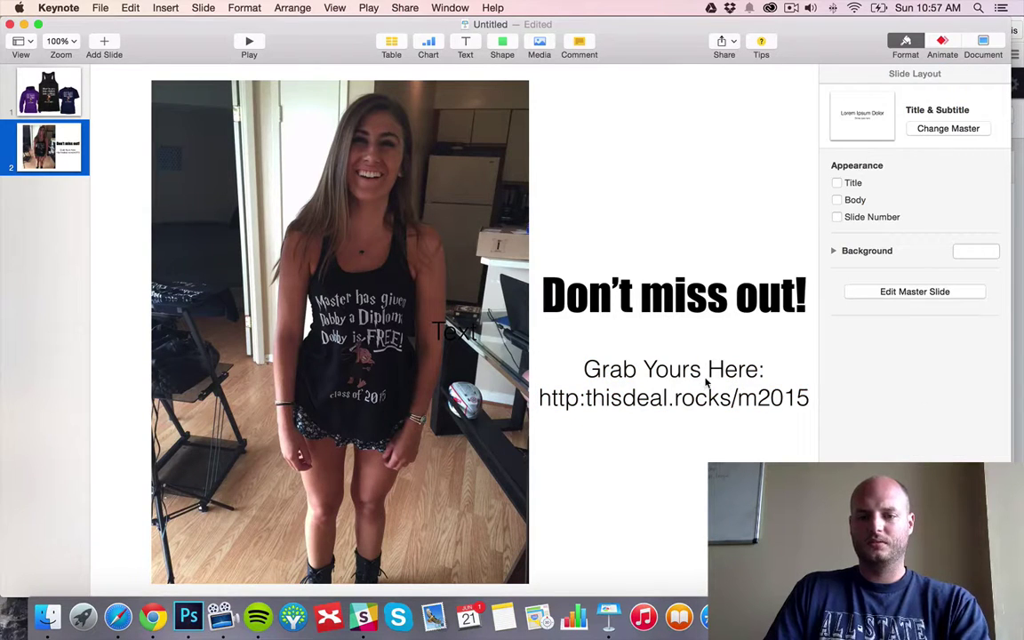
Shift the model photo slightly to the left, away from the call-to-action text.
click(745, 391)
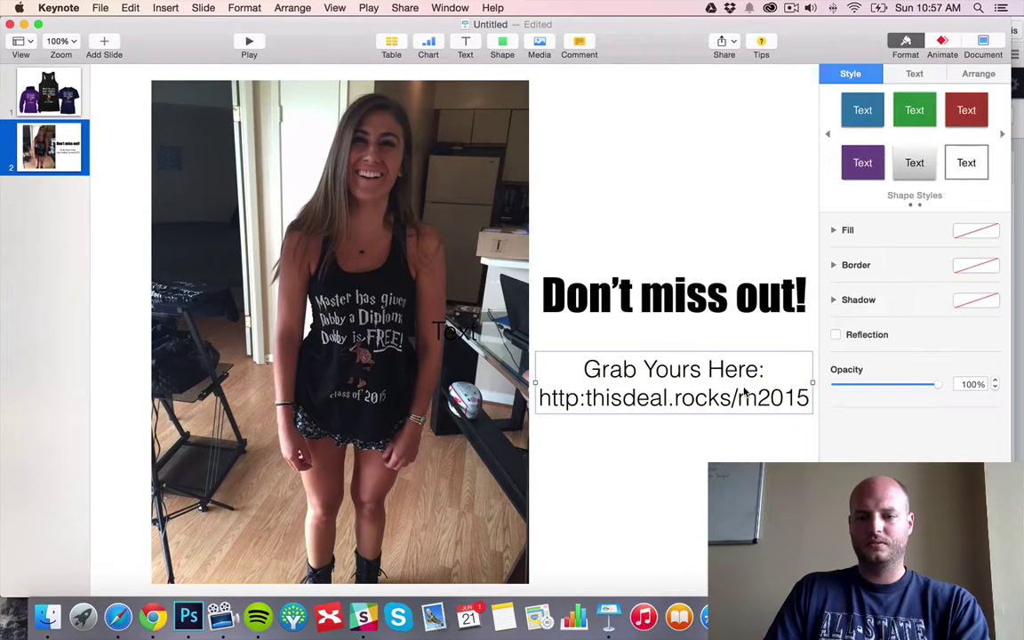
click(744, 456)
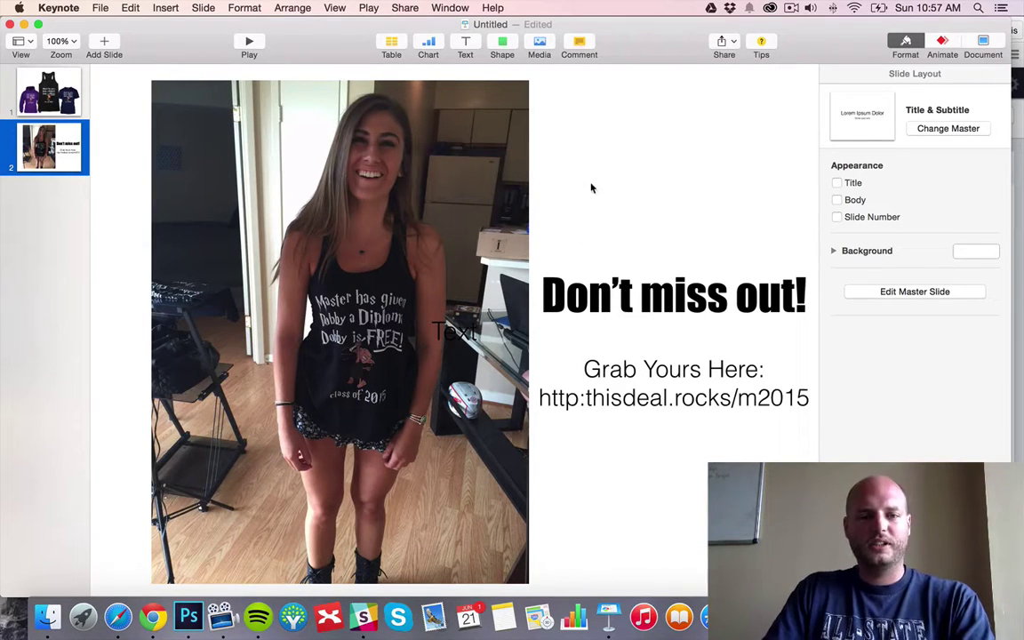
drag(334, 257, 323, 256)
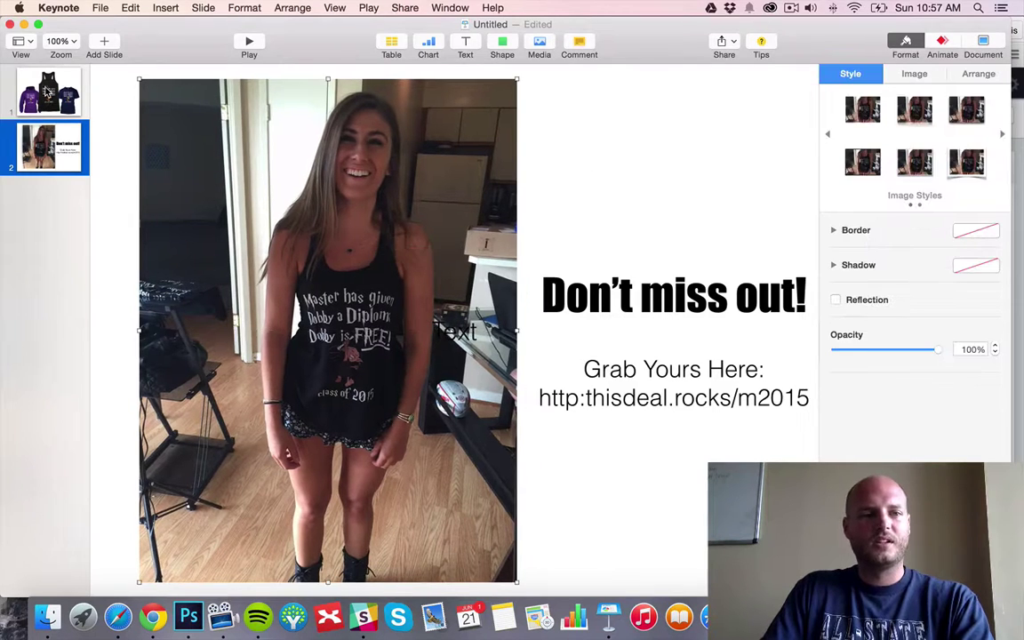
On the garment lineup slide, add a text box reading "Congratulations Graduates!" and place it above the tank top.
click(43, 82)
click(464, 45)
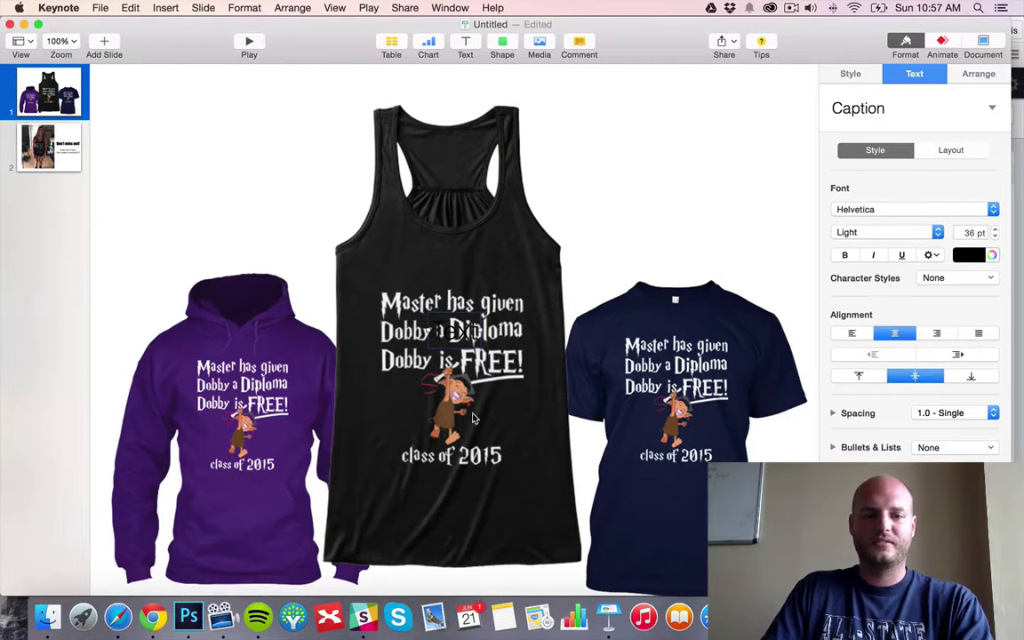
double_click(453, 330)
text(Master)
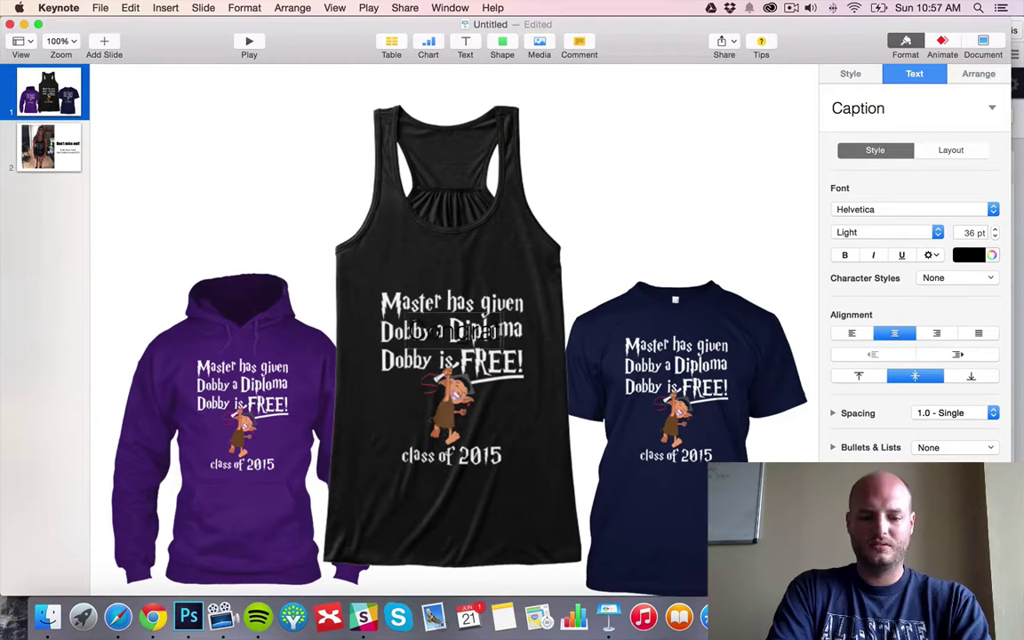
text(lations graduate)
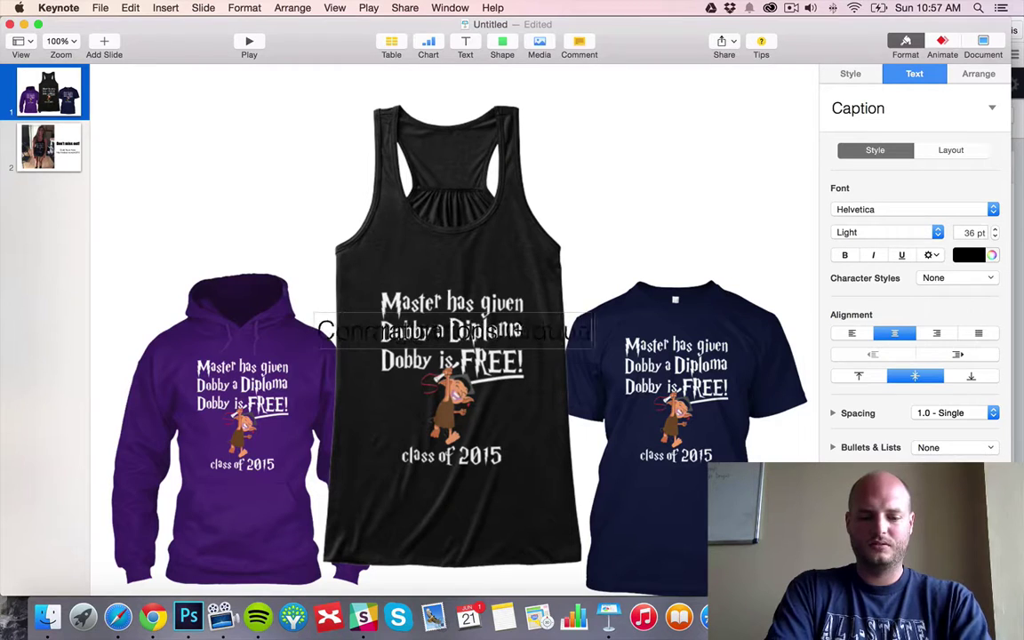
text(s!)
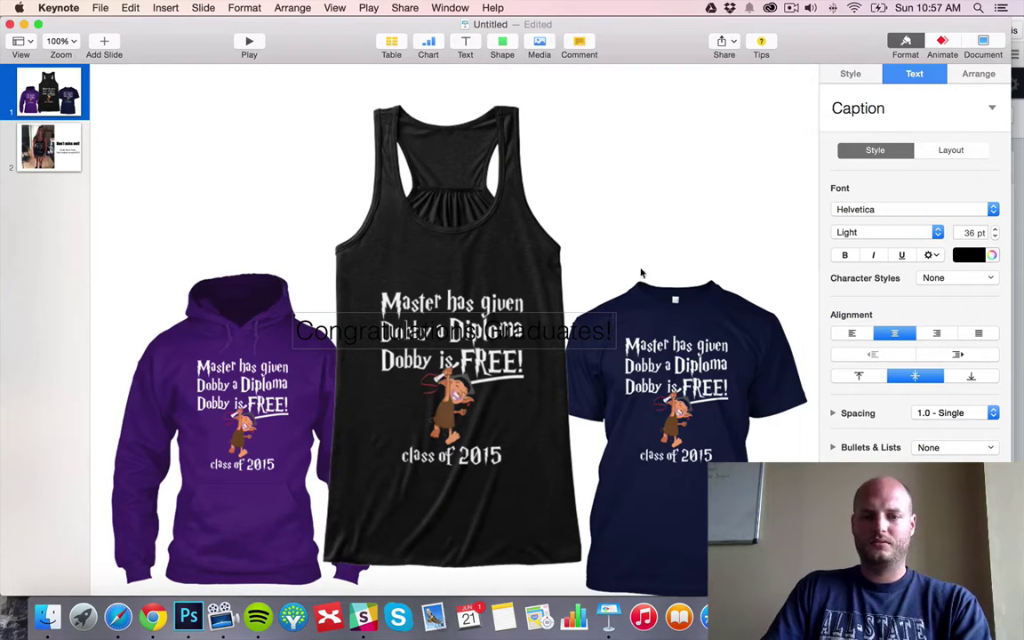
click(639, 273)
drag(581, 332, 576, 96)
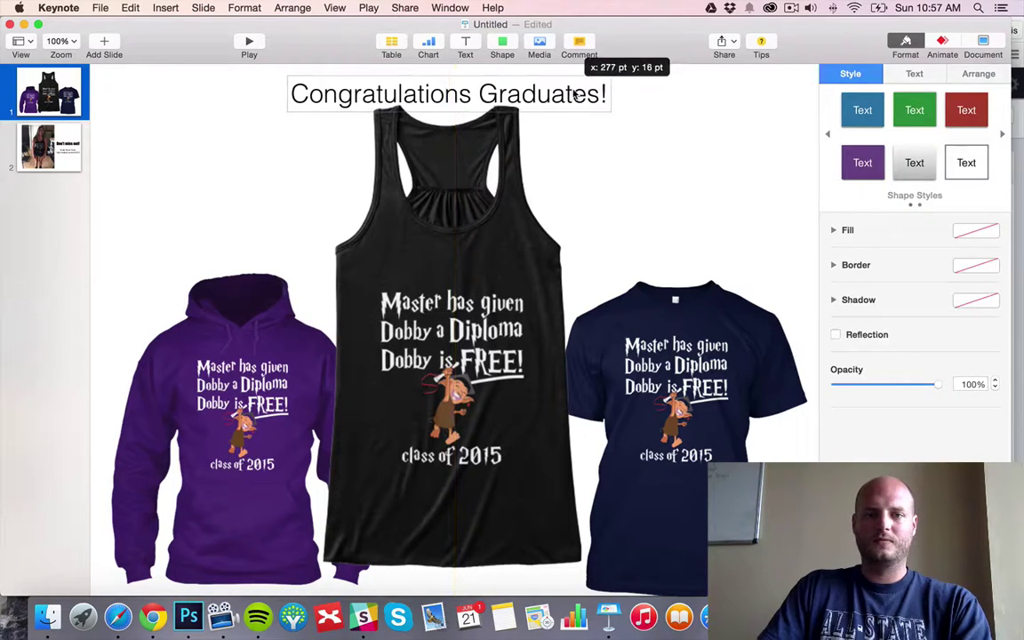
Format the "Congratulations Graduates!" heading as bold Poplar Std at 55 pt.
triple_click(576, 95)
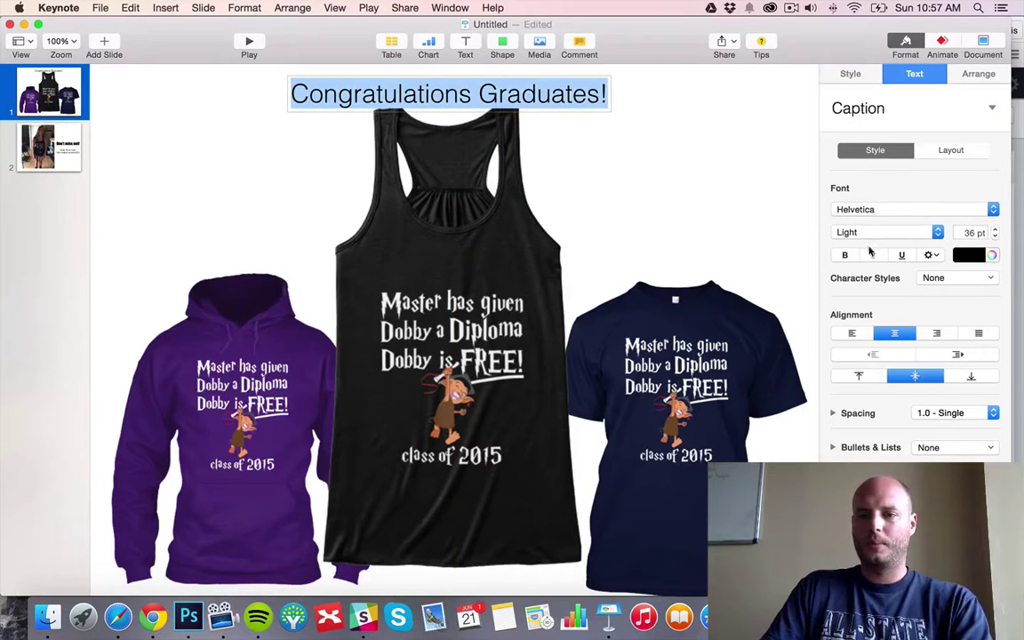
click(844, 254)
click(893, 212)
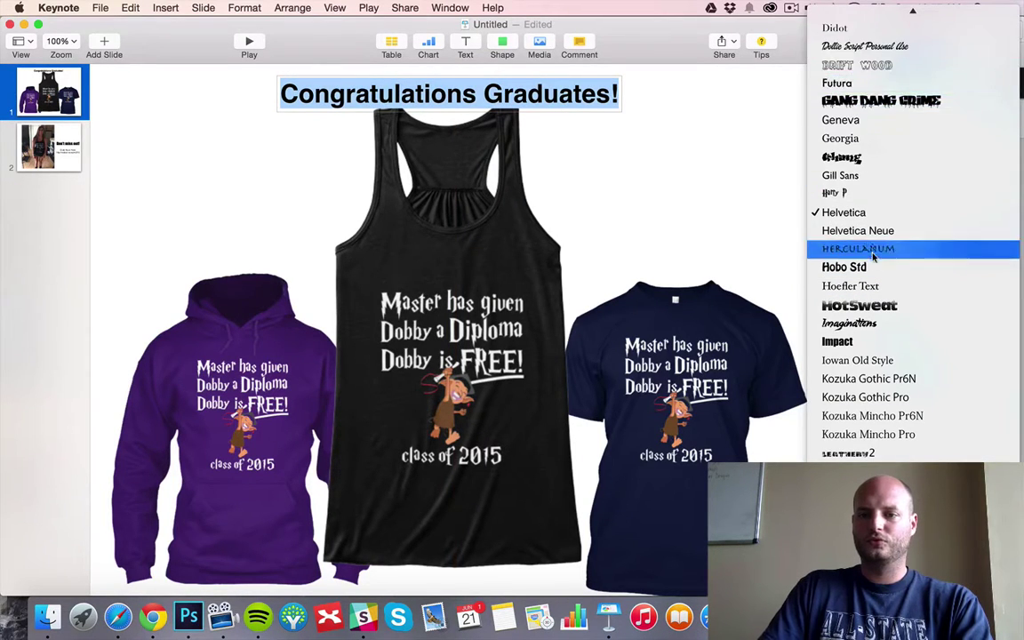
scroll(873, 257, down, 10)
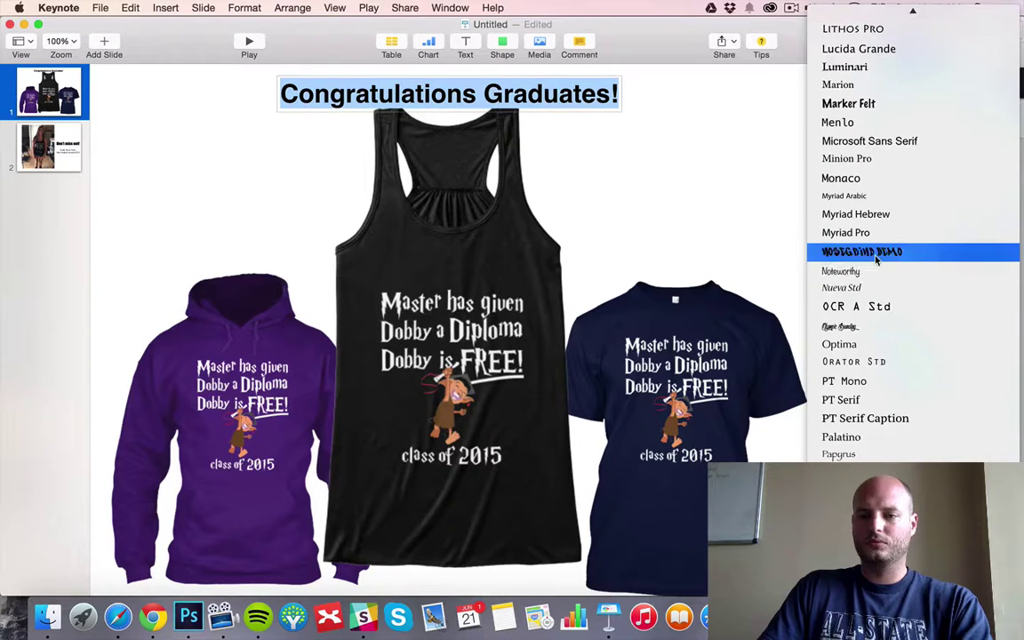
click(864, 414)
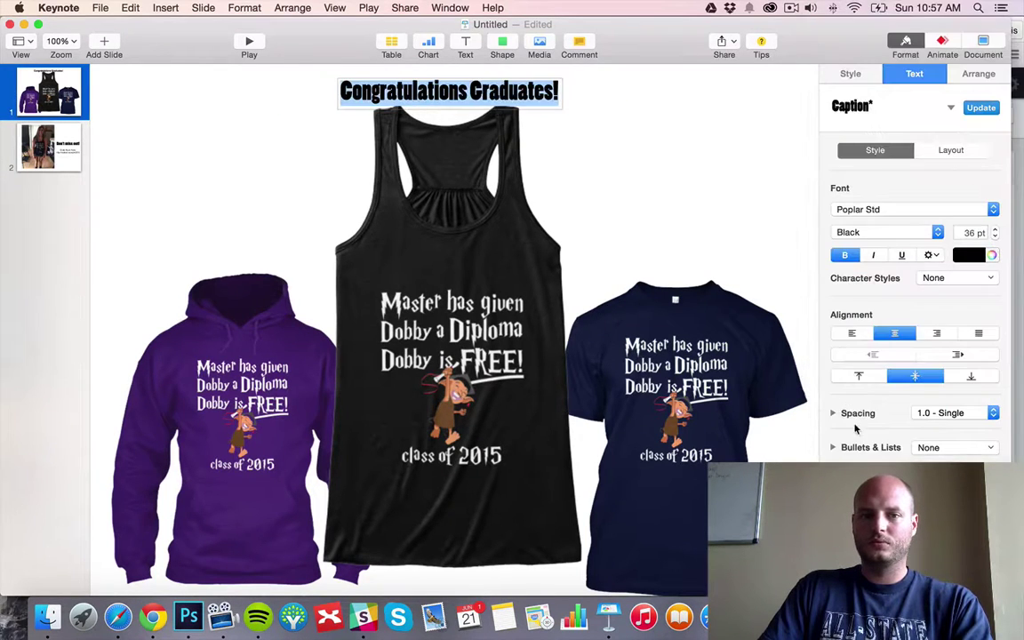
click(978, 232)
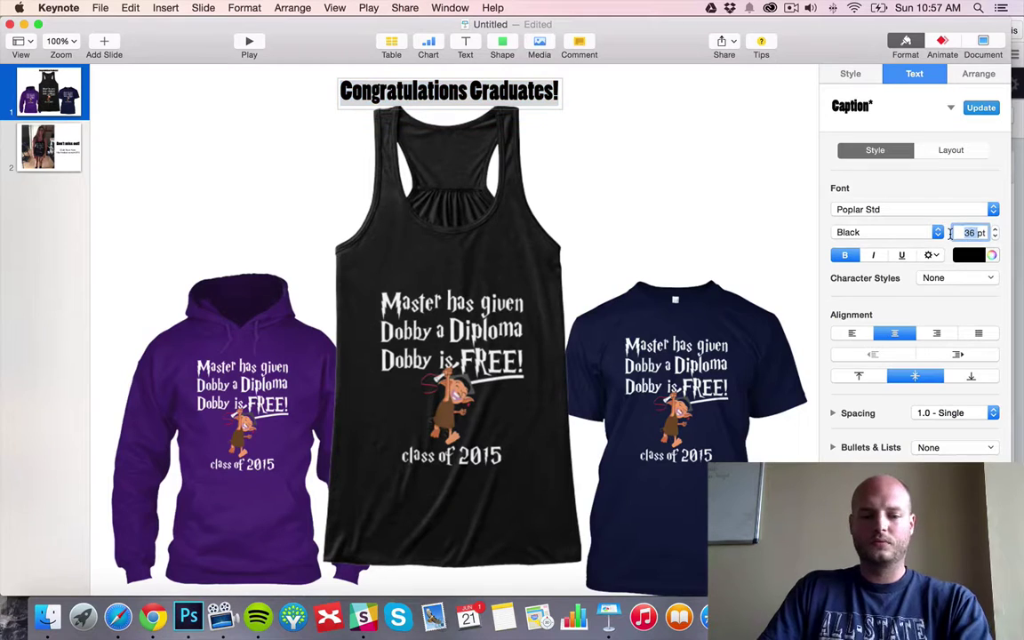
text(55)
click(758, 205)
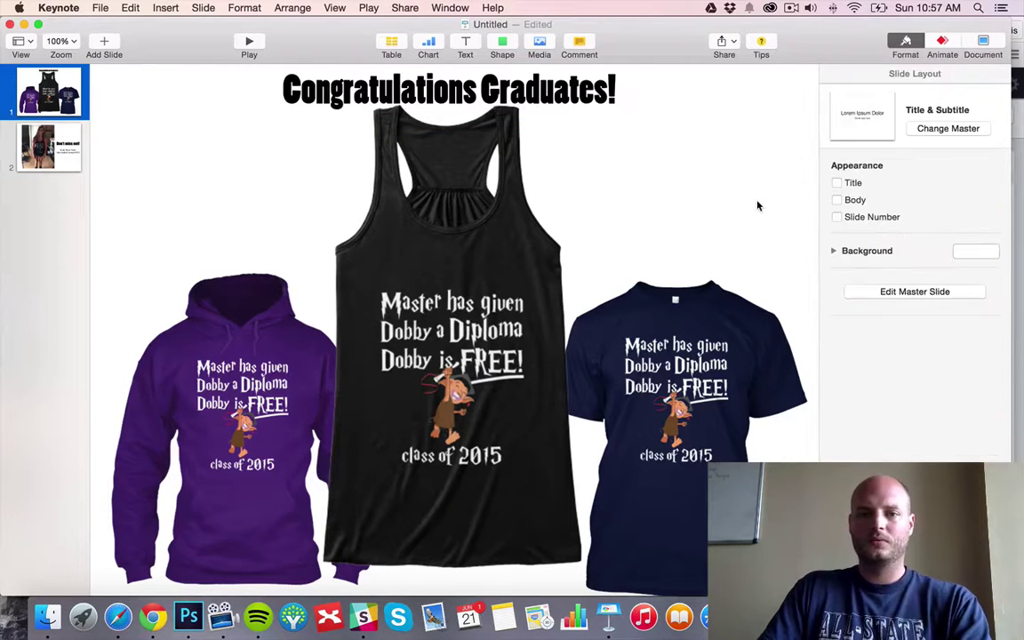
Move the black tank top down to clear the heading, and nudge the heading slightly down and right.
click(557, 107)
drag(420, 294, 420, 318)
drag(514, 97, 518, 104)
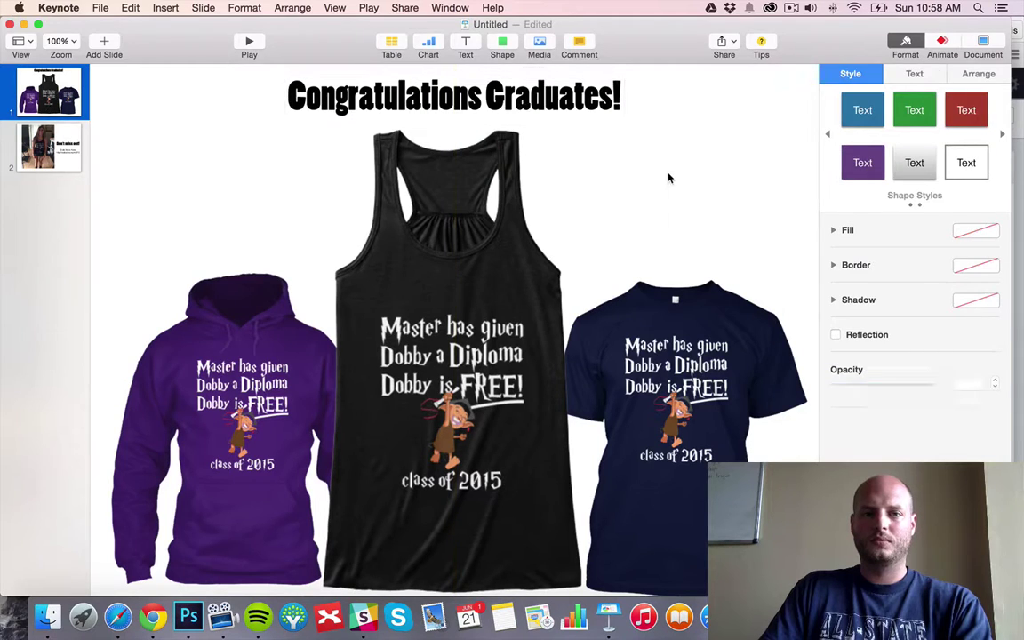
click(664, 188)
Widen the heading's text box and set "Congratulations Graduates!" to 100 pt.
click(622, 117)
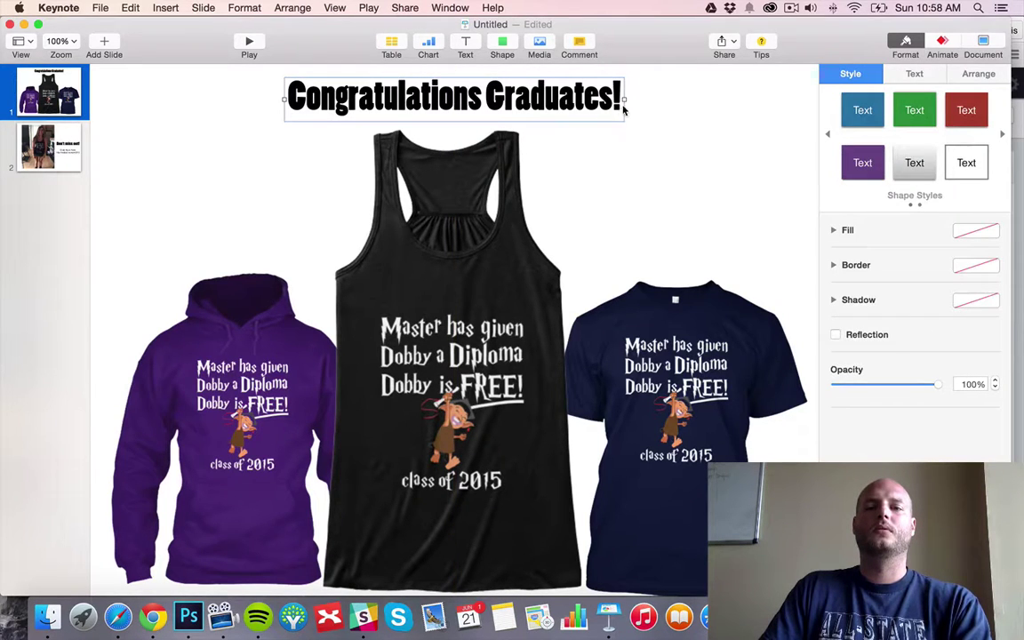
drag(624, 101, 541, 105)
triple_click(605, 122)
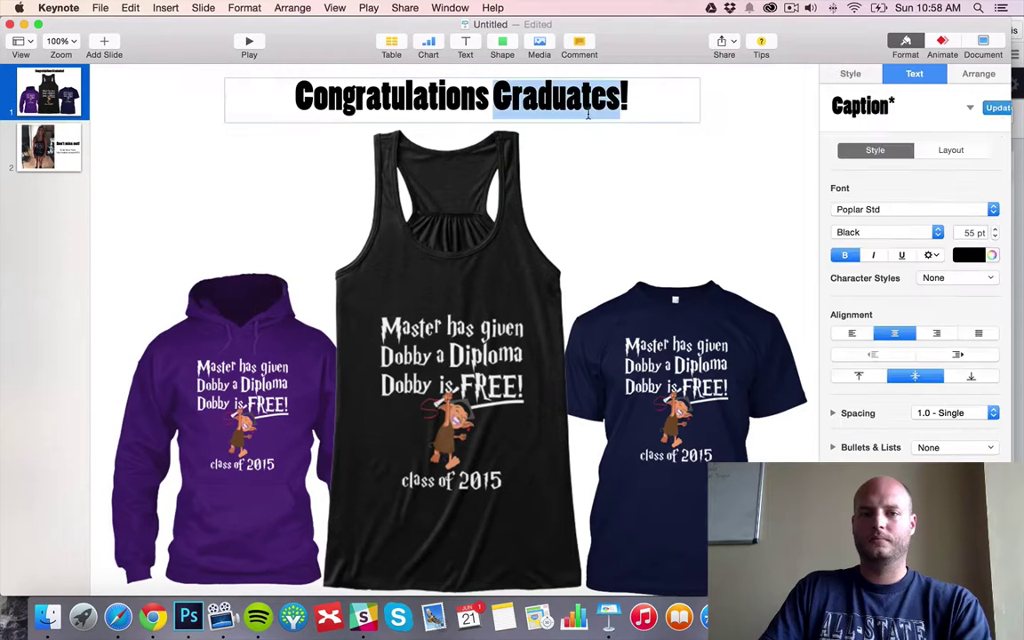
click(974, 234)
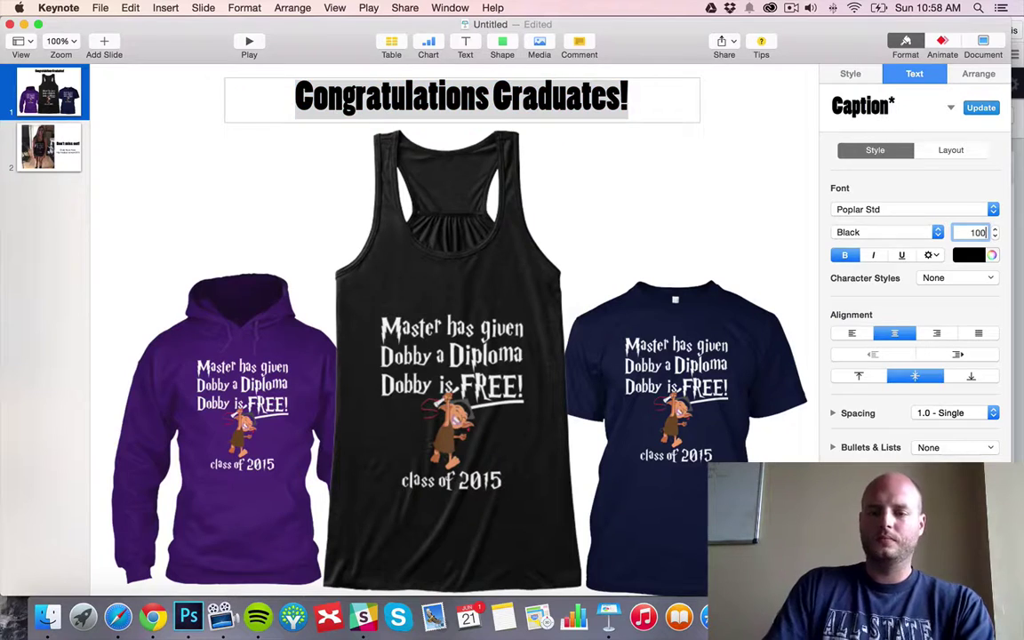
click(732, 212)
Stretch the heading's text box across the slide so it fits on one line, and lower the tank top slightly beneath it.
click(461, 135)
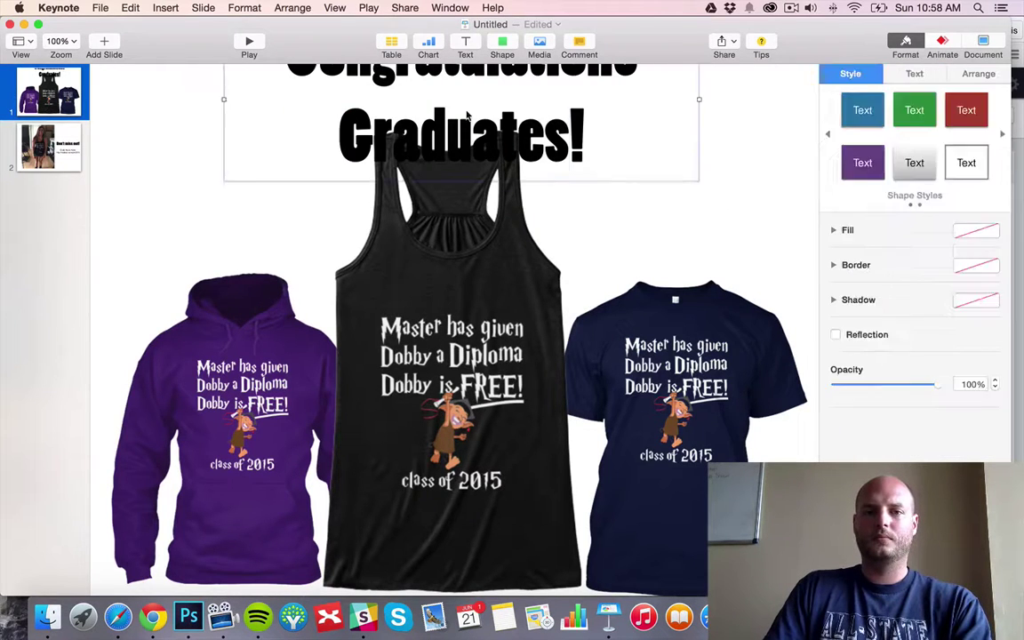
double_click(453, 138)
key(Escape)
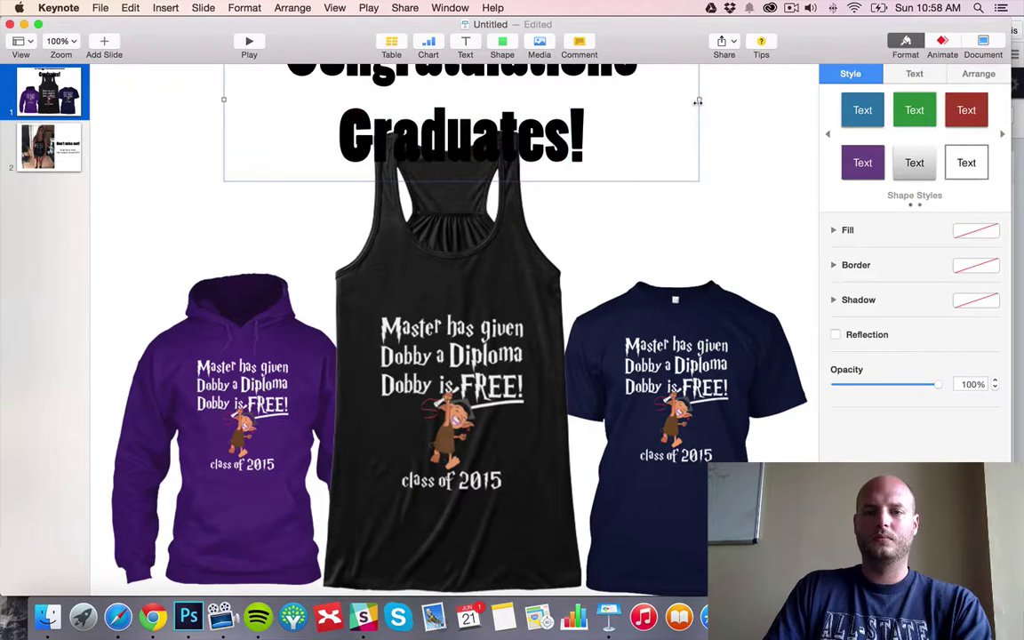
drag(697, 102, 812, 100)
drag(220, 101, 96, 98)
drag(479, 119, 482, 124)
click(691, 238)
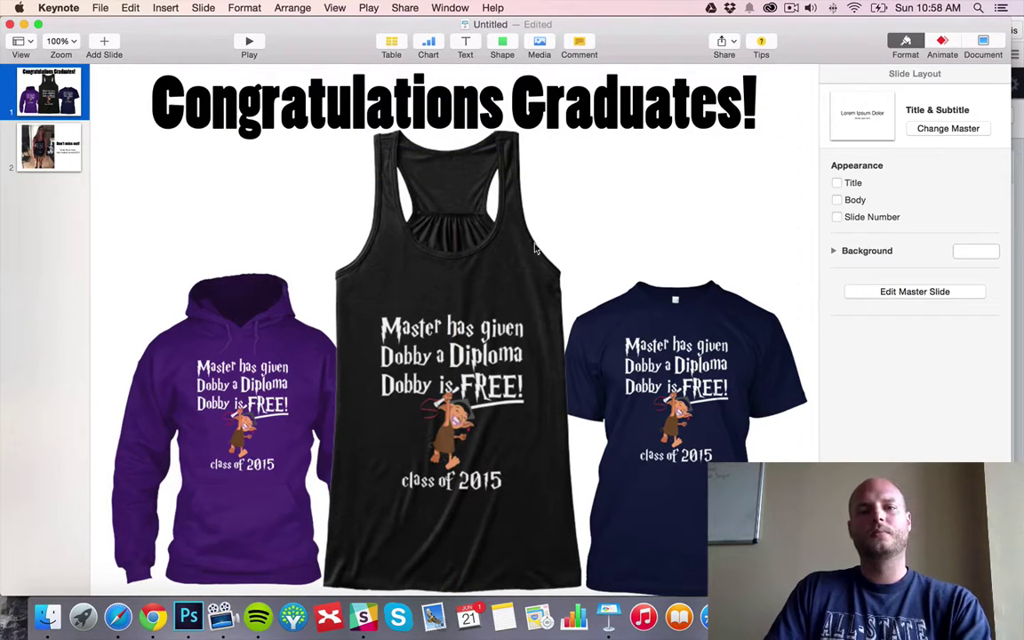
drag(536, 249, 536, 264)
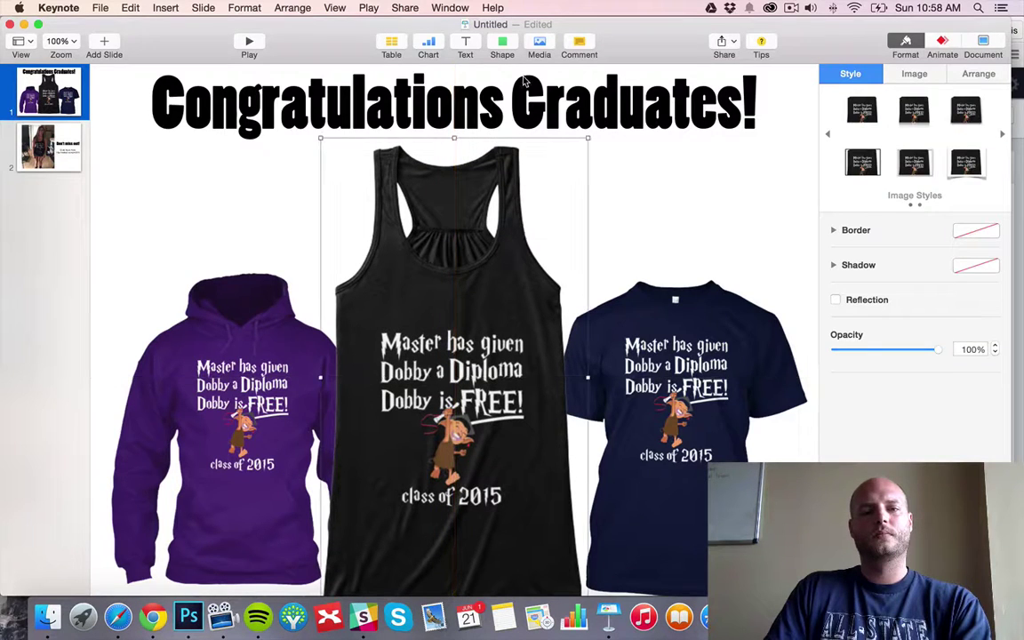
Change the "Congratulations Graduates!" heading on the garment slide to a wide, rounded, heavy typeface.
click(524, 89)
triple_click(642, 108)
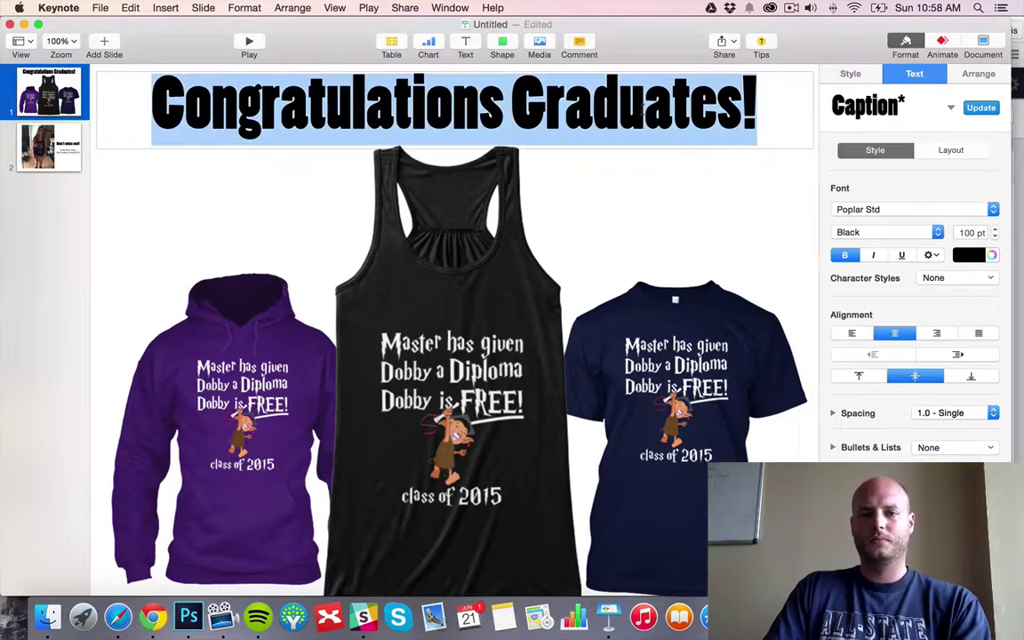
click(894, 210)
click(867, 286)
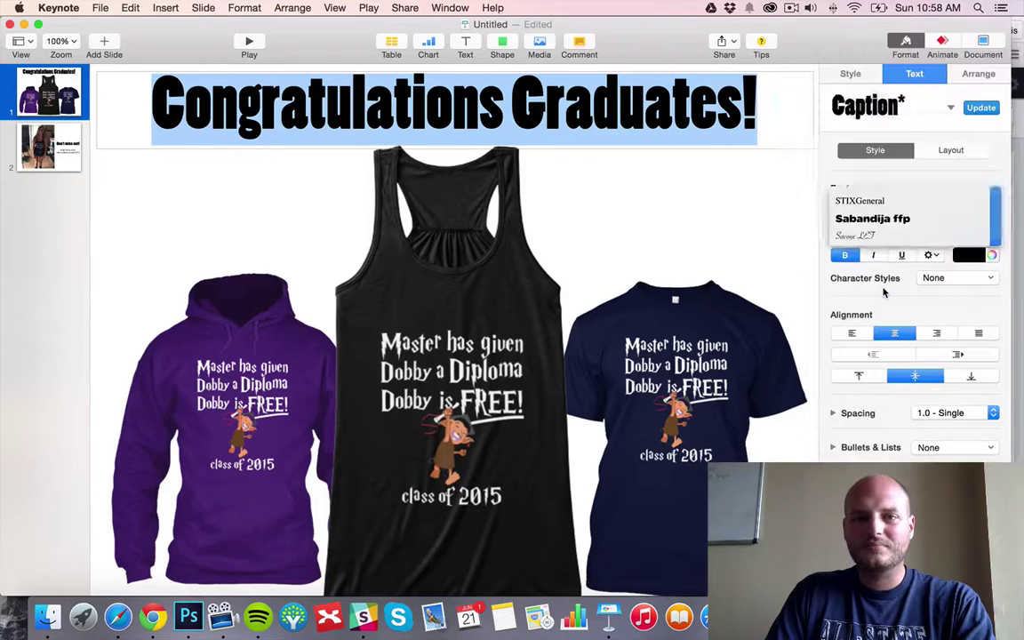
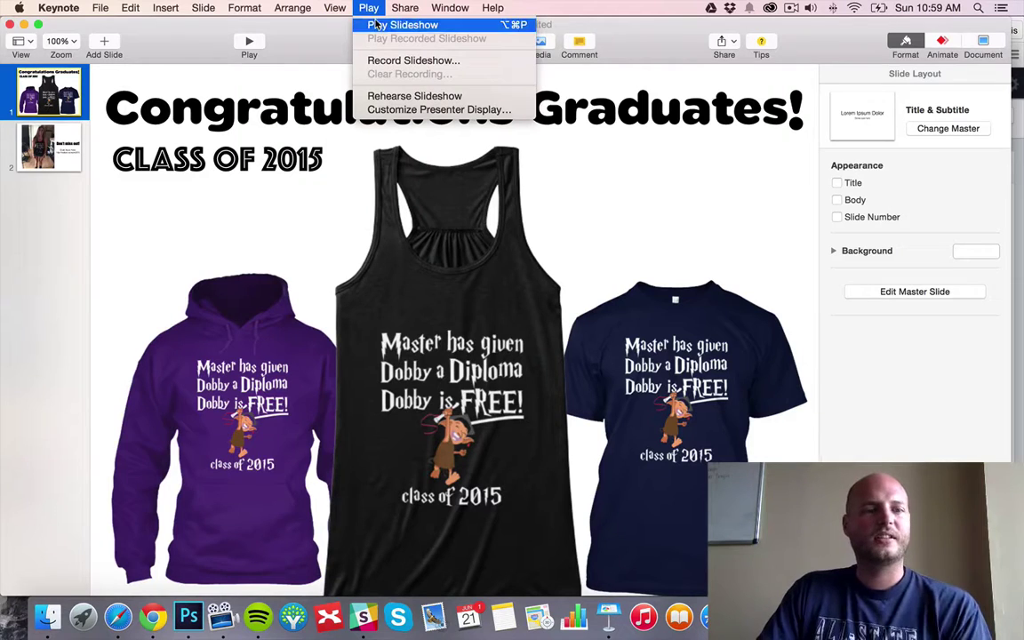
click(86, 201)
click(51, 145)
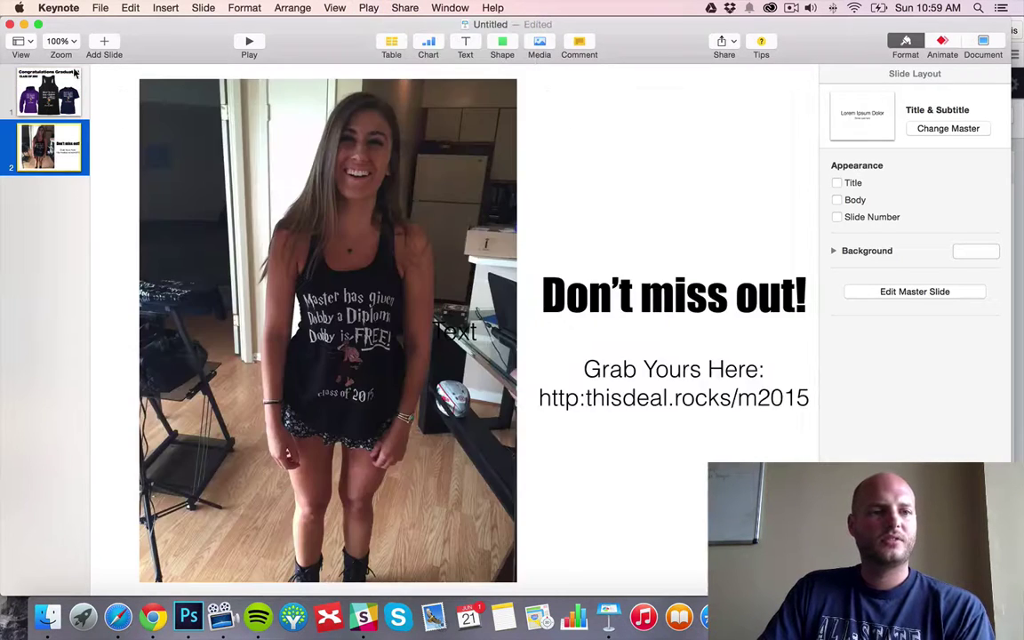
click(59, 108)
right_click(66, 108)
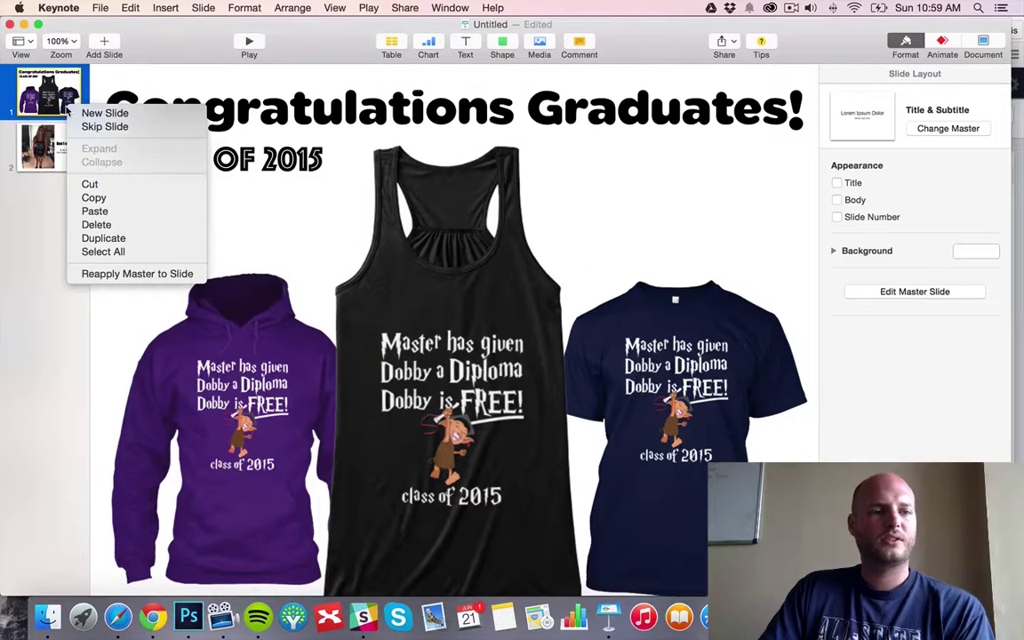
right_click(51, 158)
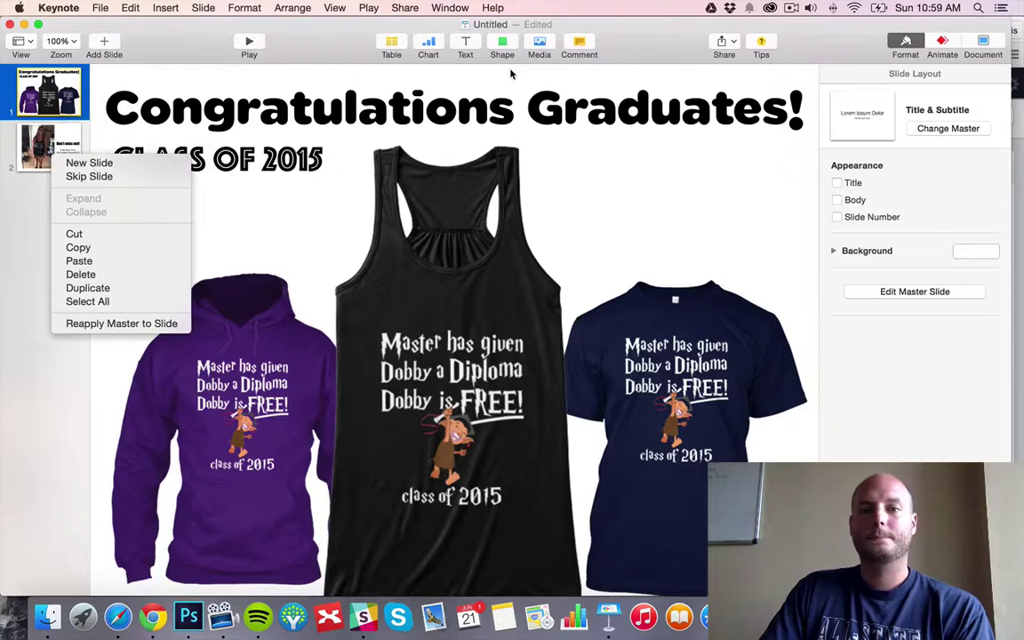
click(462, 69)
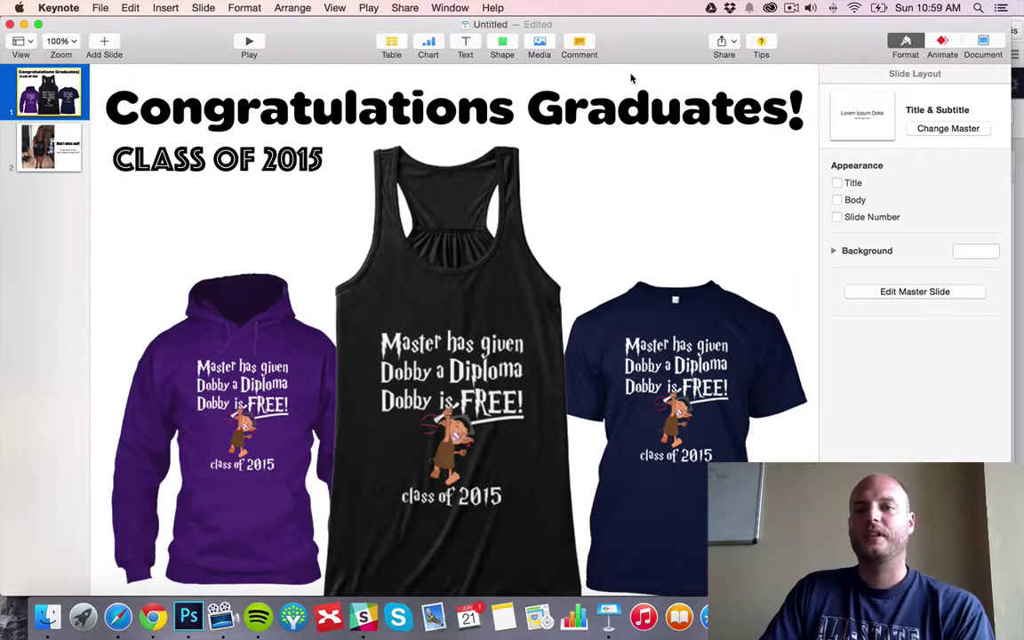
Add a Dissolve transition to the second slide with the model photo.
click(940, 41)
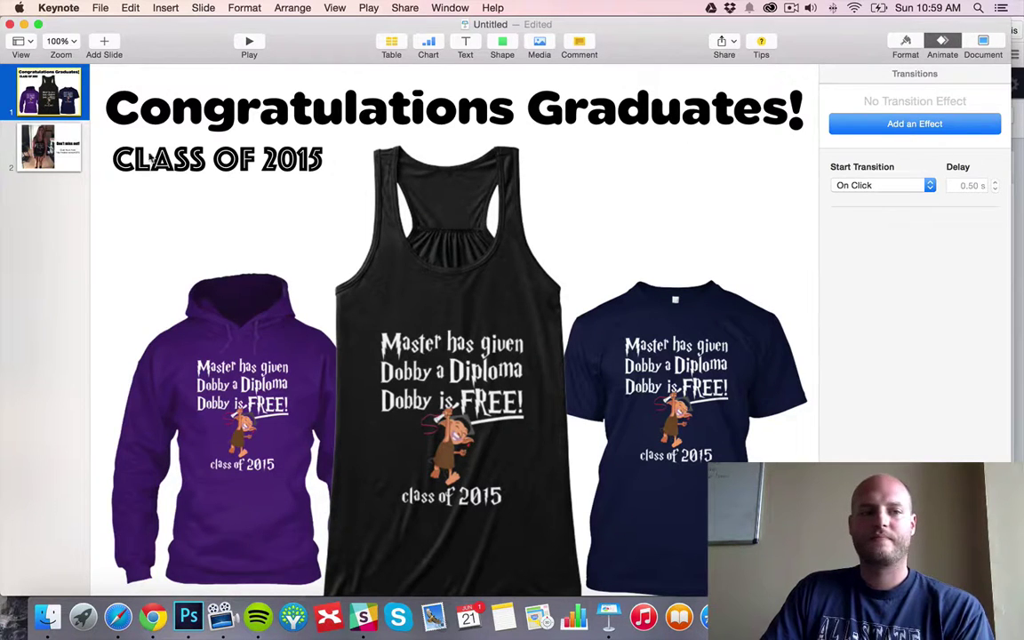
click(31, 129)
click(934, 129)
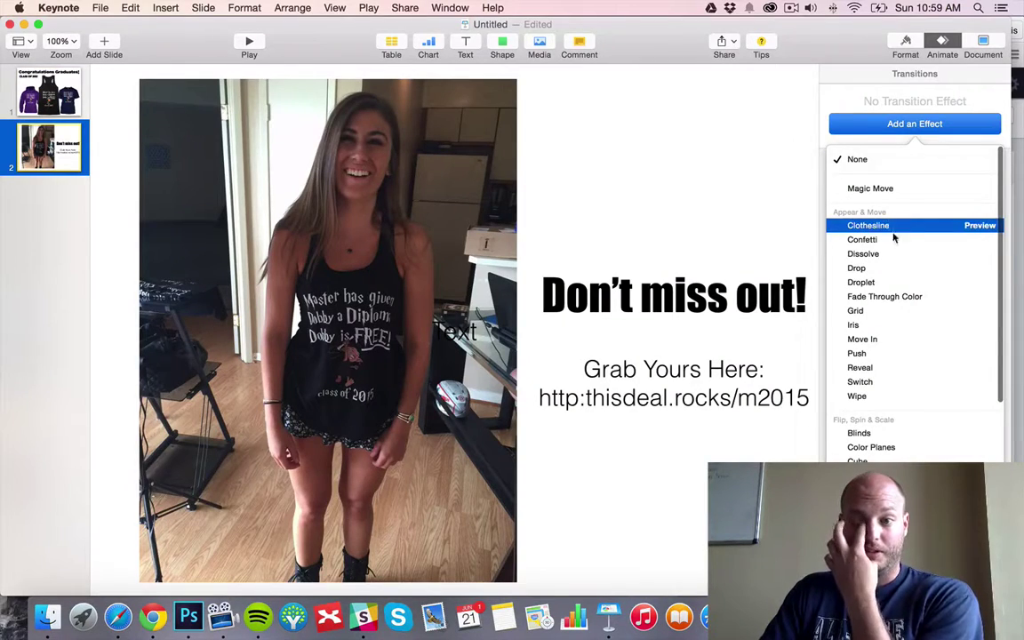
click(867, 253)
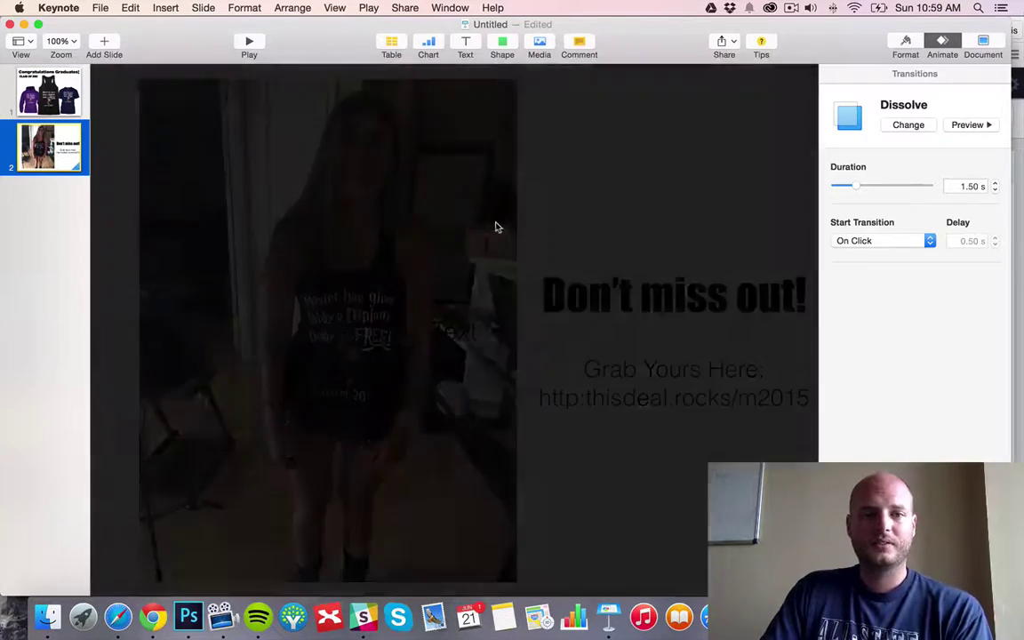
Add a Dissolve transition to the first slide with the garment lineup.
key(Up)
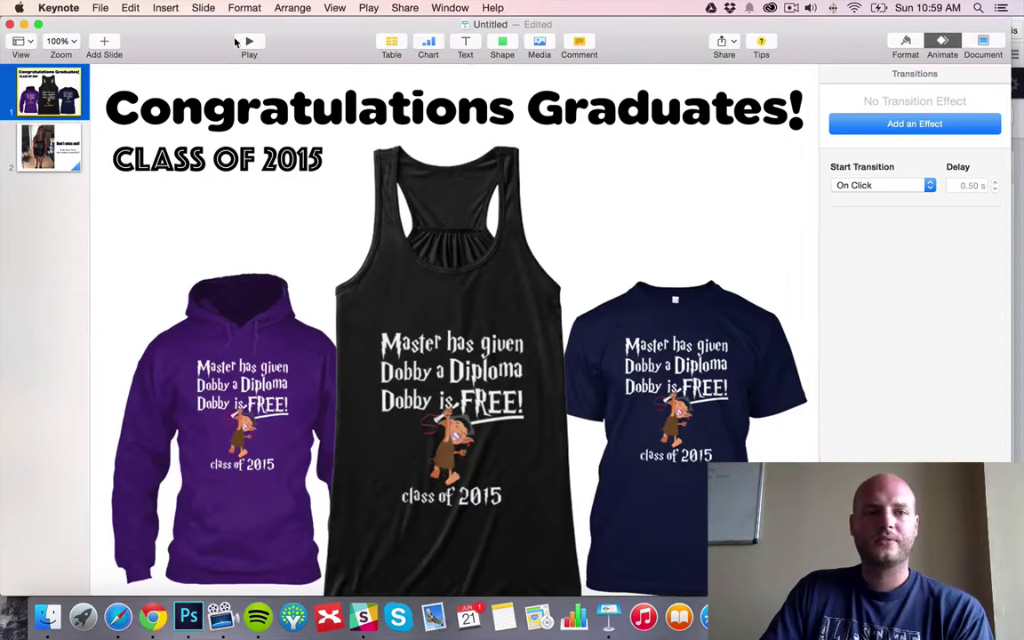
click(914, 129)
scroll(895, 213, down, 3)
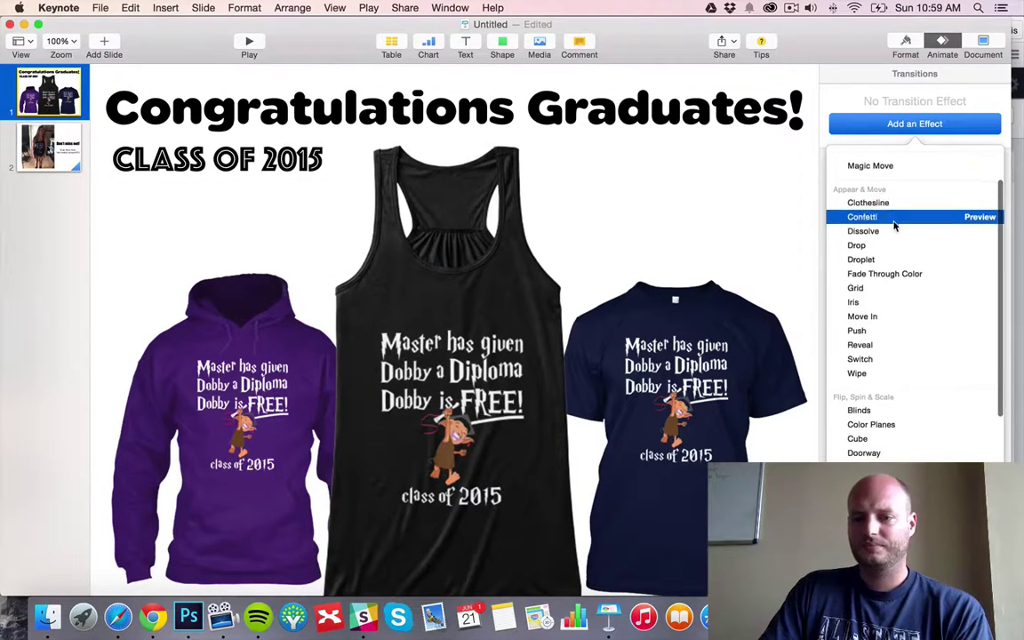
scroll(894, 226, down, 2)
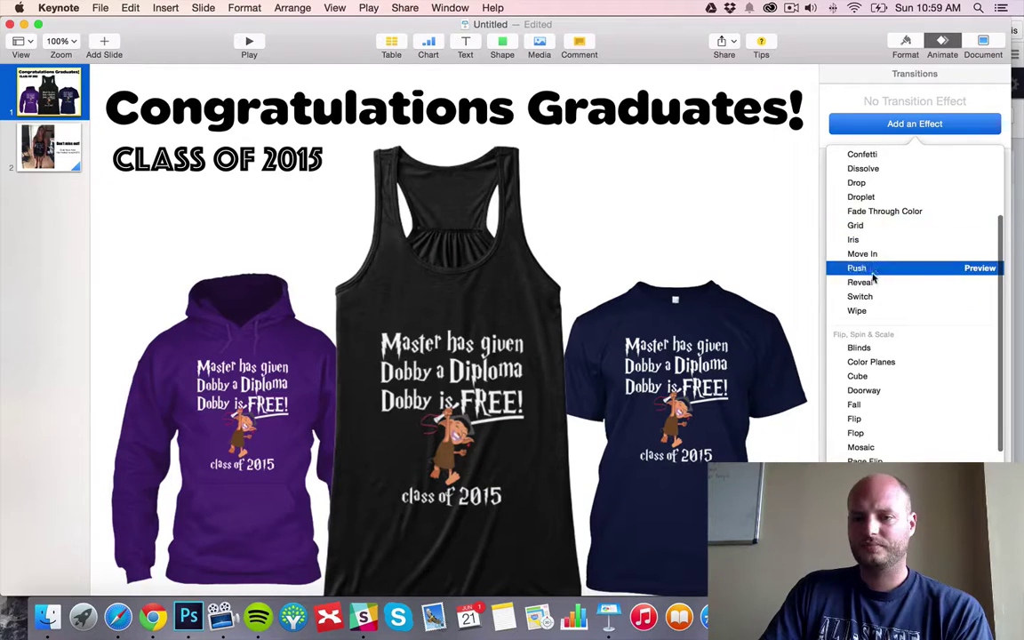
click(864, 168)
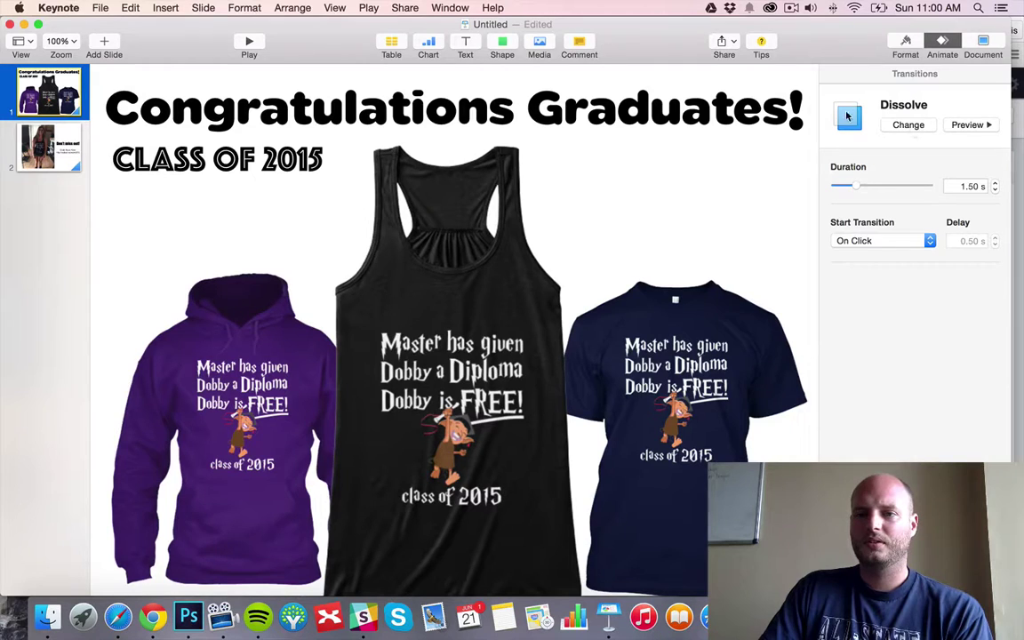
Remove the Dissolve transitions from both the garment slide and the model photo slide.
click(908, 125)
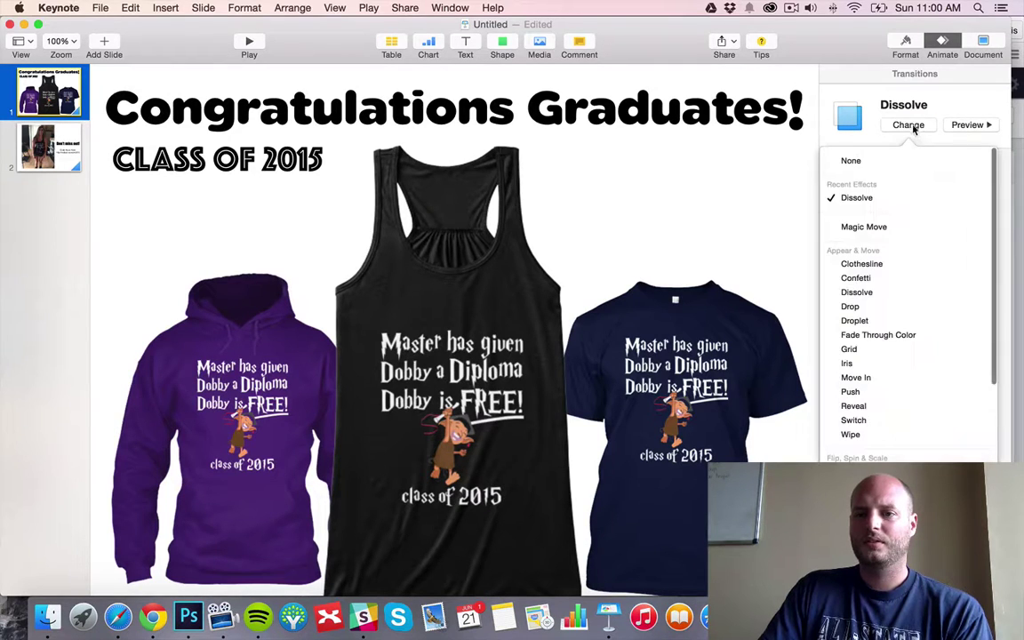
click(852, 159)
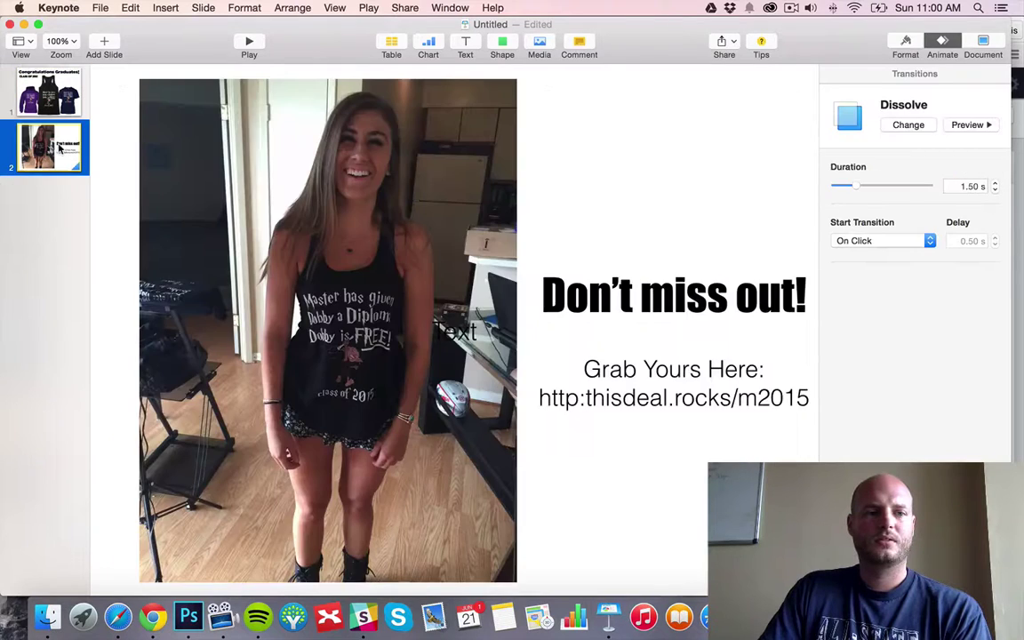
click(54, 134)
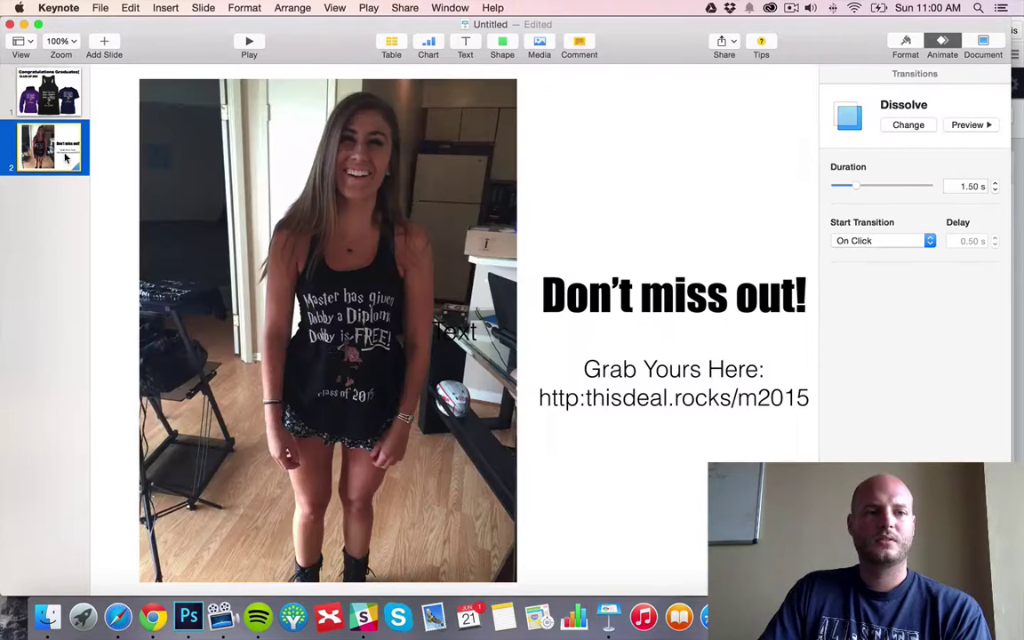
click(897, 126)
click(853, 163)
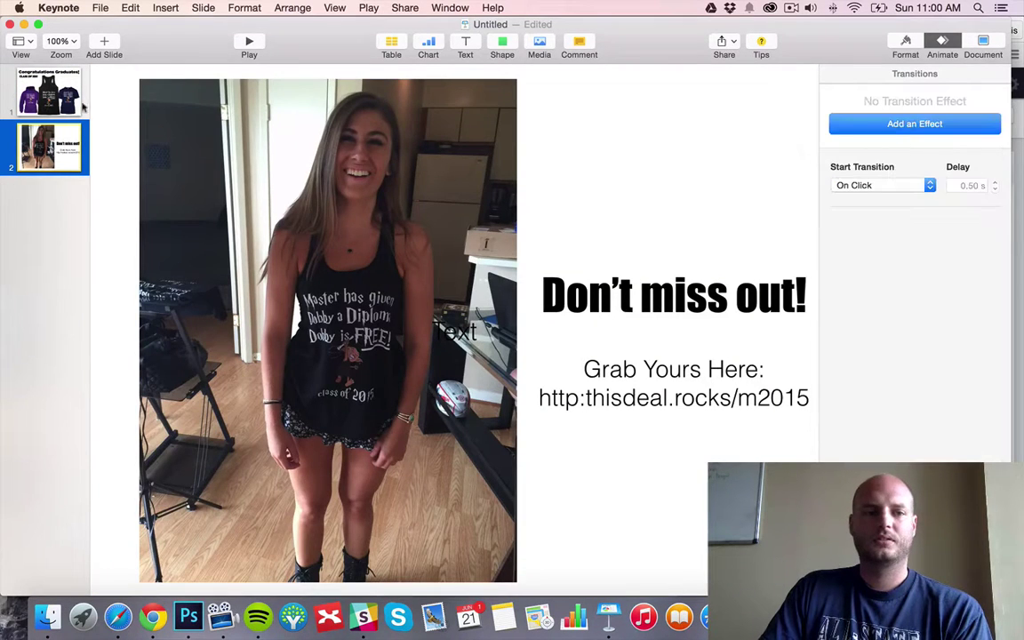
Apply the Dissolve transition to the garment lineup slide only.
click(53, 96)
click(903, 125)
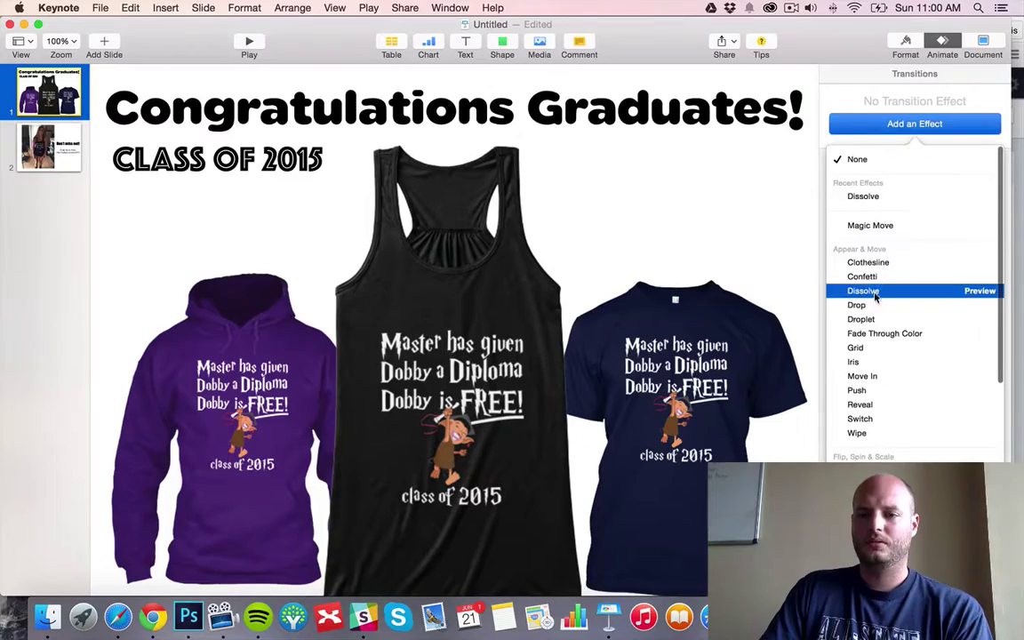
click(866, 290)
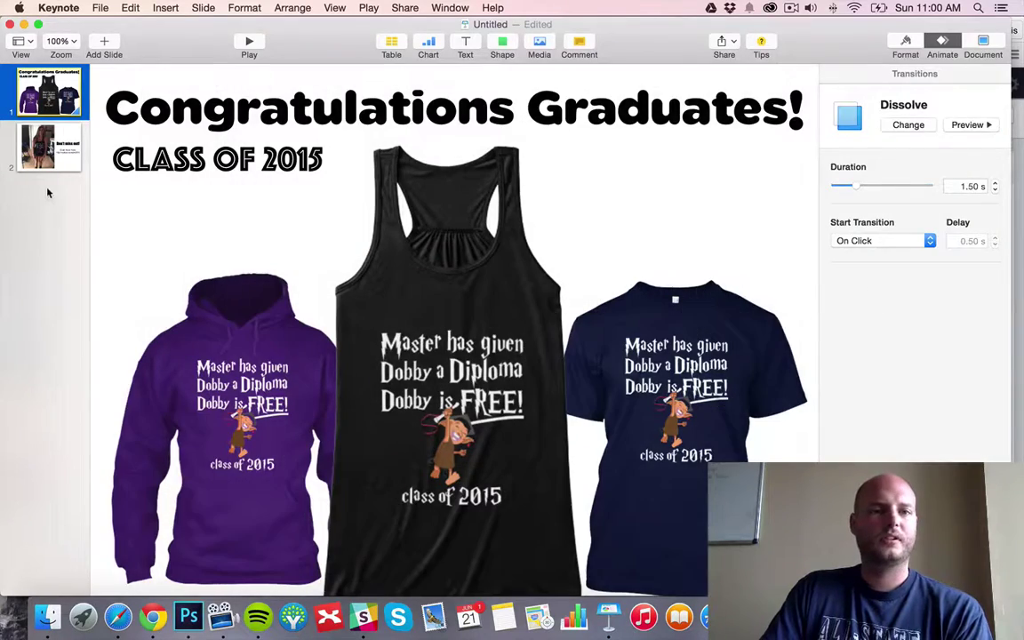
Play the slideshow from the garment slide through the model photo slide, then exit the presentation.
click(249, 43)
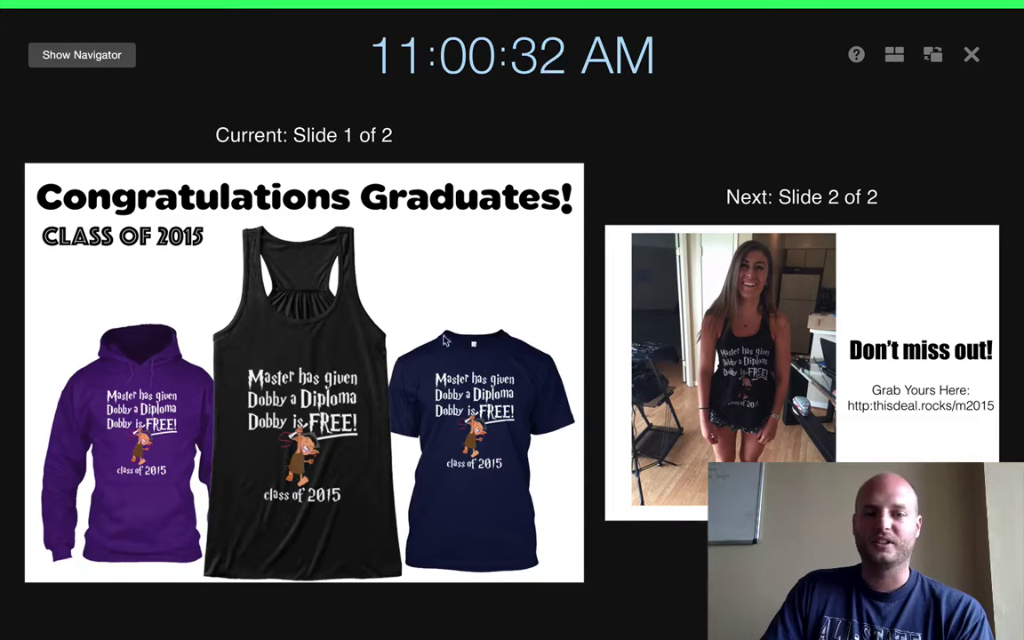
key(Right)
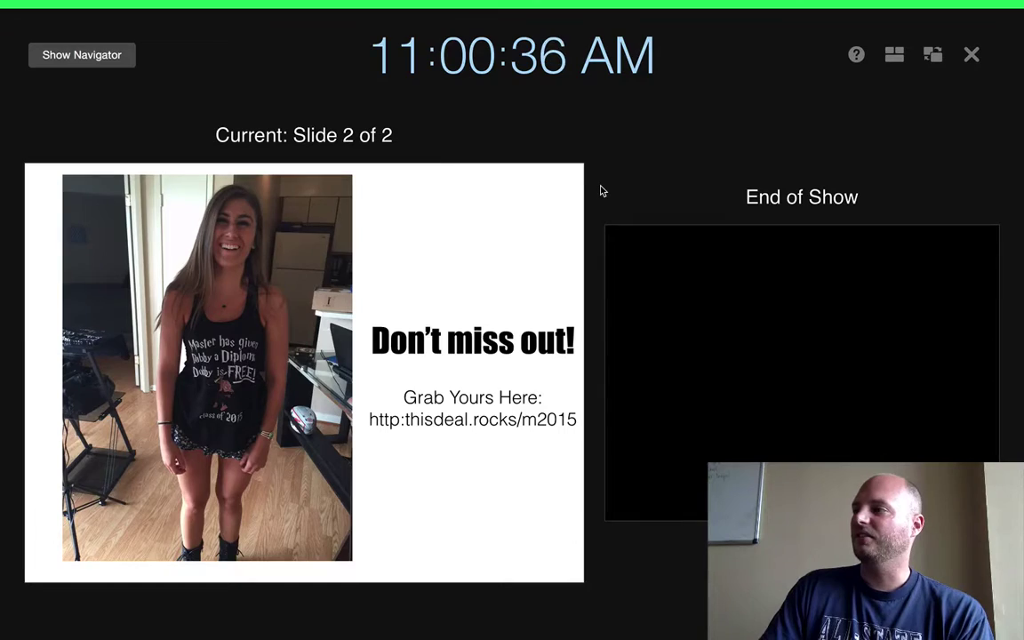
key(Escape)
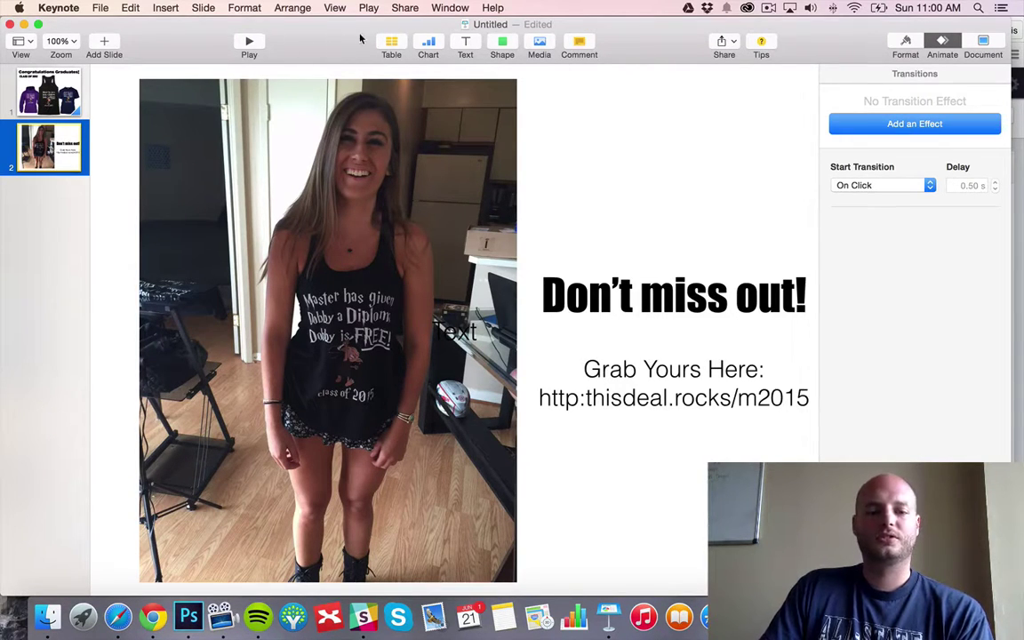
Switch to ScreenFlow and check the Master Has Given Me A Diploma product page in Safari before returning.
click(222, 616)
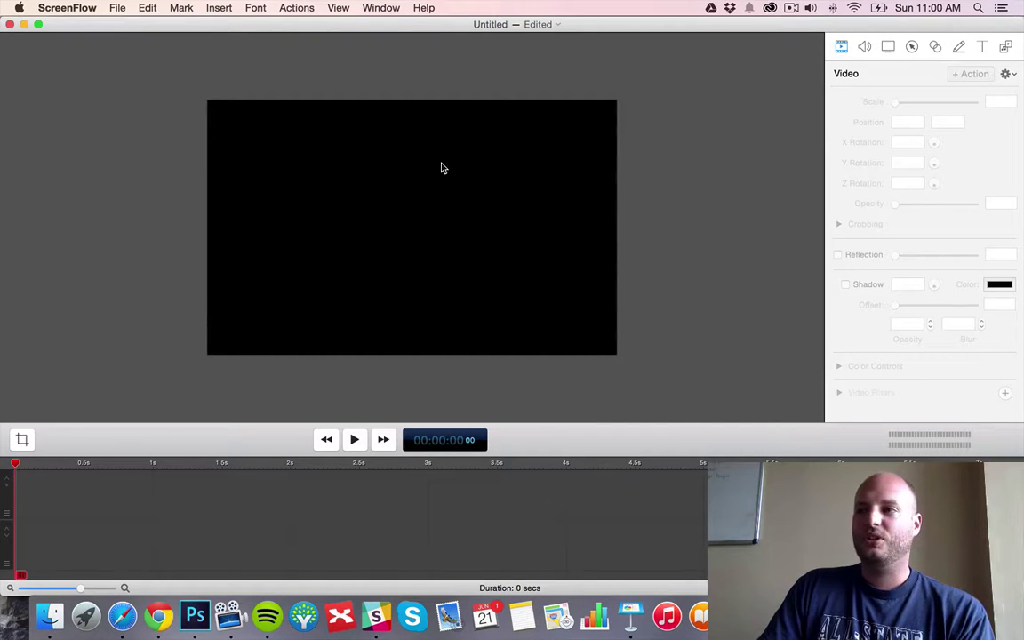
click(122, 616)
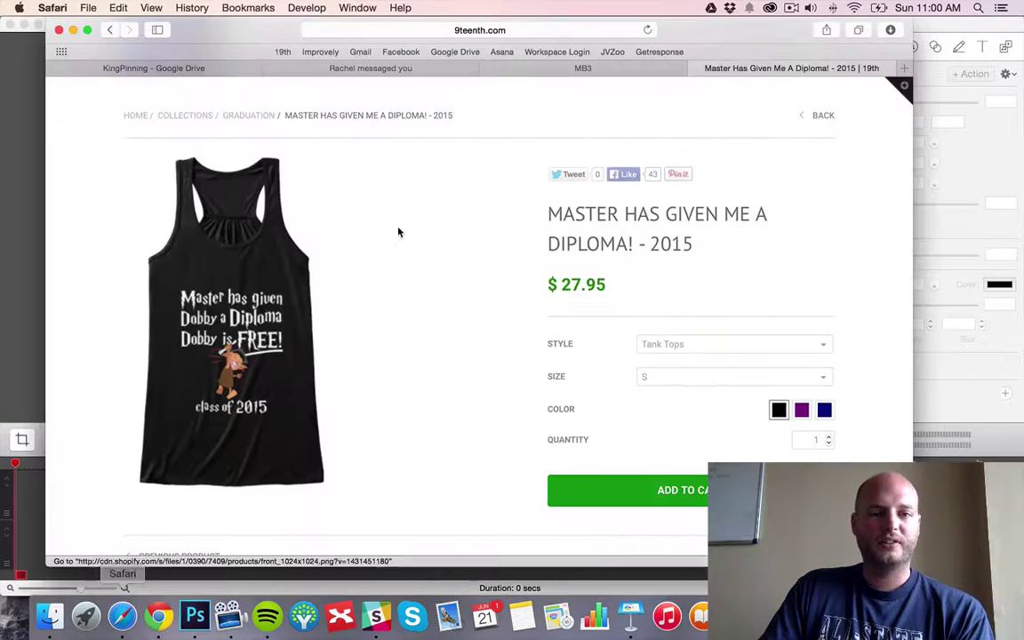
click(16, 127)
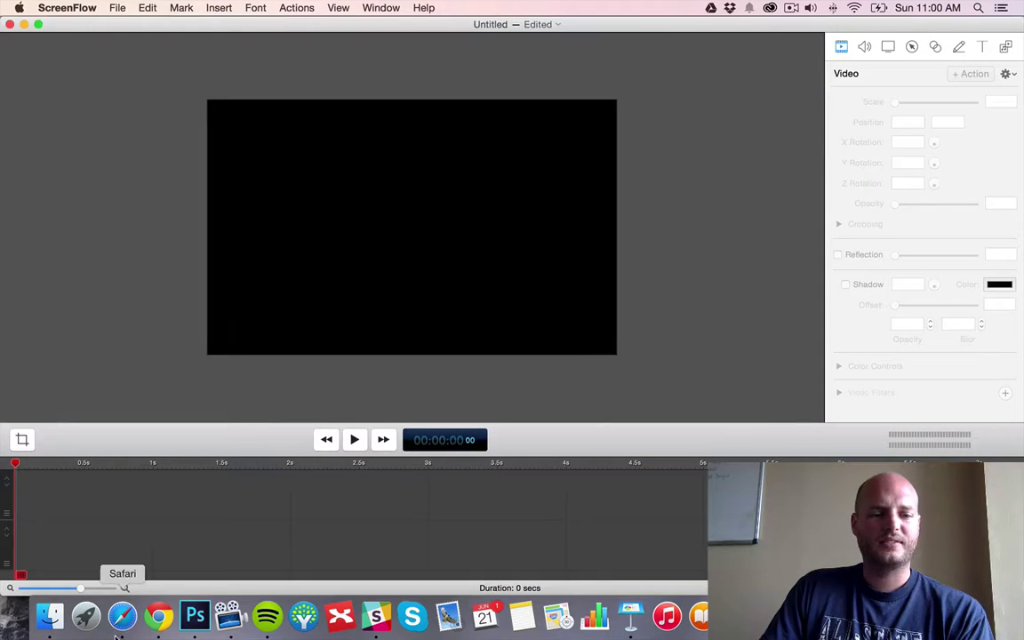
click(123, 616)
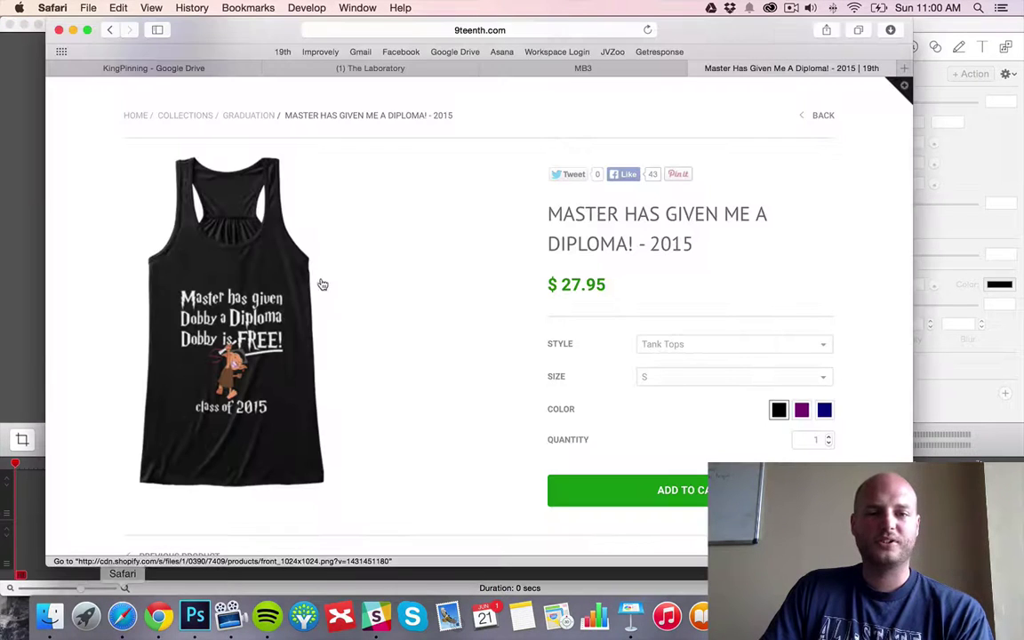
click(20, 139)
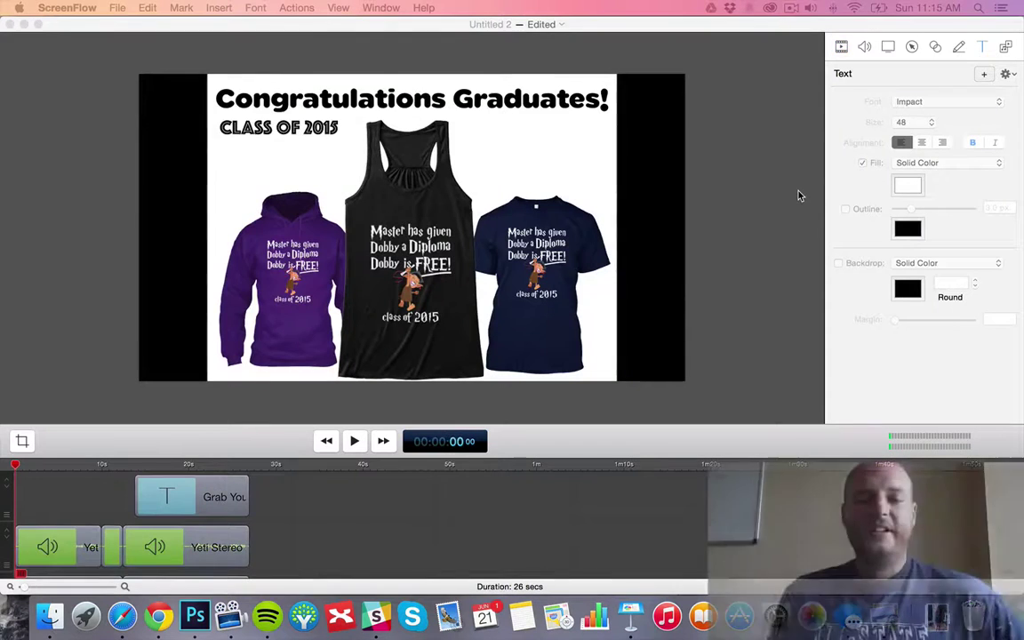
Export the finished ScreenFlow video to the Desktop as dobbyretargetingvid1.
click(84, 221)
key(End)
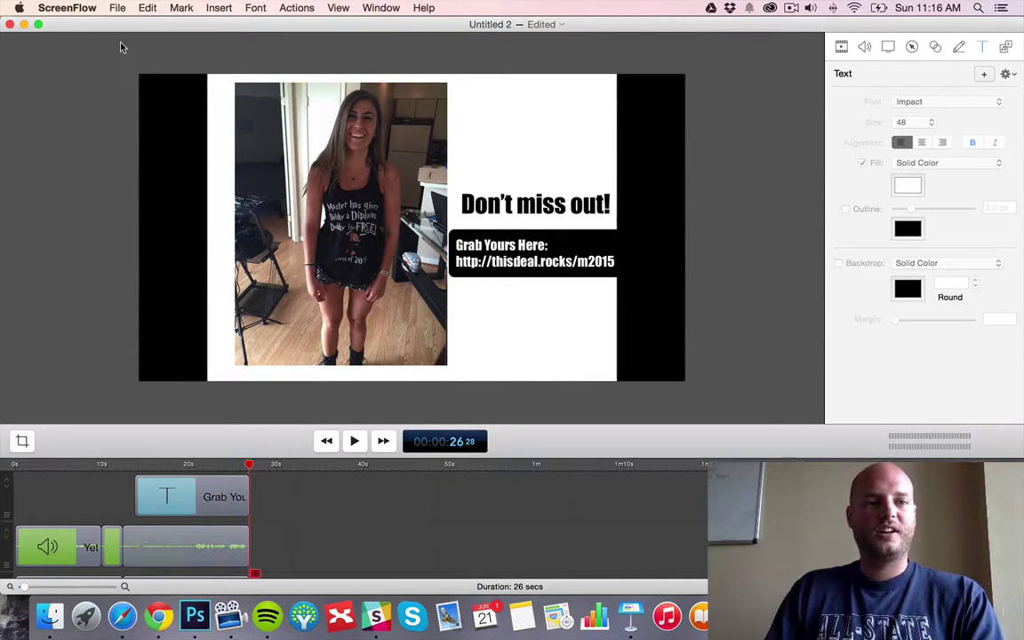
click(117, 9)
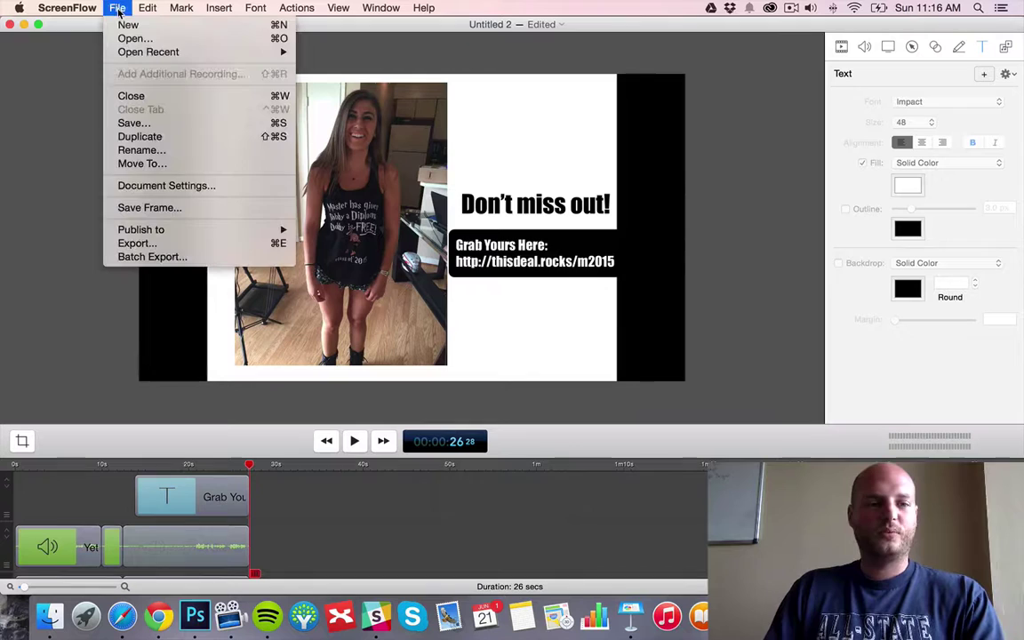
click(133, 239)
key(Return)
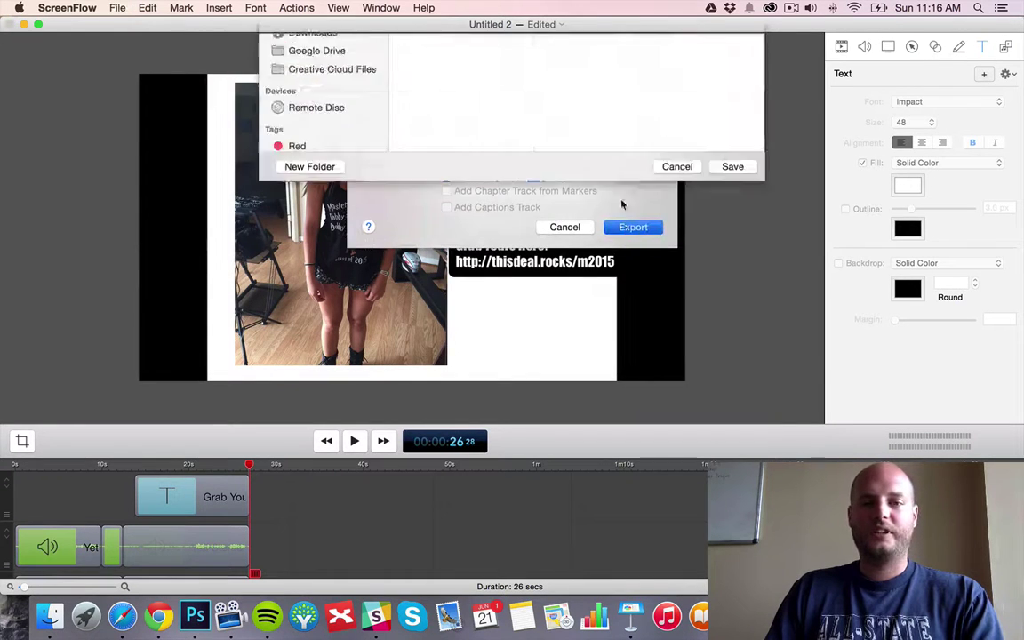
text(dob)
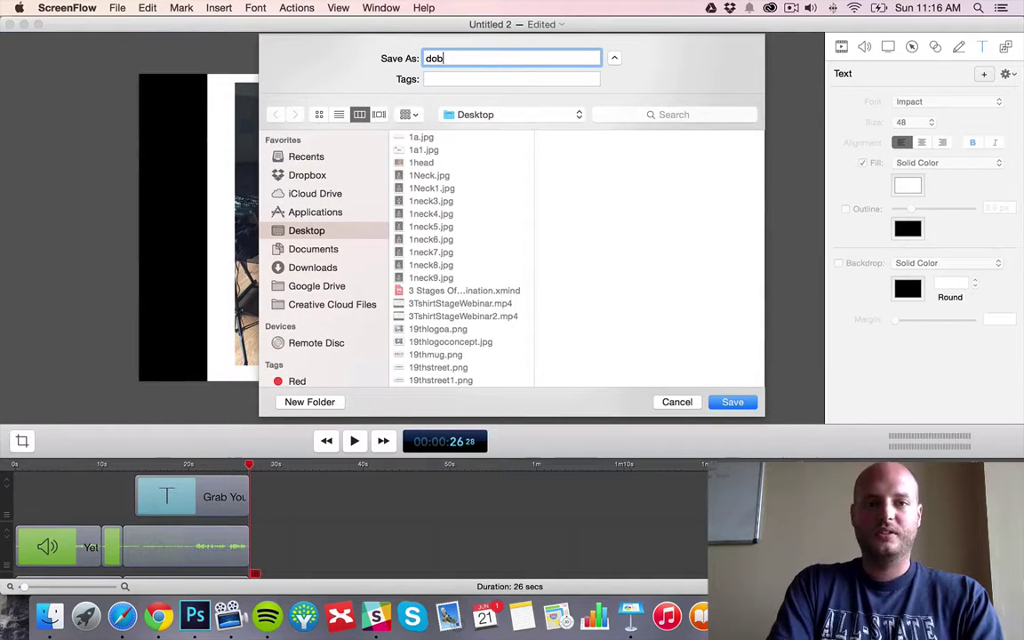
text(byretard)
text(eting)
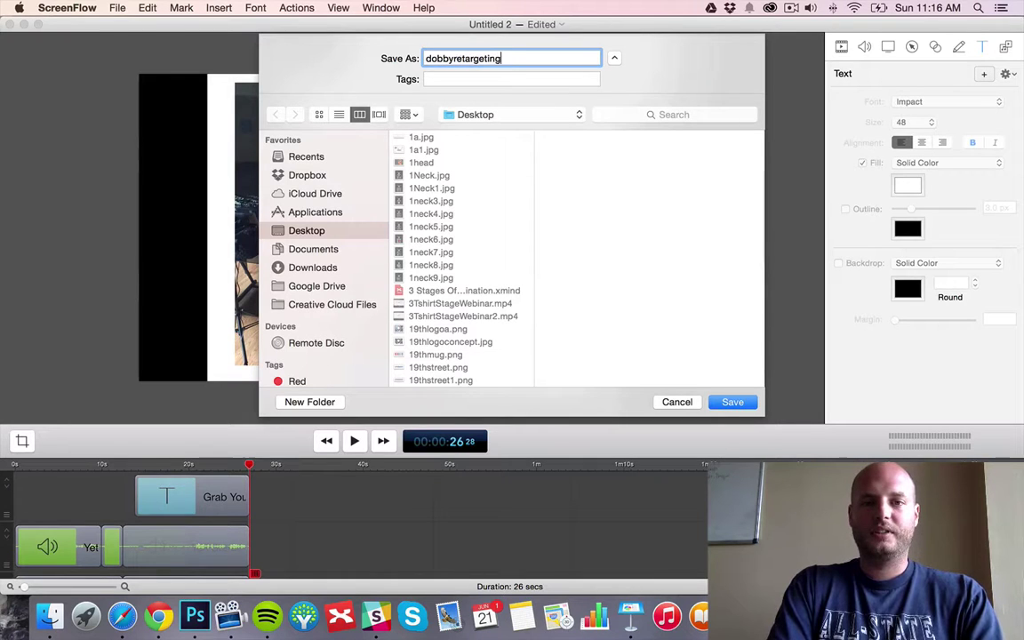
text(vid1)
click(732, 402)
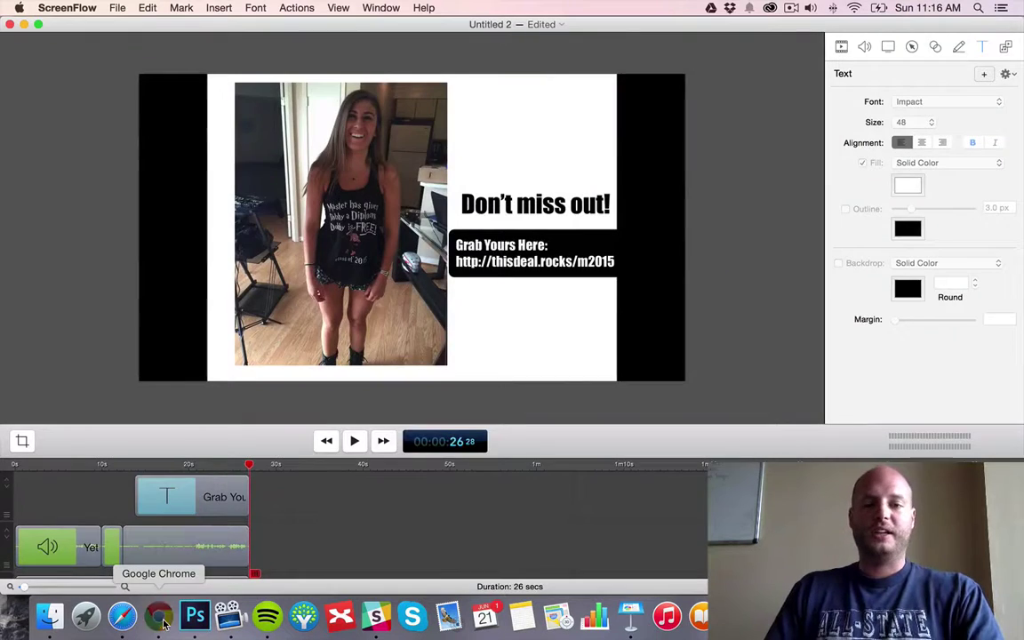
Switch to Power Editor in Chrome and start creating a new ad.
click(159, 617)
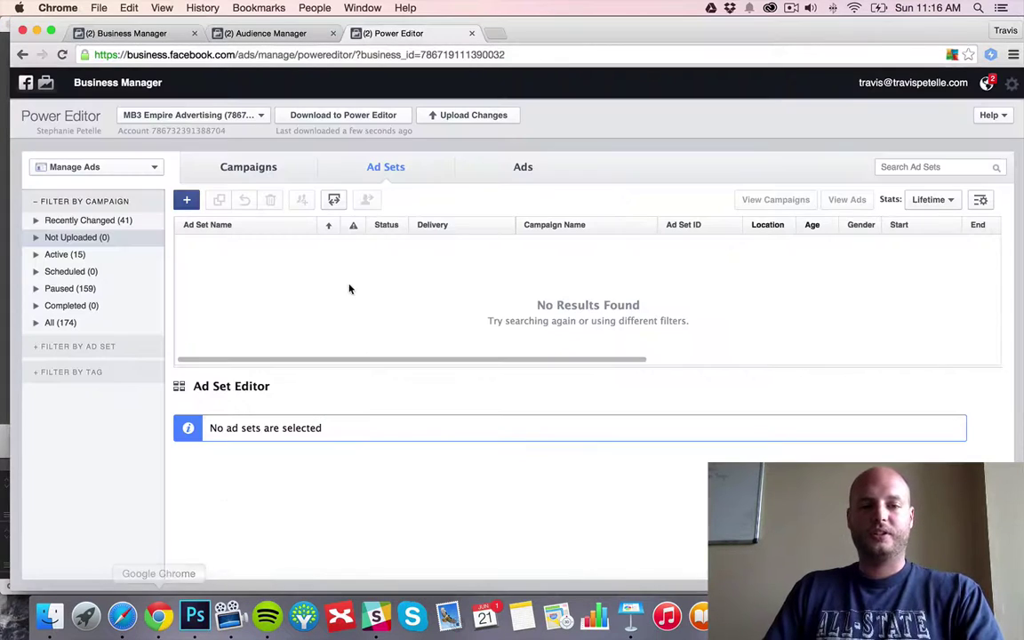
click(523, 167)
click(186, 199)
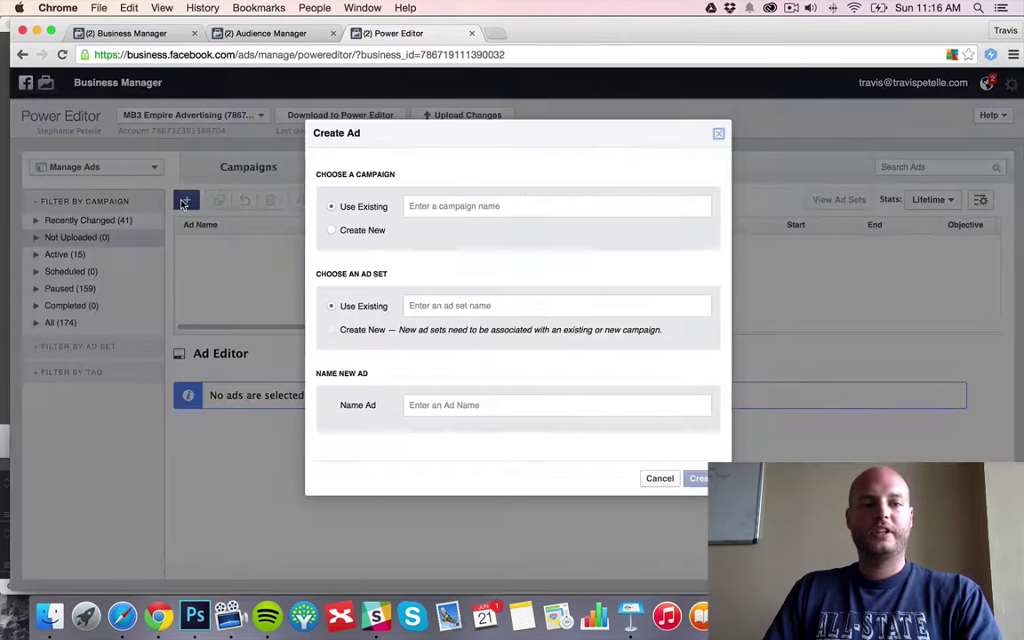
Create a new campaign named Dobby Grad 2015 - WC 2 with the Website Conversions objective.
click(351, 231)
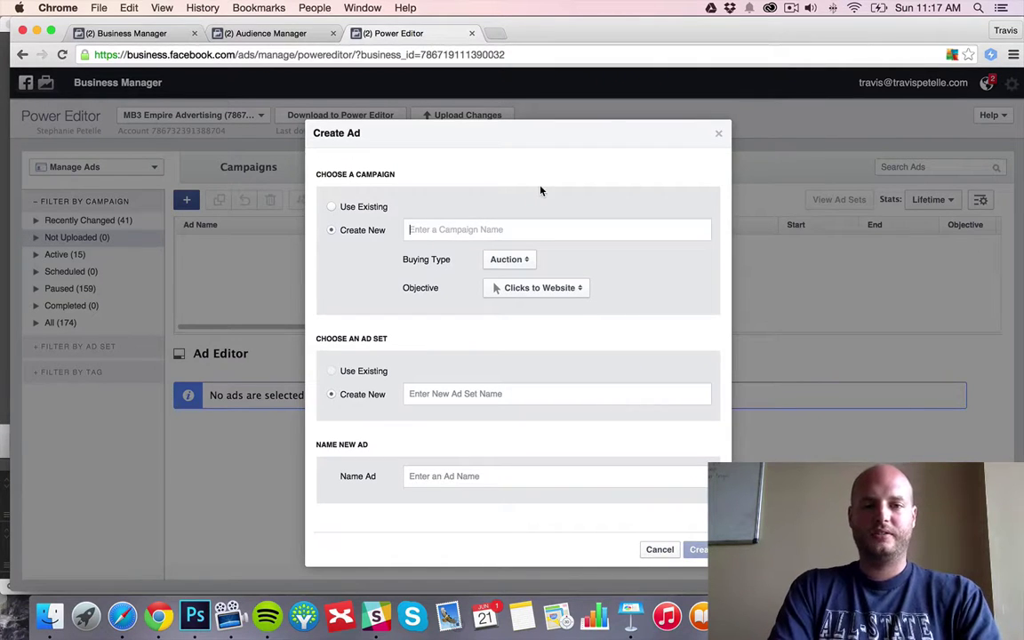
text(Master)
key(BackSpace)
key(BackSpace)
key(BackSpace)
key(BackSpace)
key(BackSpace)
key(BackSpace)
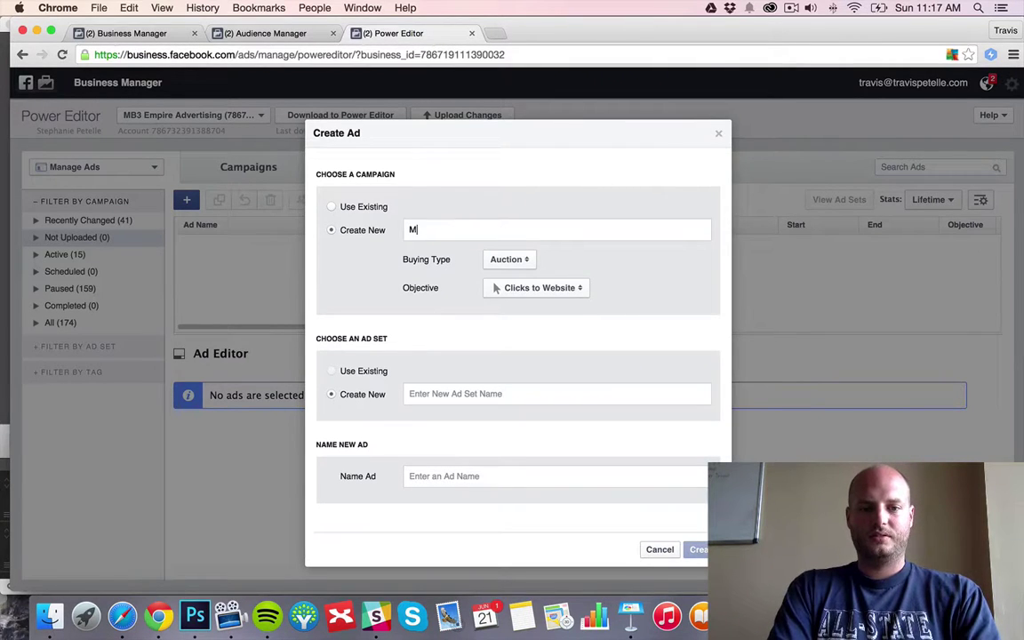
text(Dobby Grad )
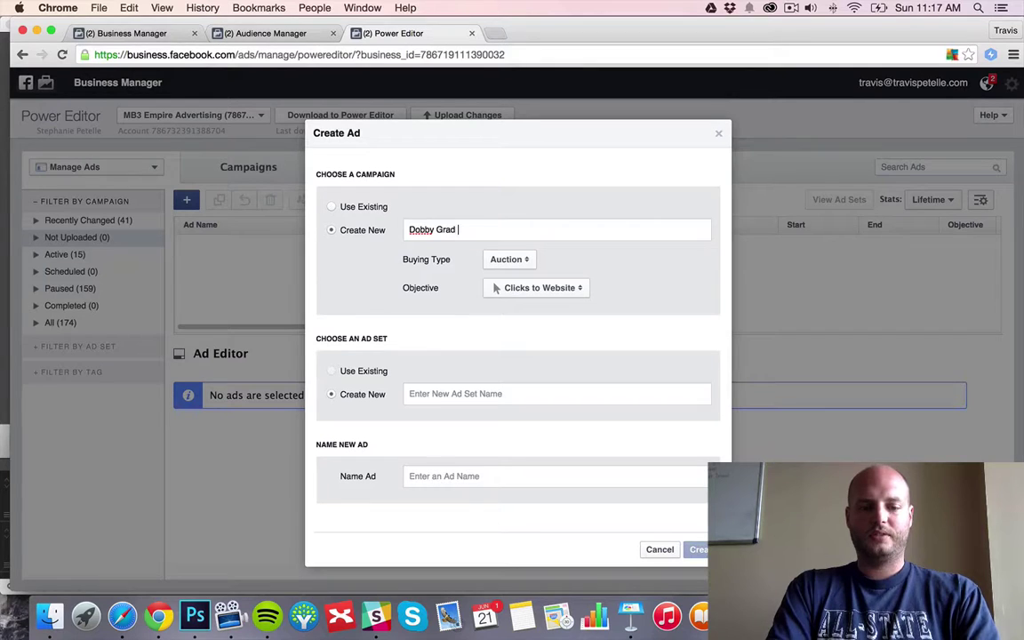
text(2015 - WC )
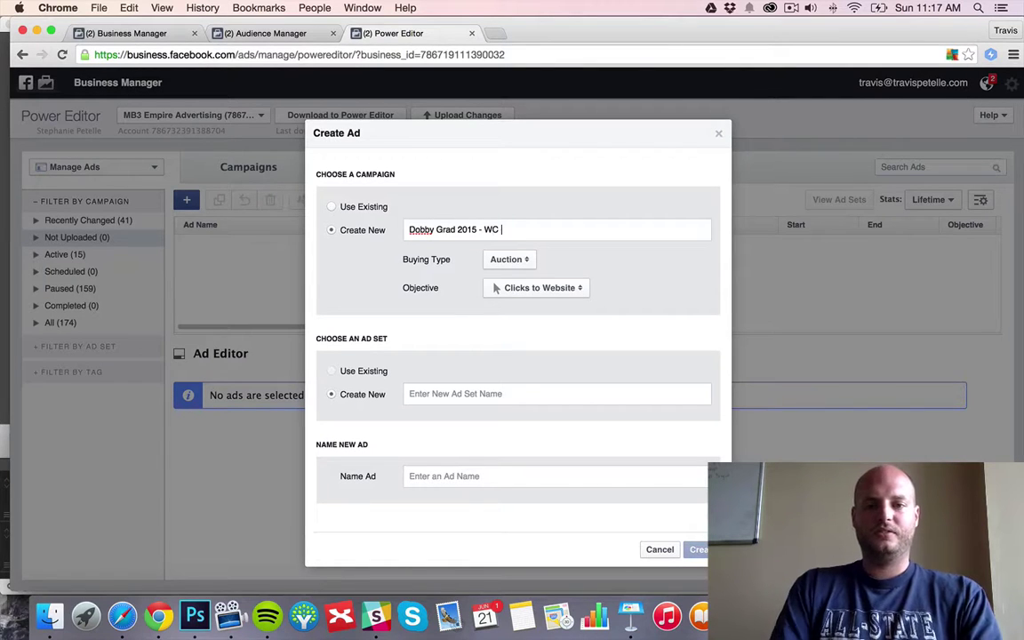
text(2)
click(531, 290)
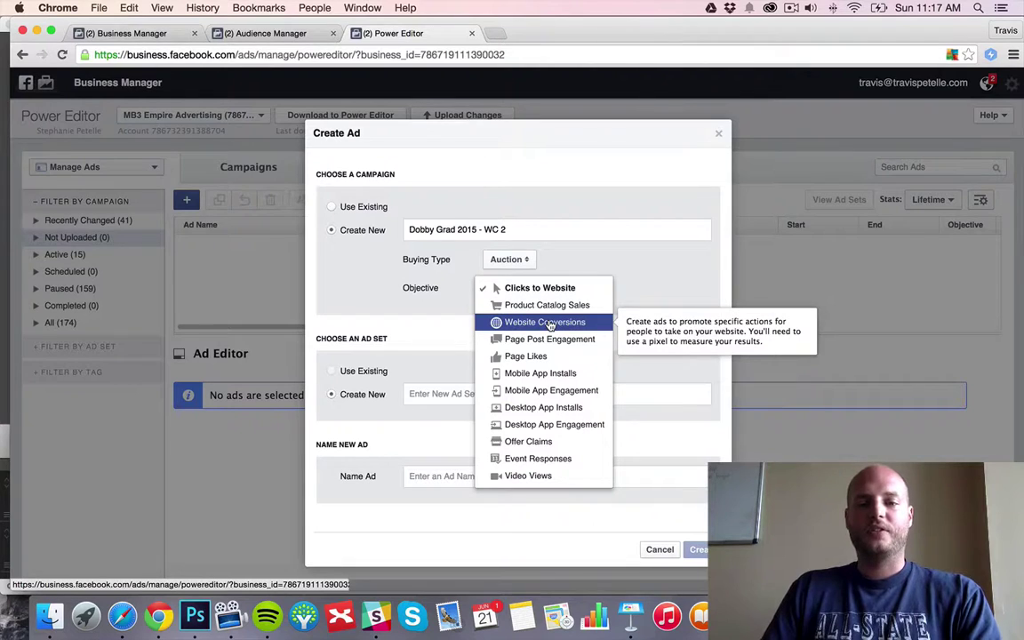
click(550, 326)
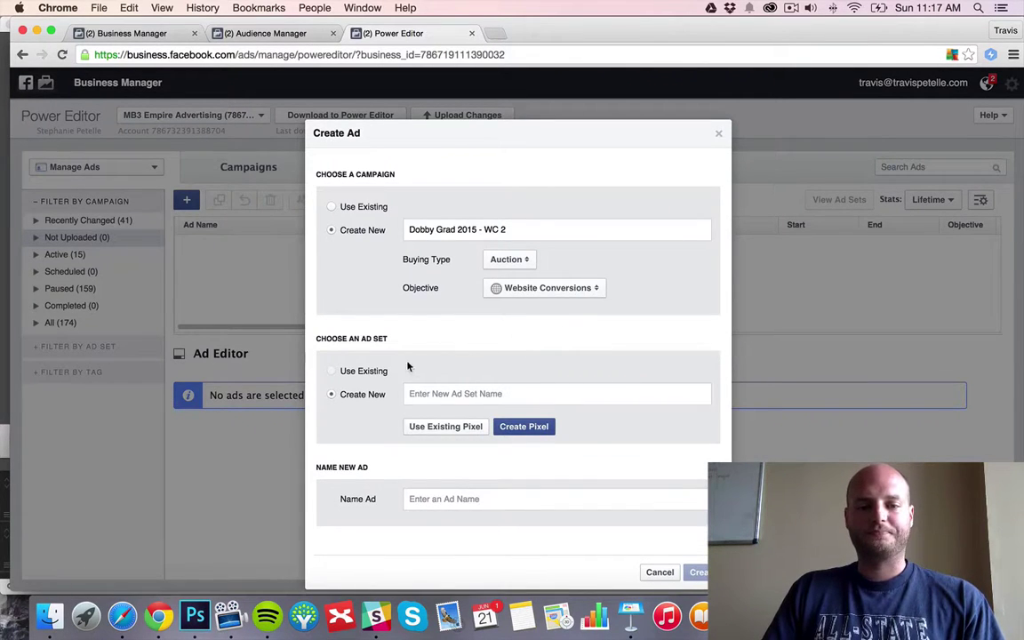
Name the new ad set US - W - 18-24 - Video Retargeting - Harry Potter - Mobile and assign the existing Twin Turtle Tees pixel.
click(419, 392)
text(U)
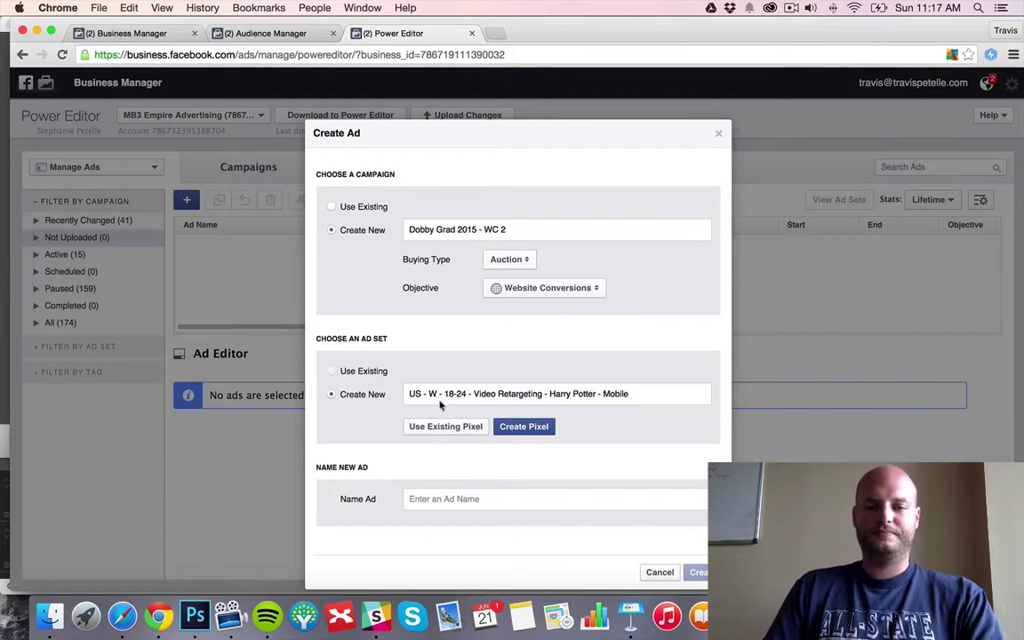
click(457, 428)
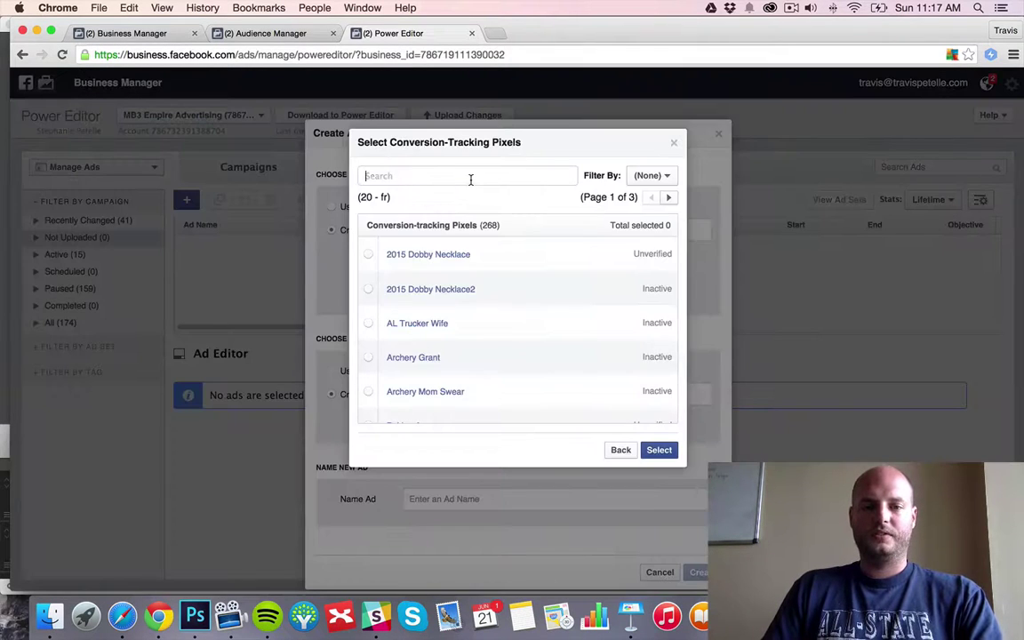
text(tw)
click(423, 233)
click(659, 433)
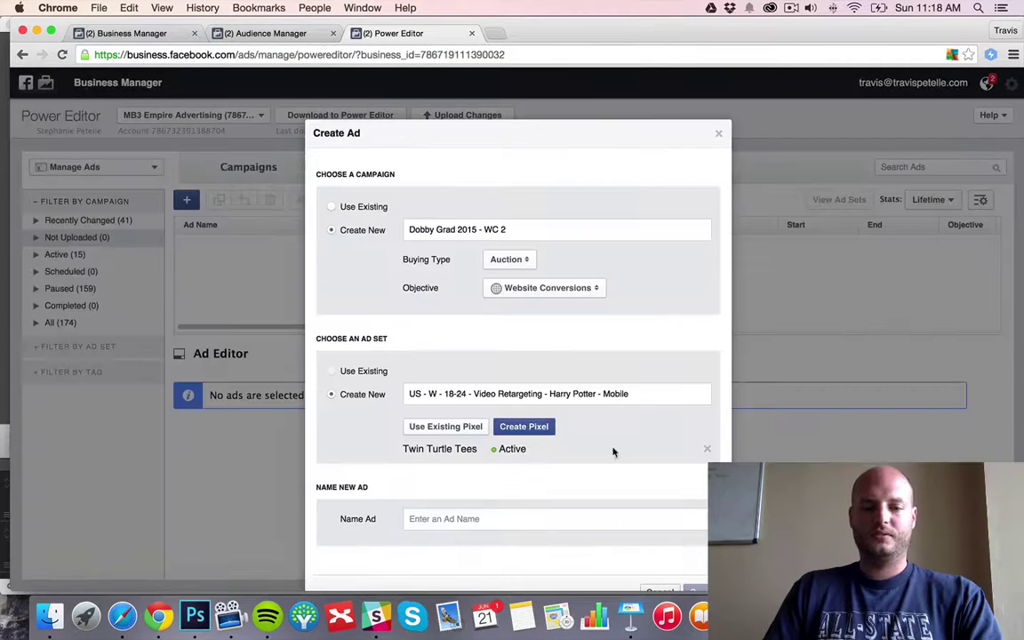
Name the new ad video1 and create it with its campaign and ad set.
click(416, 518)
text(video1)
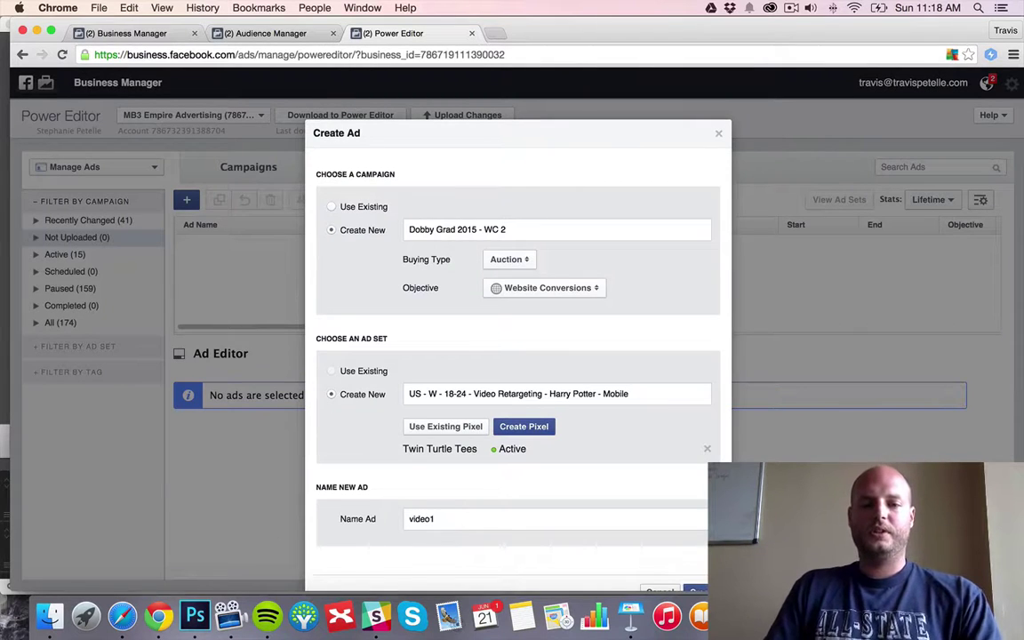
scroll(582, 429, down, 2)
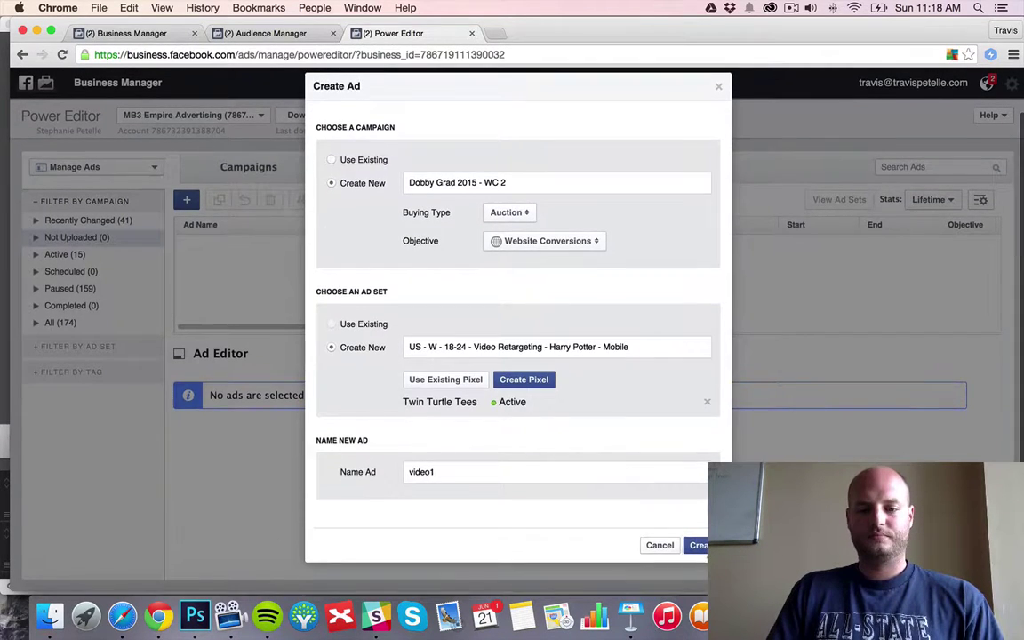
key(Return)
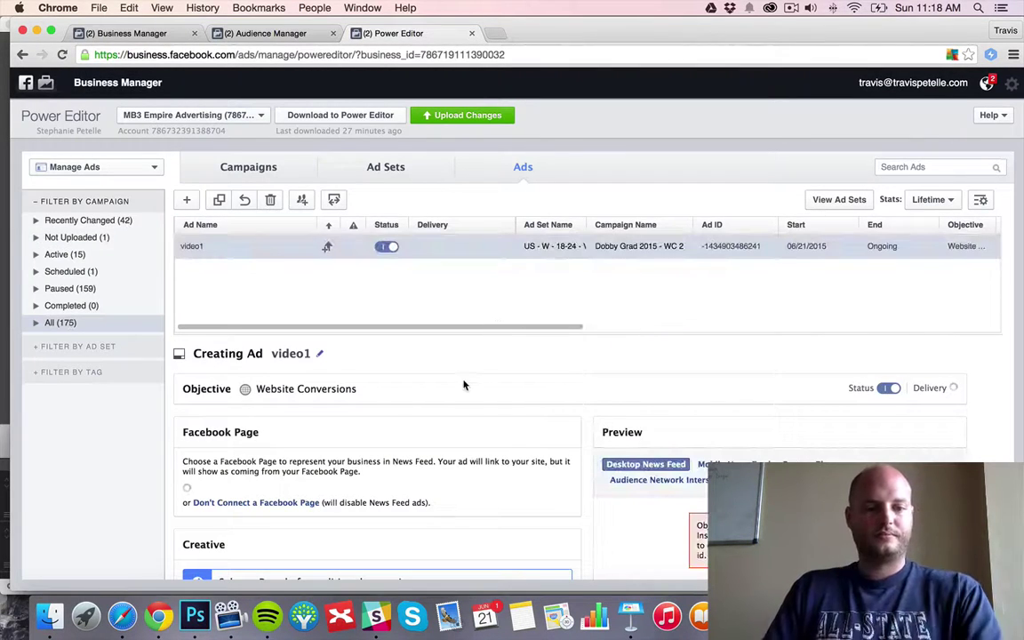
Choose Talk Nerdy To Me as the Facebook Page representing the video1 ad.
scroll(533, 355, down, 1)
scroll(533, 356, down, 3)
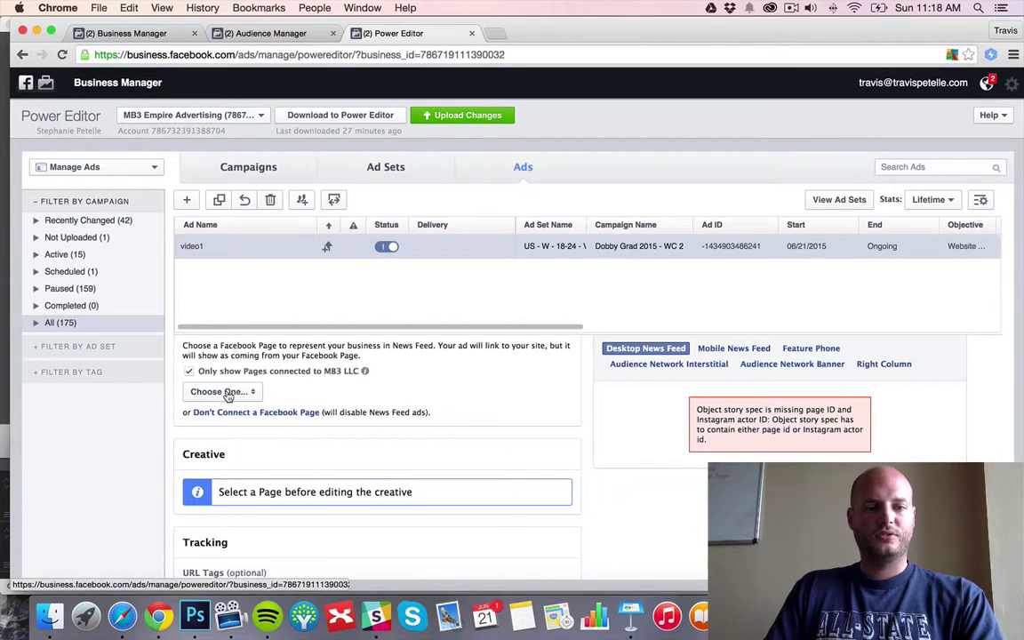
scroll(413, 371, up, 3)
scroll(414, 370, down, 3)
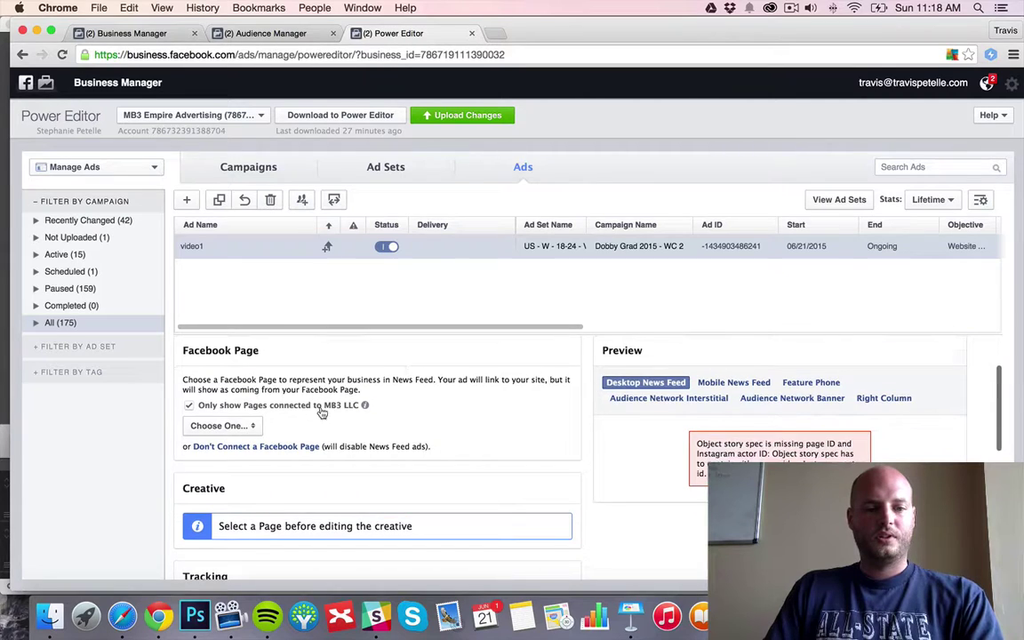
click(230, 408)
scroll(263, 436, down, 10)
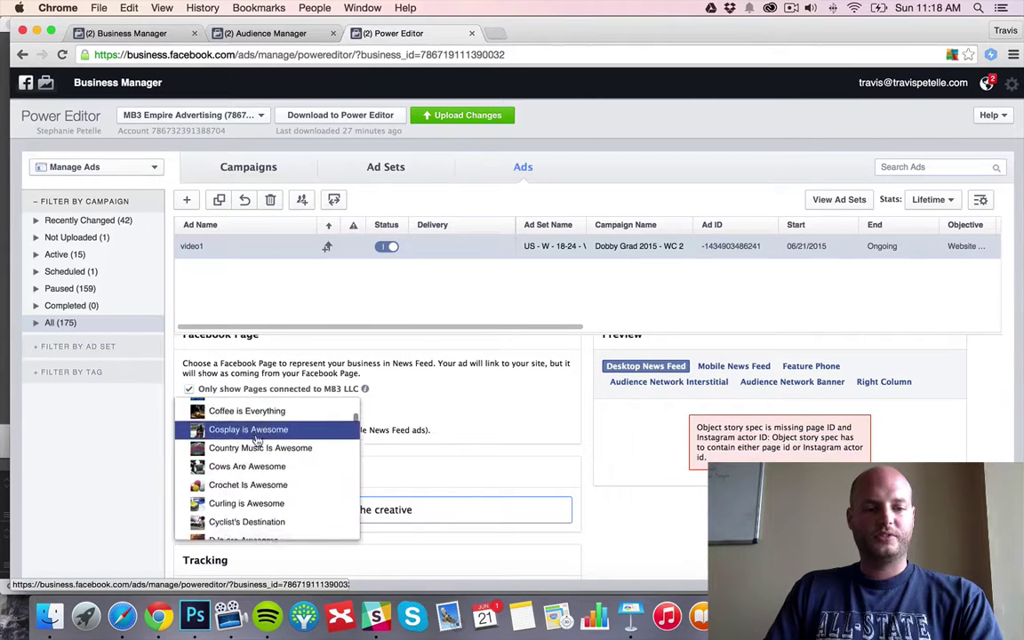
scroll(263, 437, down, 12)
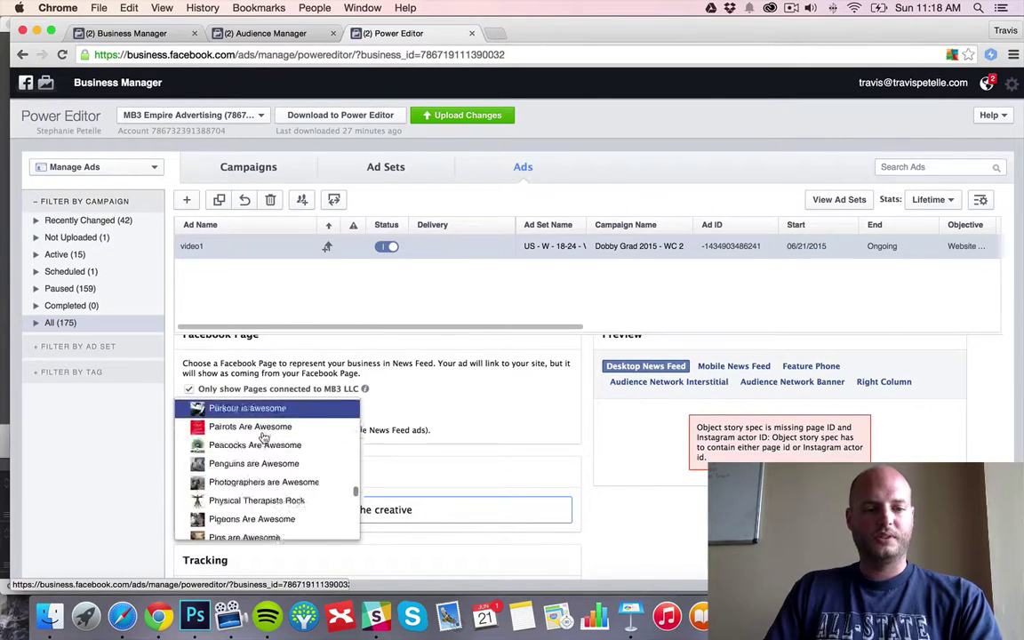
scroll(263, 438, down, 12)
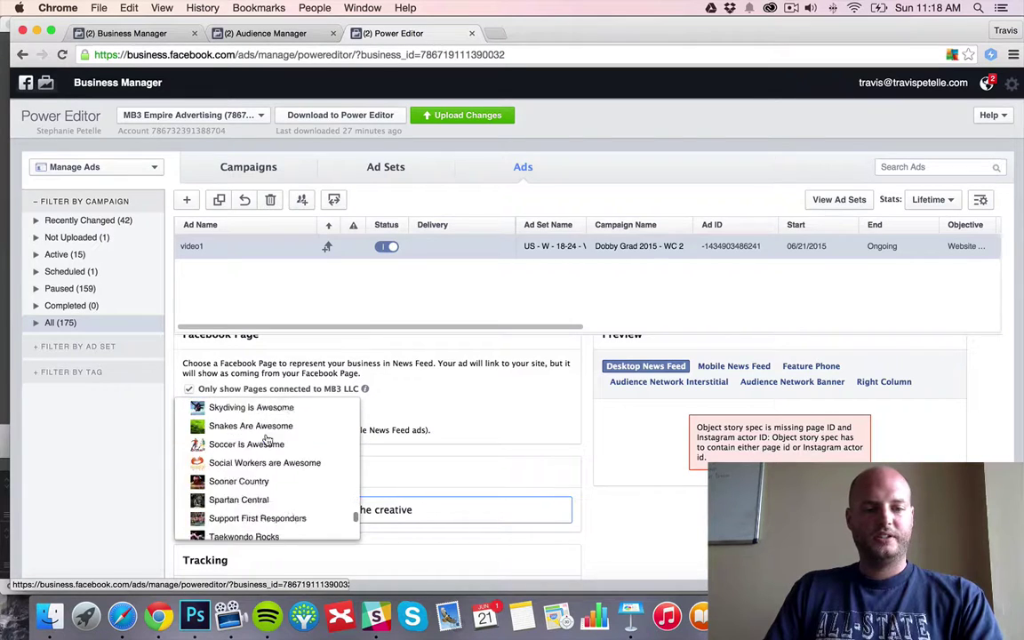
scroll(267, 439, up, 3)
click(266, 437)
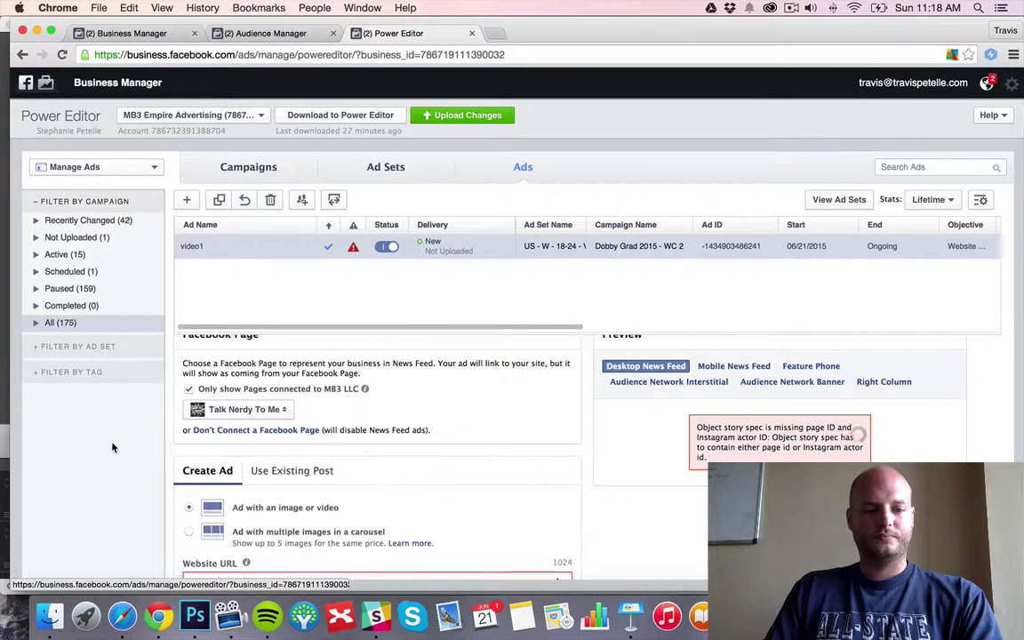
scroll(138, 447, down, 5)
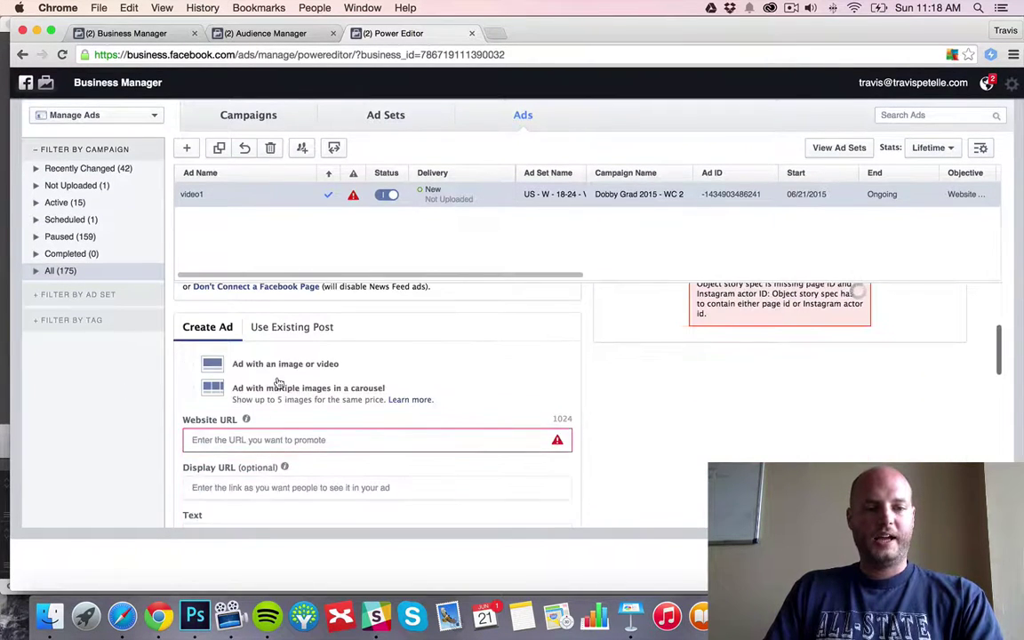
click(275, 440)
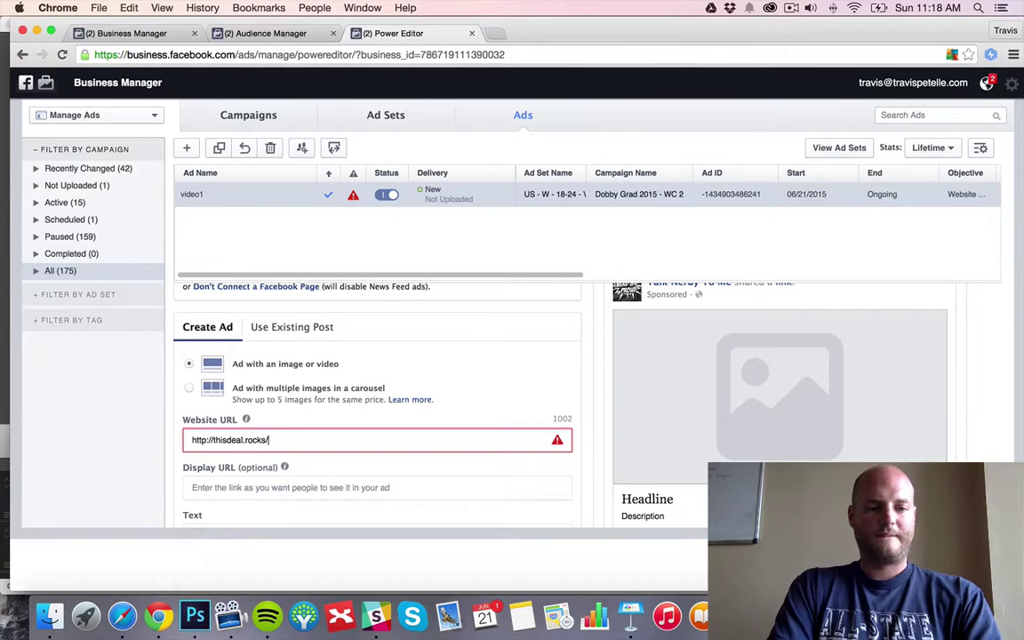
text(http://thisdeal.rocks/m2015)
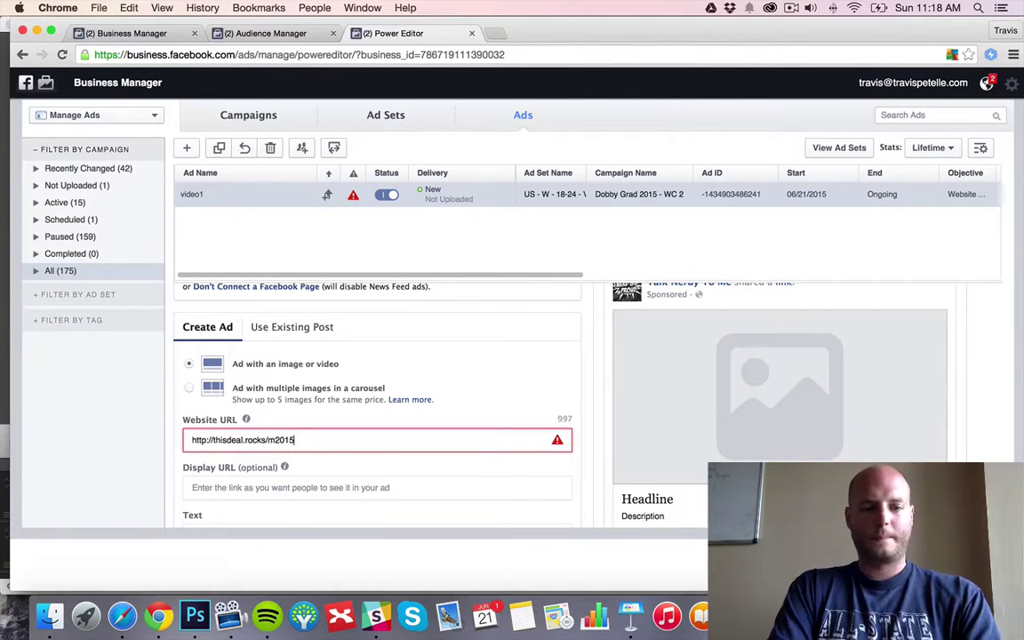
click(236, 489)
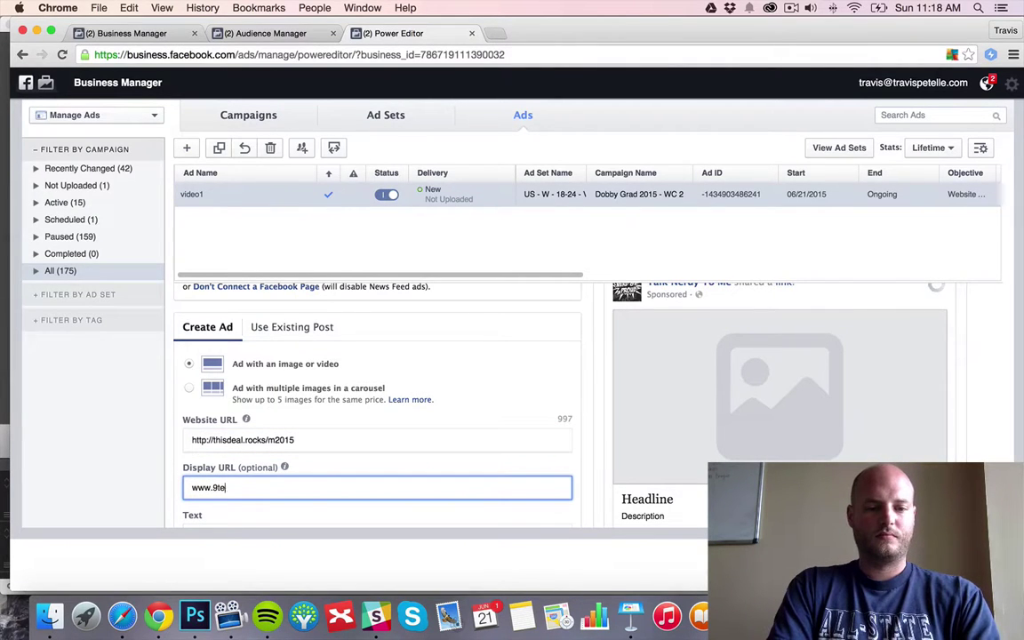
text(www.9teenth.com)
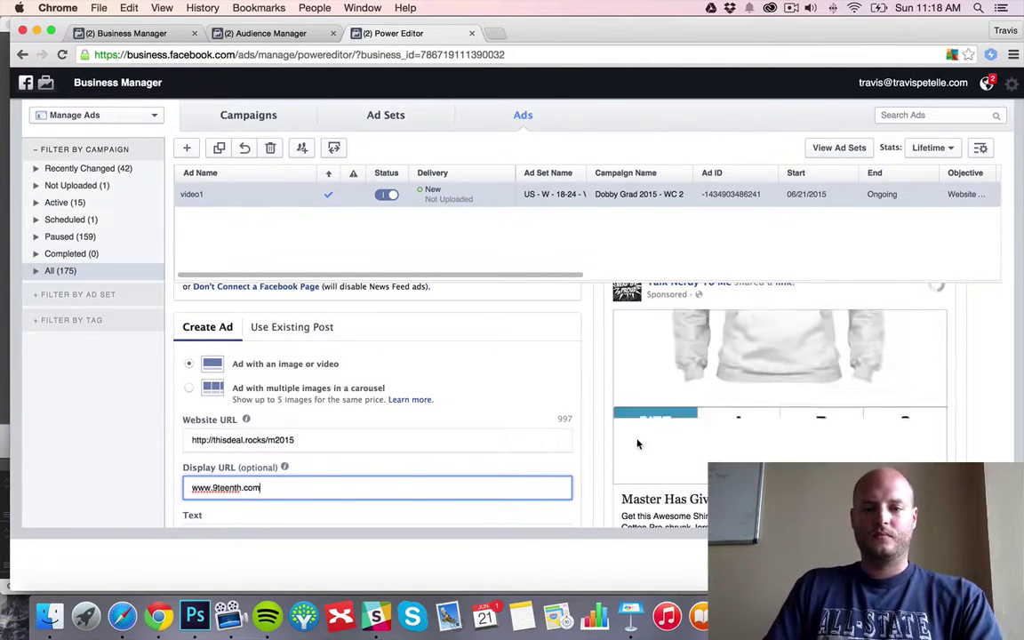
scroll(631, 439, down, 2)
scroll(630, 437, down, 2)
click(276, 370)
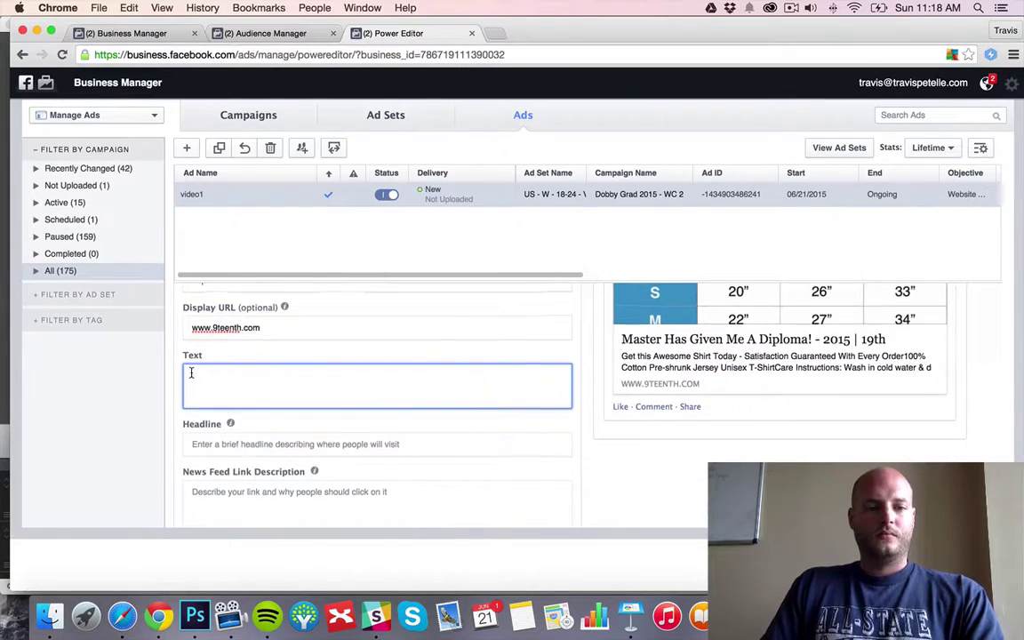
scroll(167, 377, up, 2)
scroll(167, 377, up, 2)
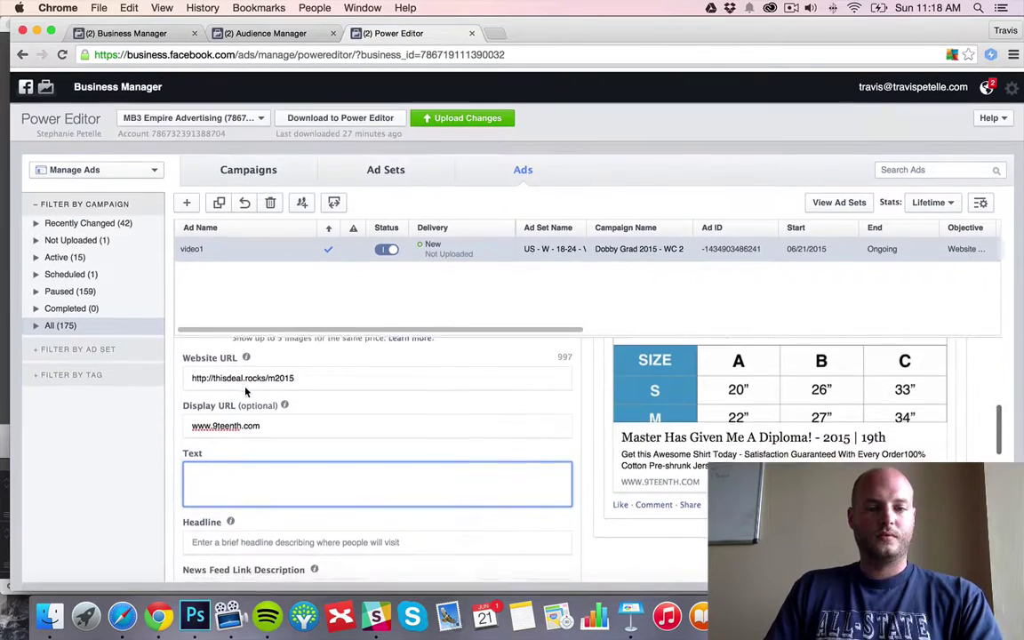
scroll(249, 394, up, 5)
scroll(250, 394, down, 6)
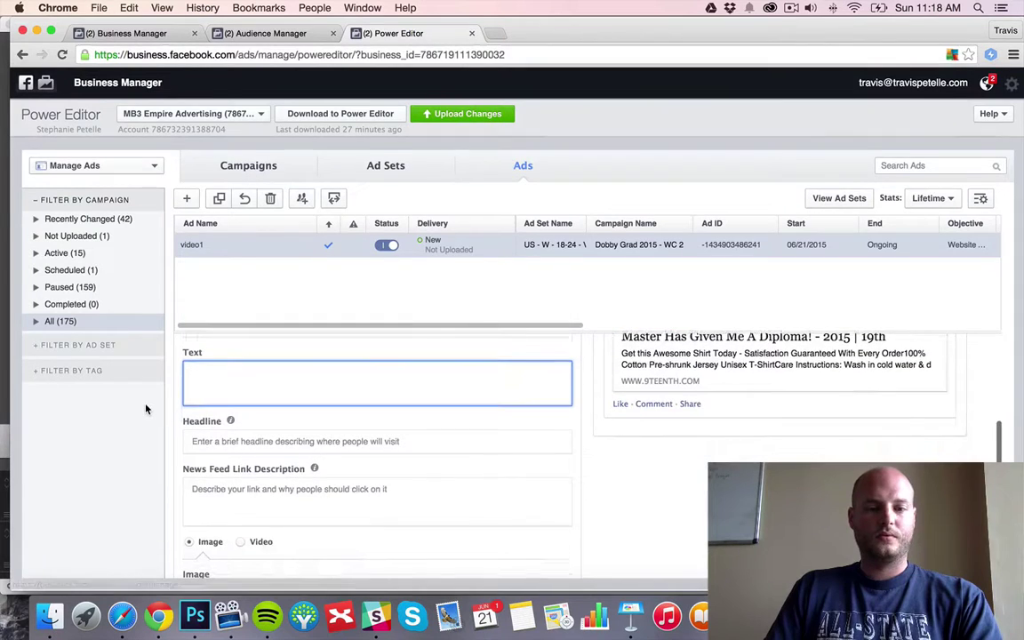
scroll(147, 407, up, 1)
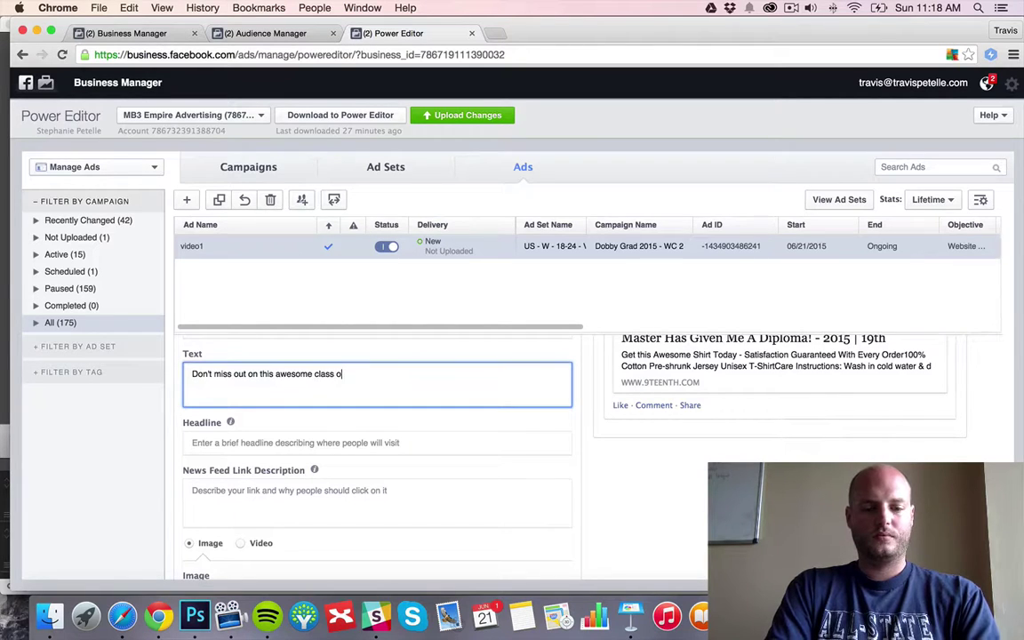
text(shirt and tank top!)
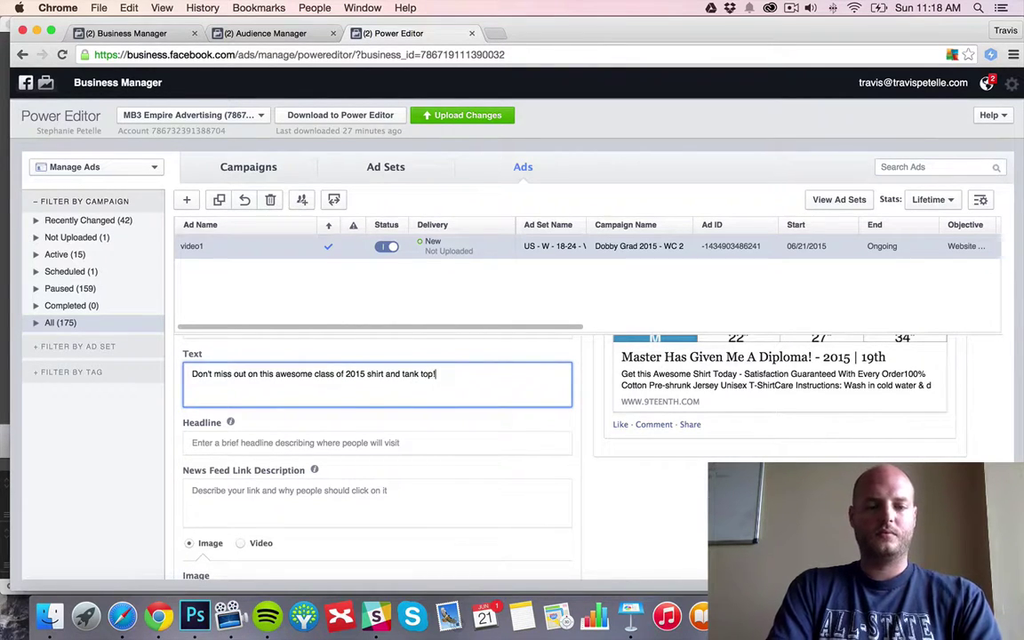
text(et yoru)
key(BackSpace)
key(BackSpace)
key(BackSpace)
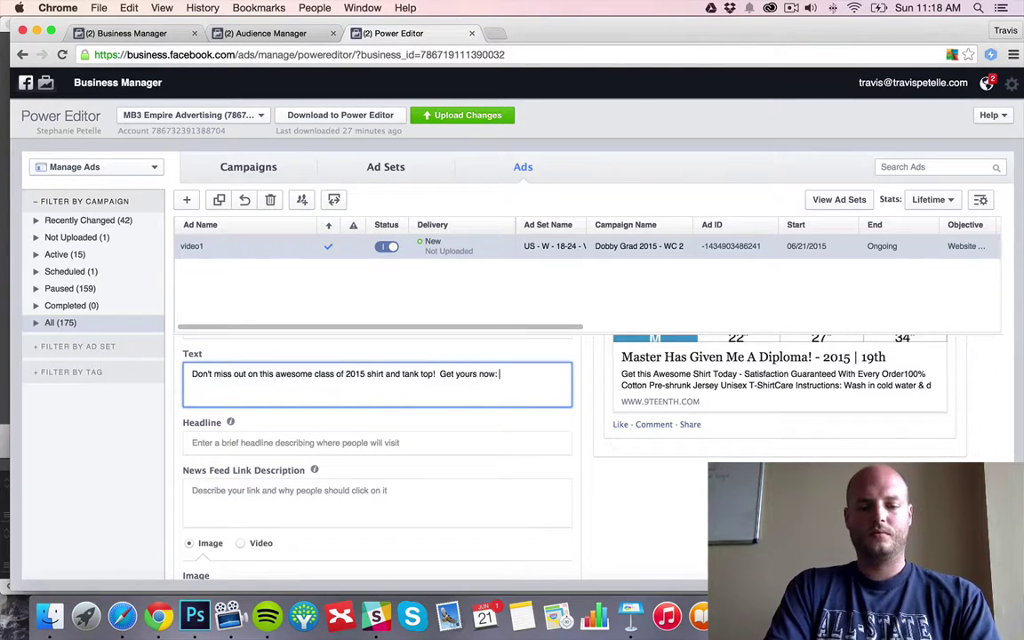
key(super+v)
key(super+z)
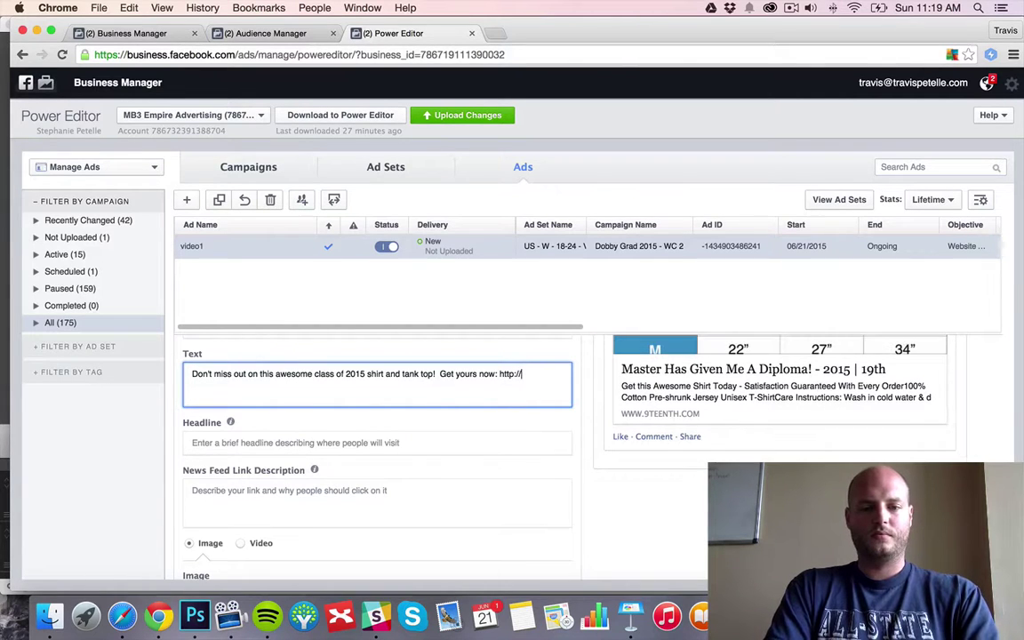
text(http://thisdeal.rocks/m2015)
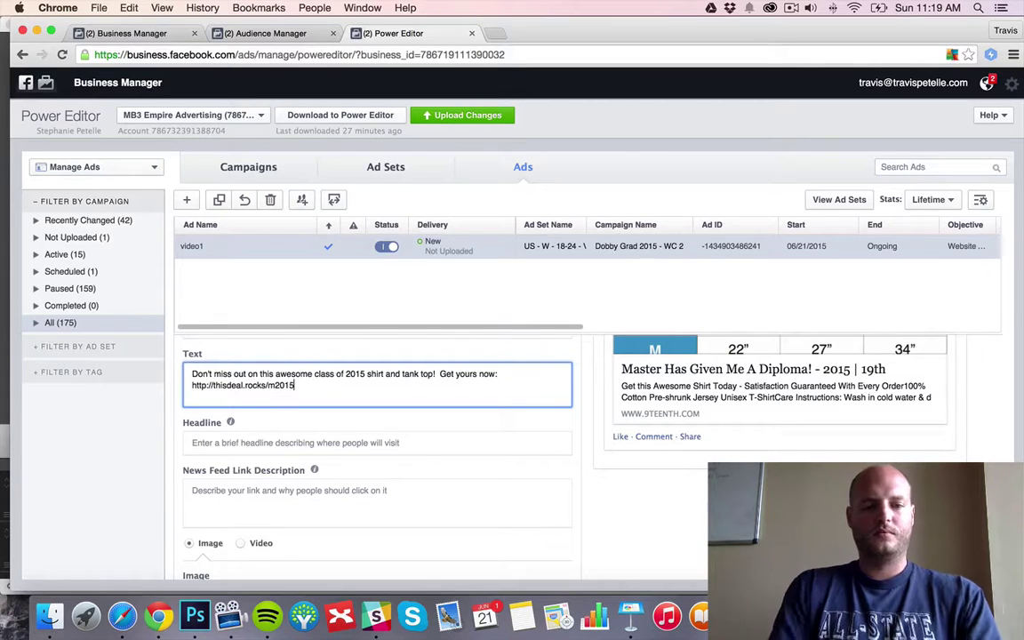
Set the ad headline to "Perfect For Any 2015 Graduate!" and review the filled-in ad fields.
click(217, 443)
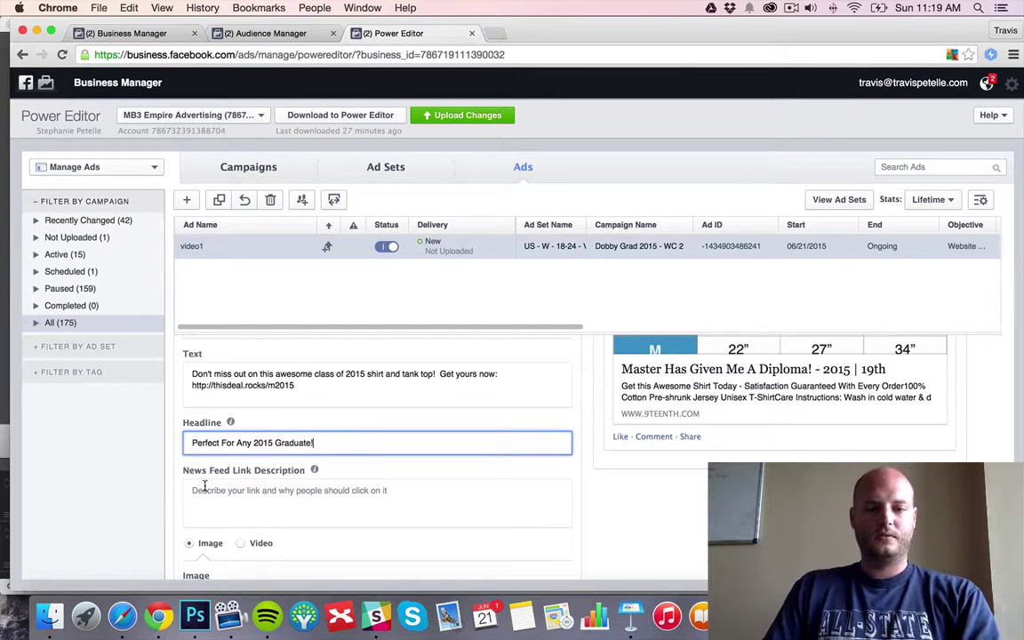
key(Tab)
scroll(533, 417, up, 5)
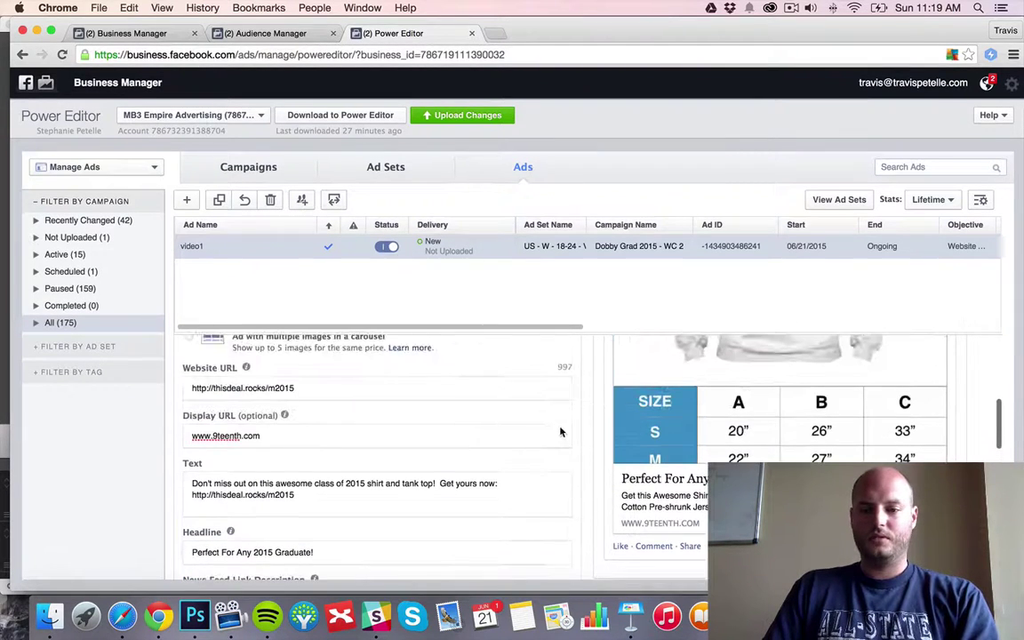
Set the ad's News Feed link description to "Not found in stores! Available only for a limited time. Click here to buy yours now!".
scroll(533, 426, down, 6)
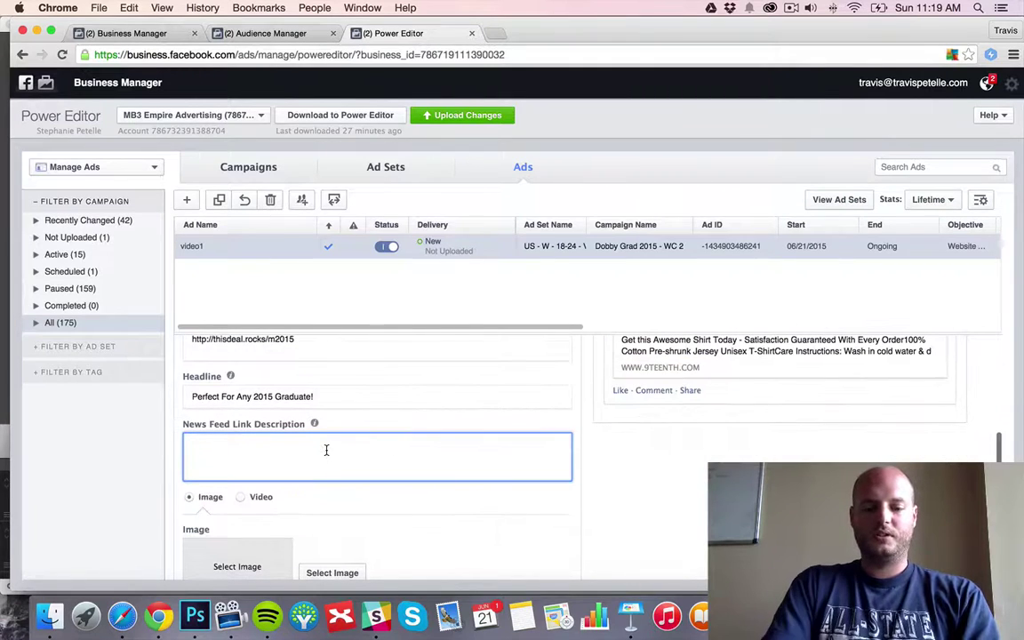
text(Not)
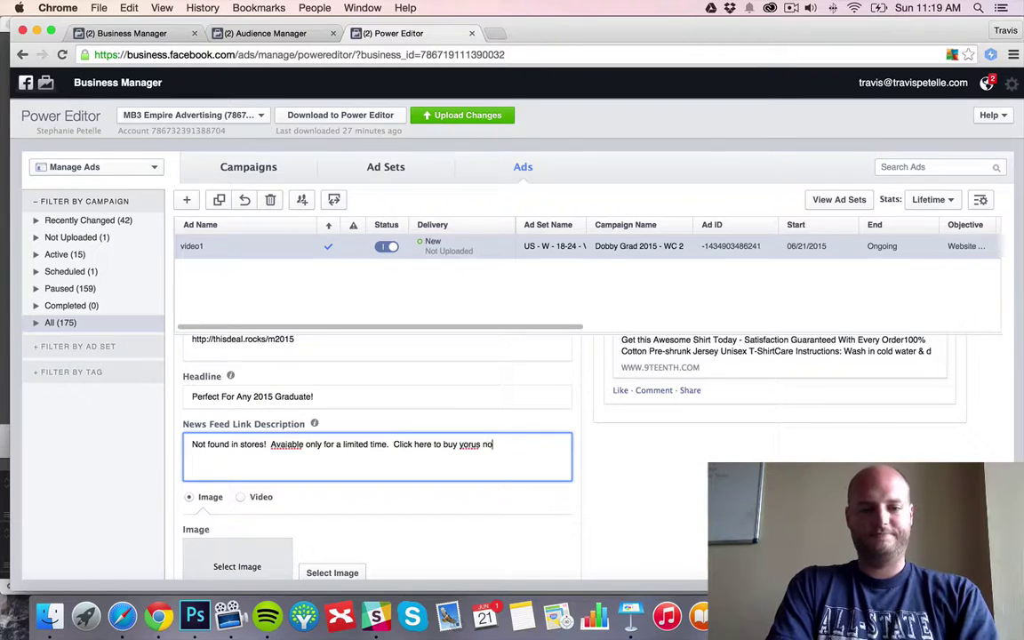
key(BackSpace)
key(BackSpace)
key(BackSpace)
key(BackSpace)
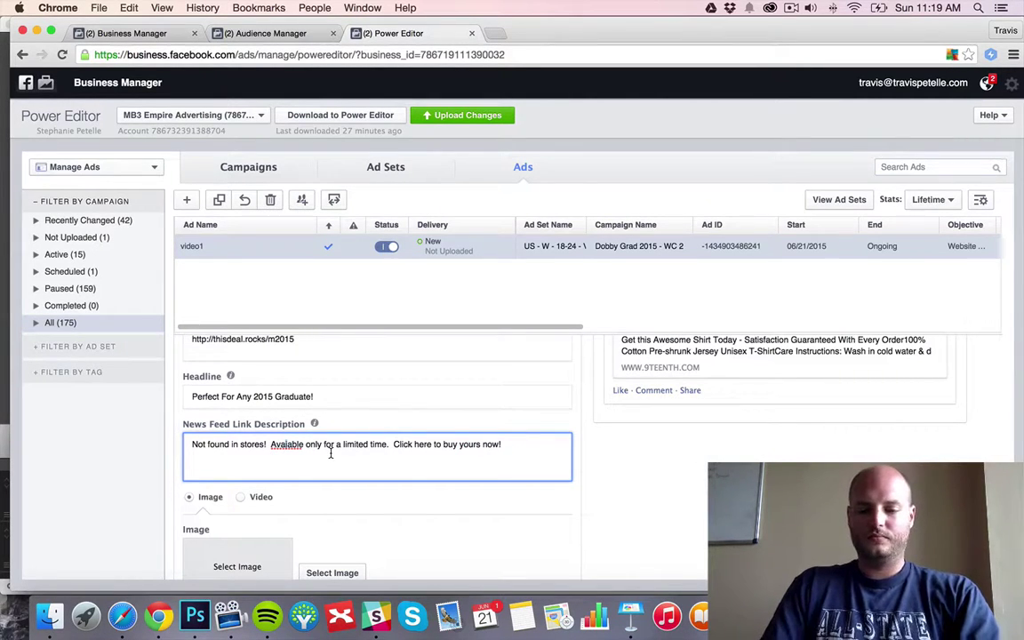
click(286, 445)
text(l)
click(86, 414)
scroll(100, 403, down, 1)
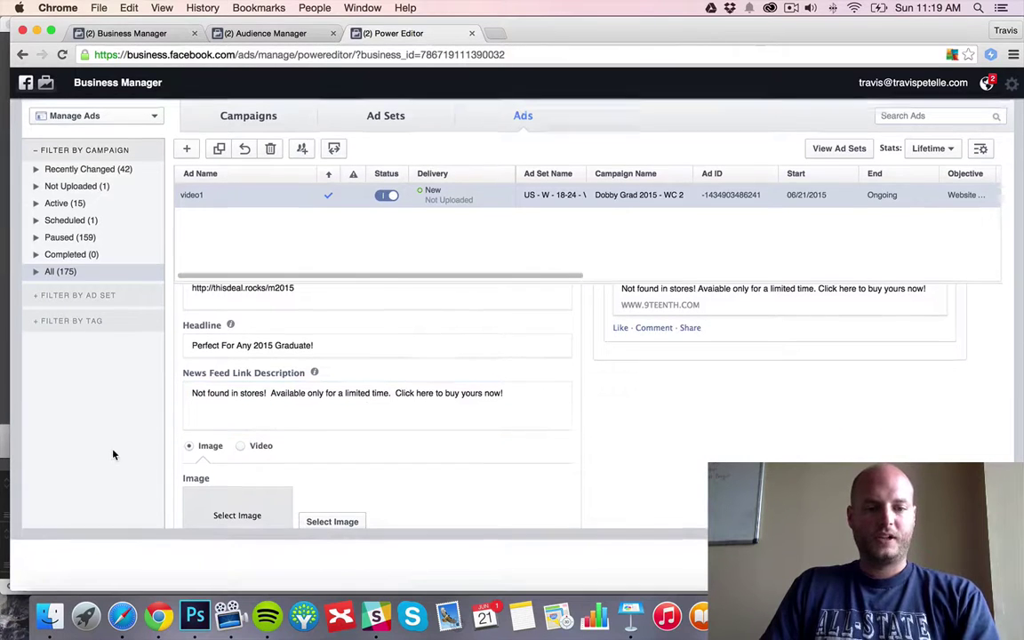
Switch the ad's media to Video, then upload dobbyretargetingvid1.mp4 from the Desktop and select it as the ad's video.
click(240, 447)
scroll(279, 444, down, 2)
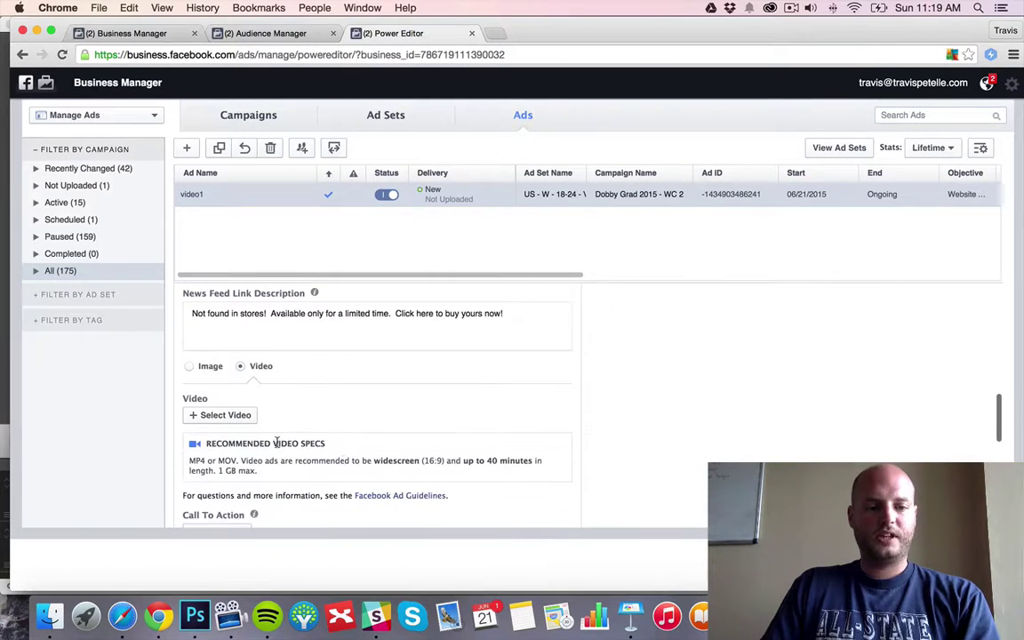
click(224, 413)
click(368, 222)
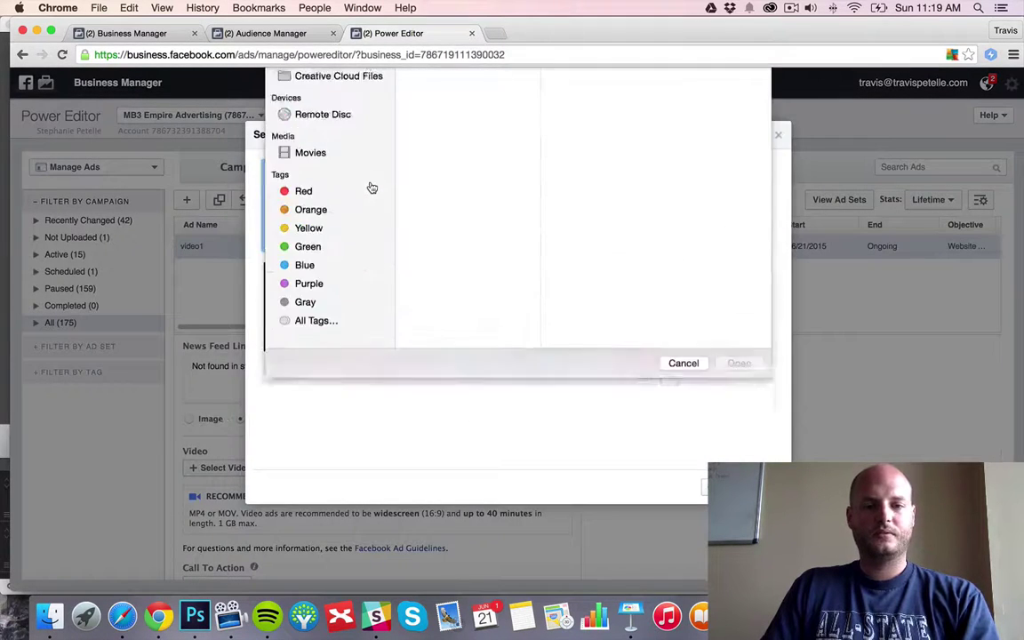
scroll(462, 280, down, 5)
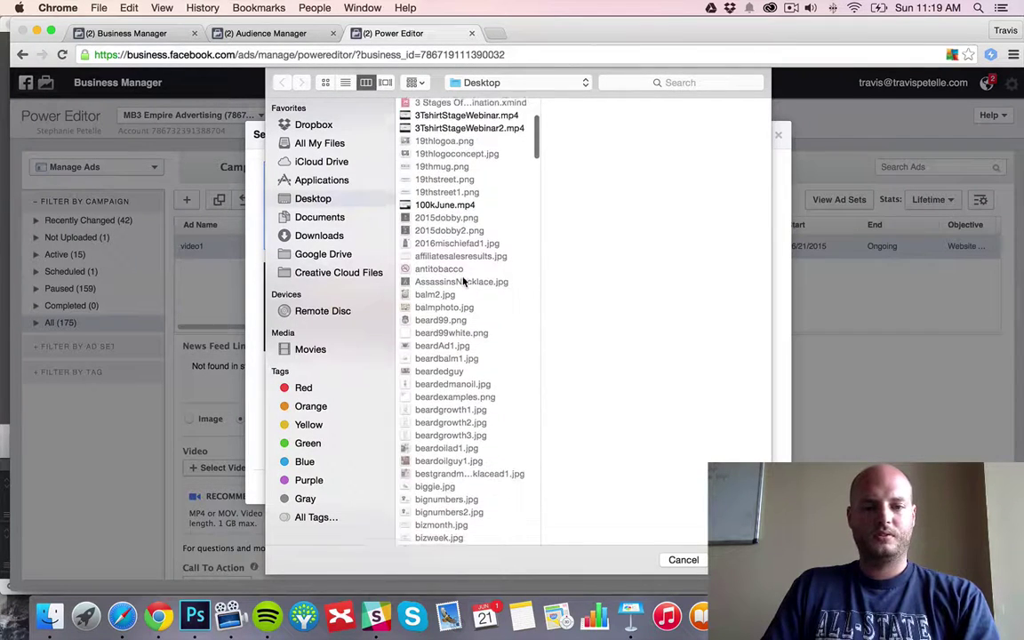
scroll(462, 281, down, 15)
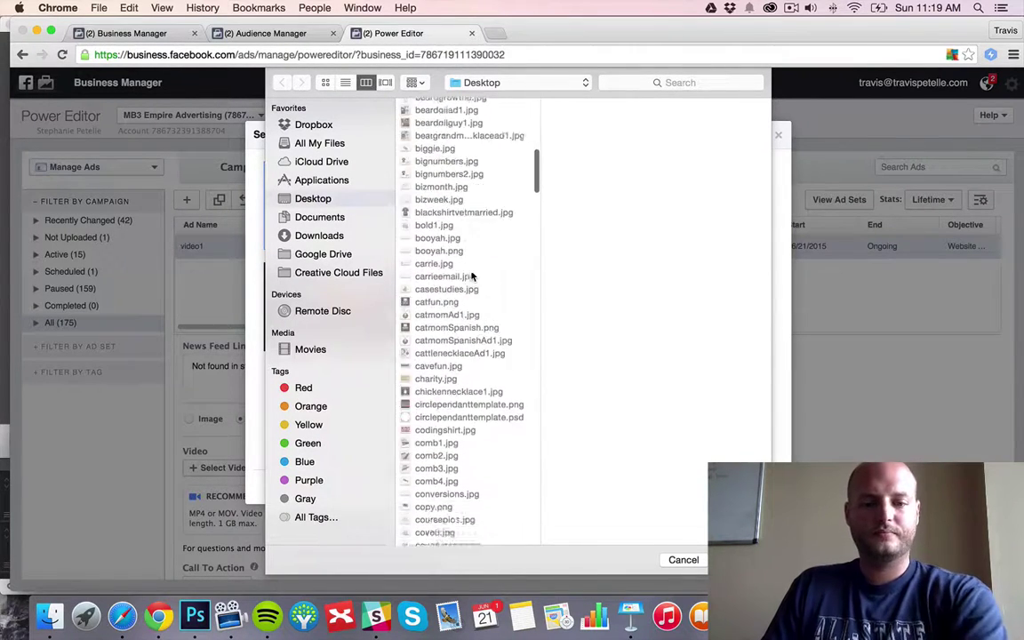
scroll(466, 266, up, 1)
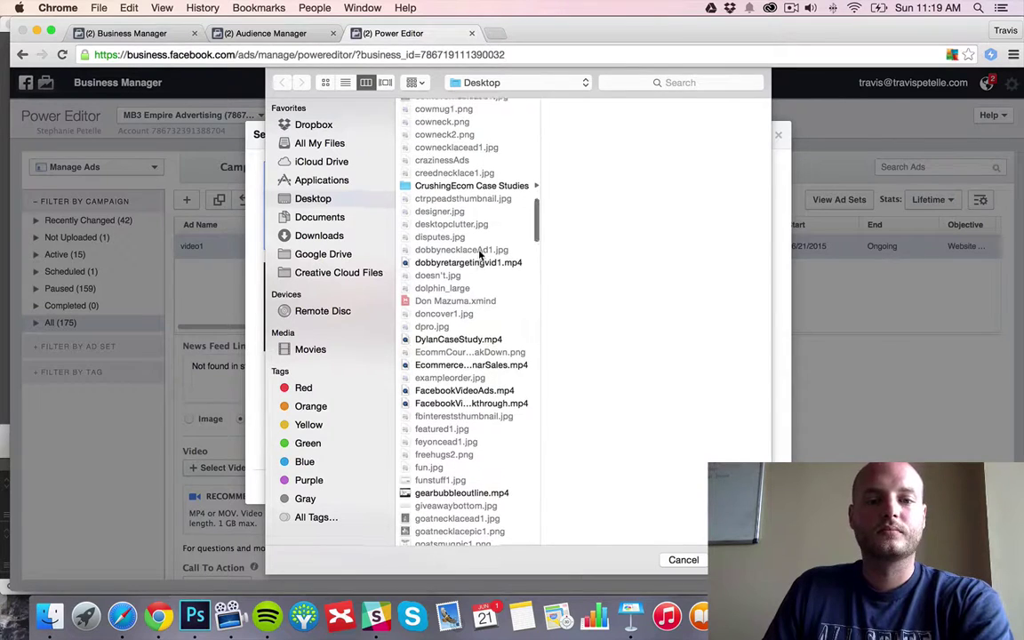
click(467, 259)
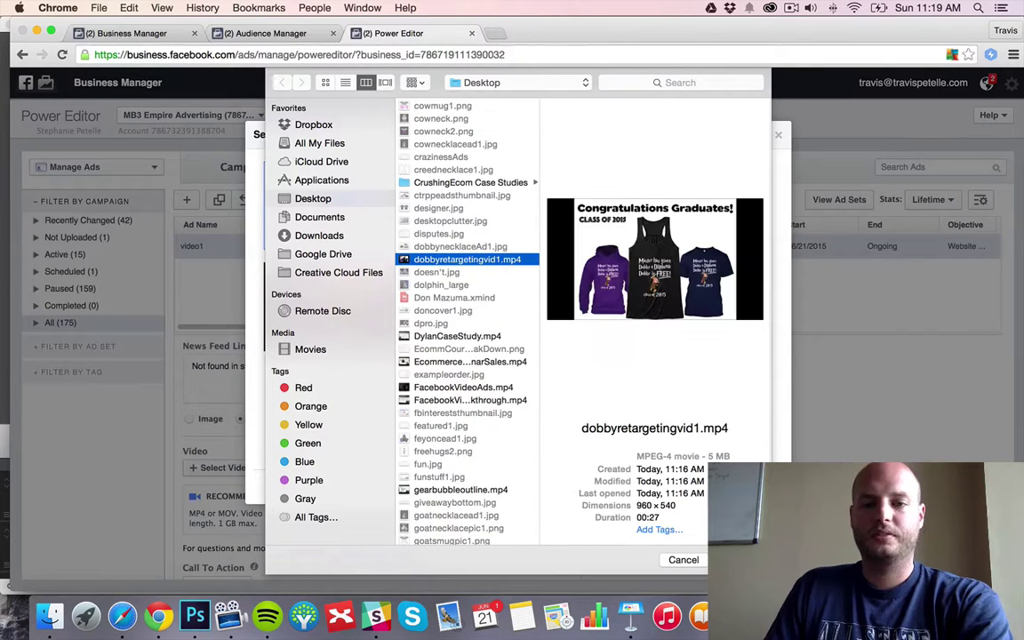
key(Return)
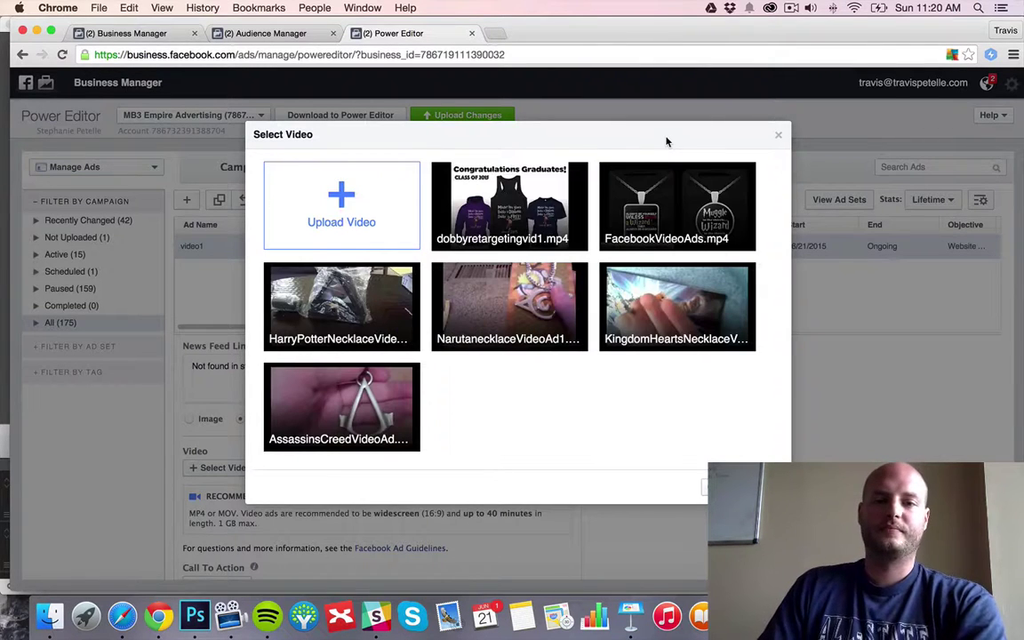
click(522, 191)
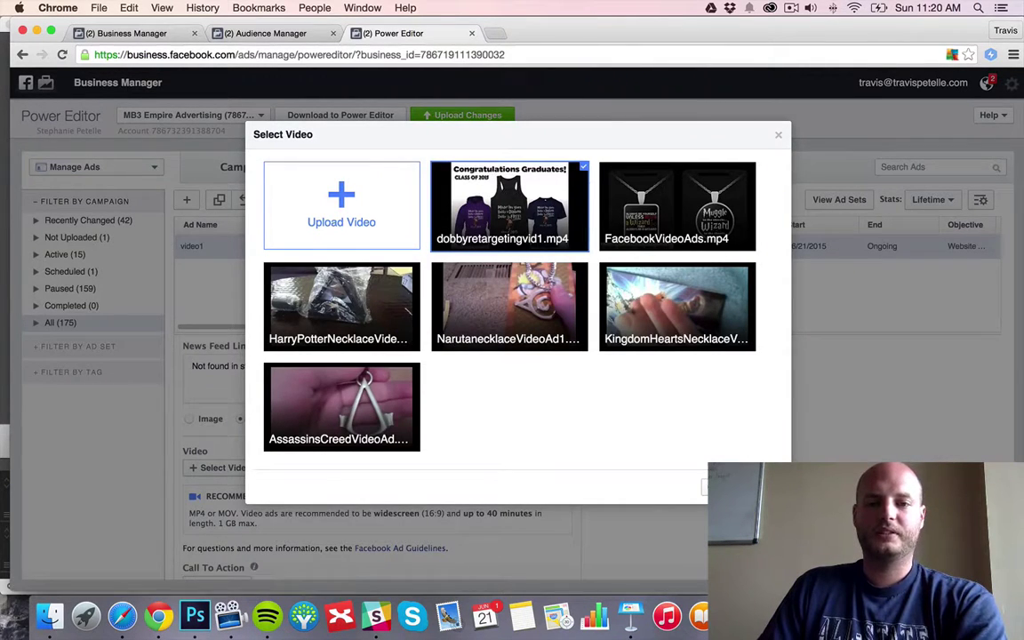
Set the video ad's call to action to Shop Now.
scroll(320, 382, down, 5)
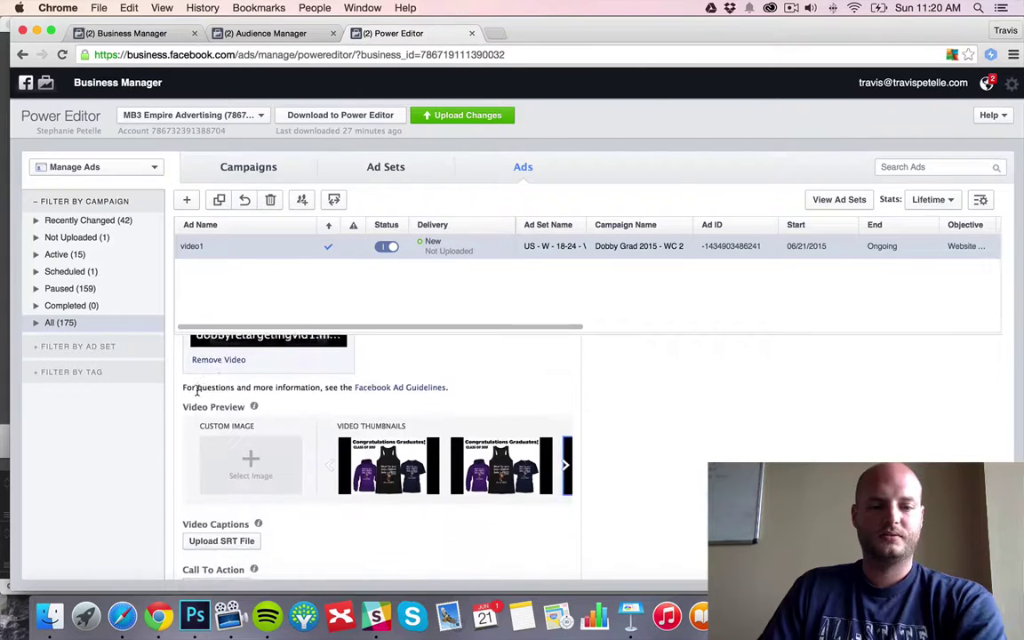
scroll(171, 394, down, 2)
scroll(266, 396, down, 3)
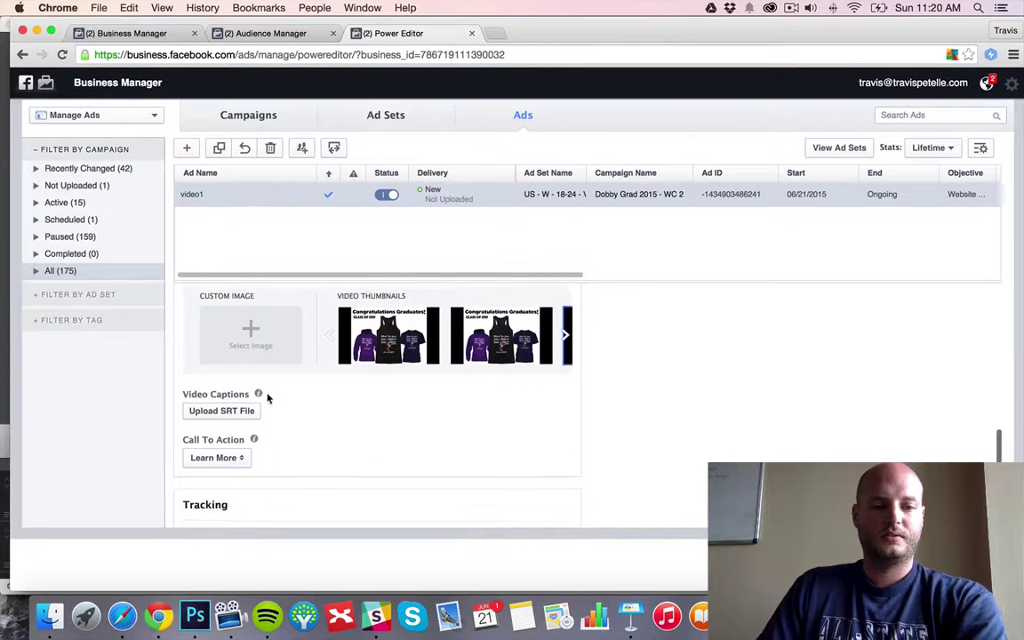
scroll(297, 391, down, 2)
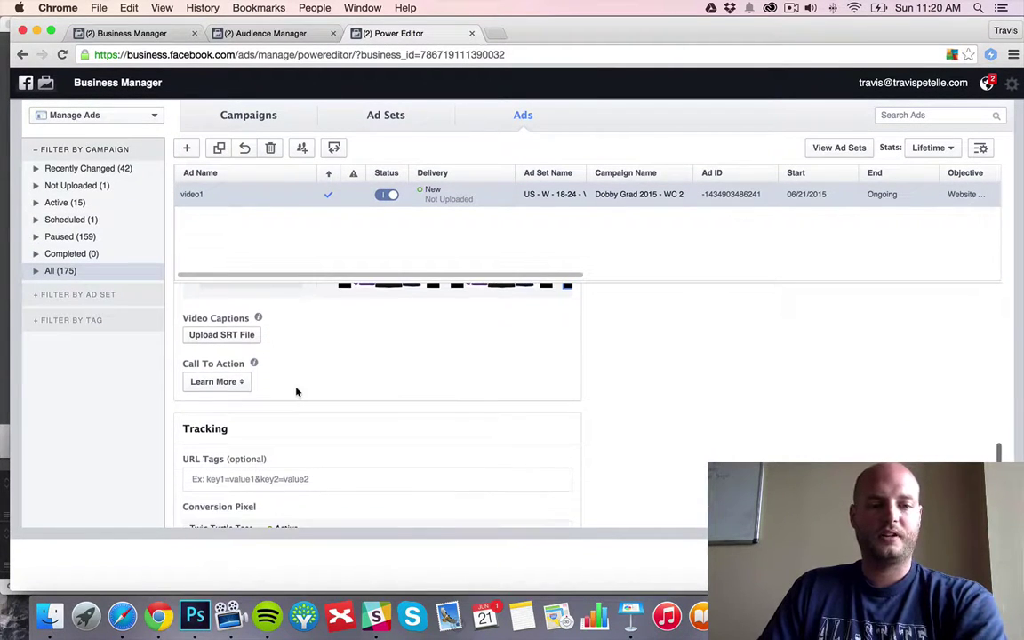
click(238, 388)
click(218, 398)
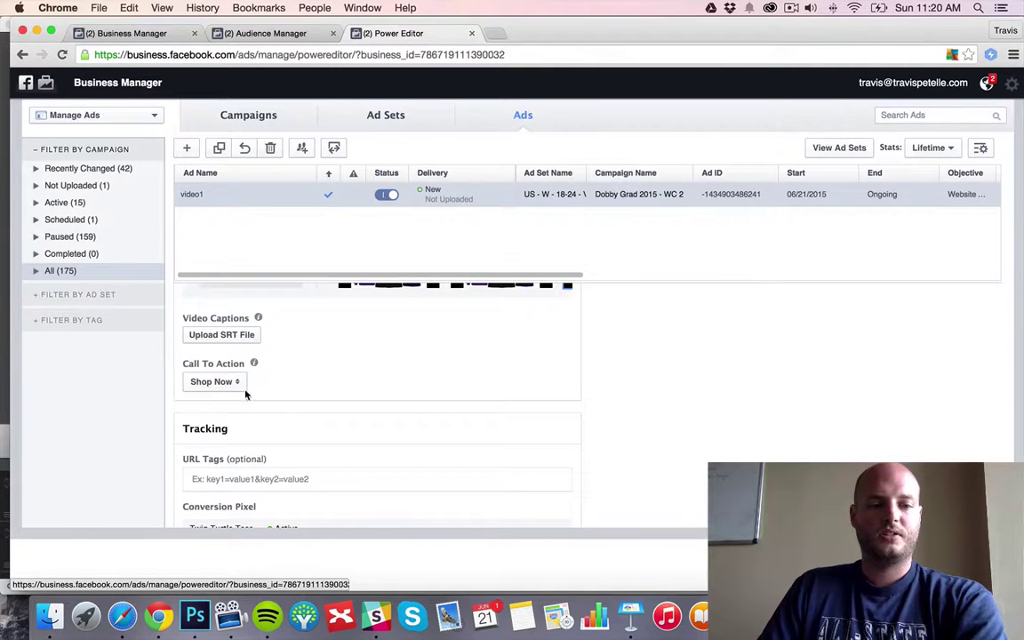
Examine the ad's tracking and conversion pixel settings, the filled-in ad fields and the Desktop News Feed preview.
scroll(389, 377, down, 3)
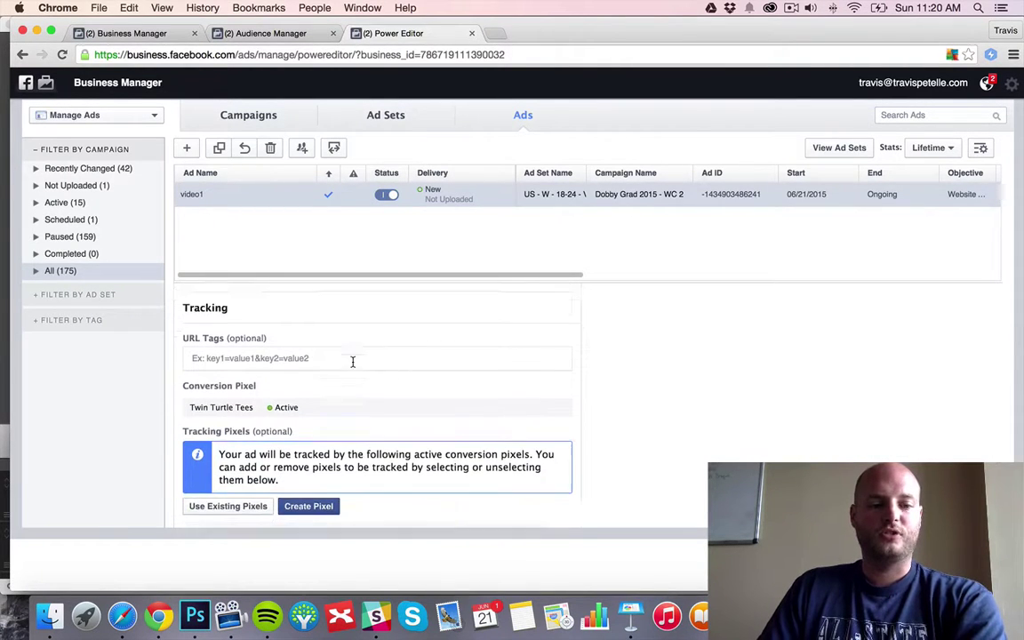
scroll(352, 363, down, 5)
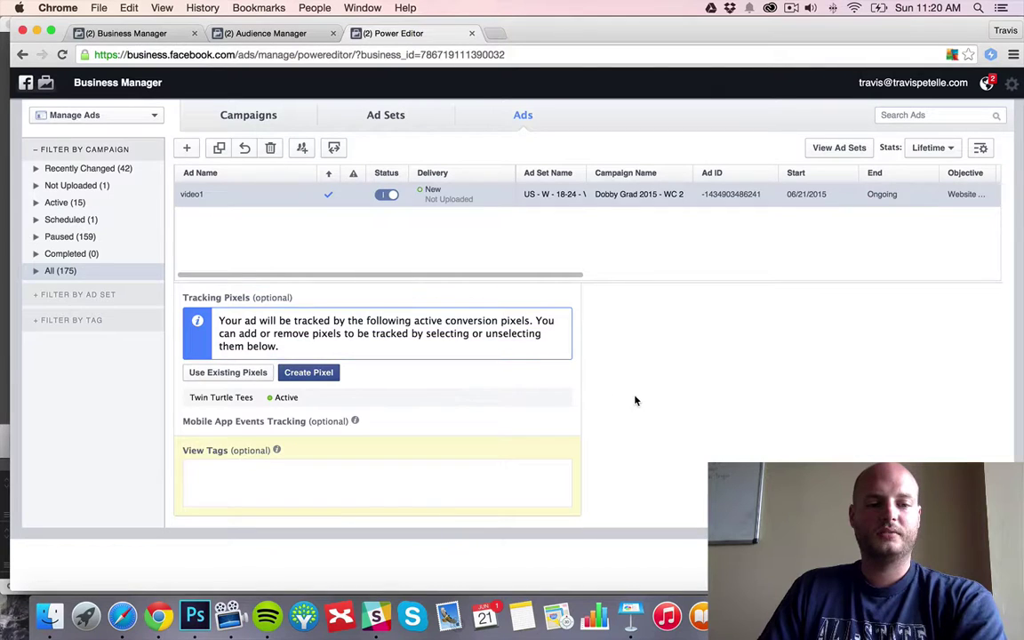
scroll(635, 399, up, 5)
scroll(635, 400, up, 10)
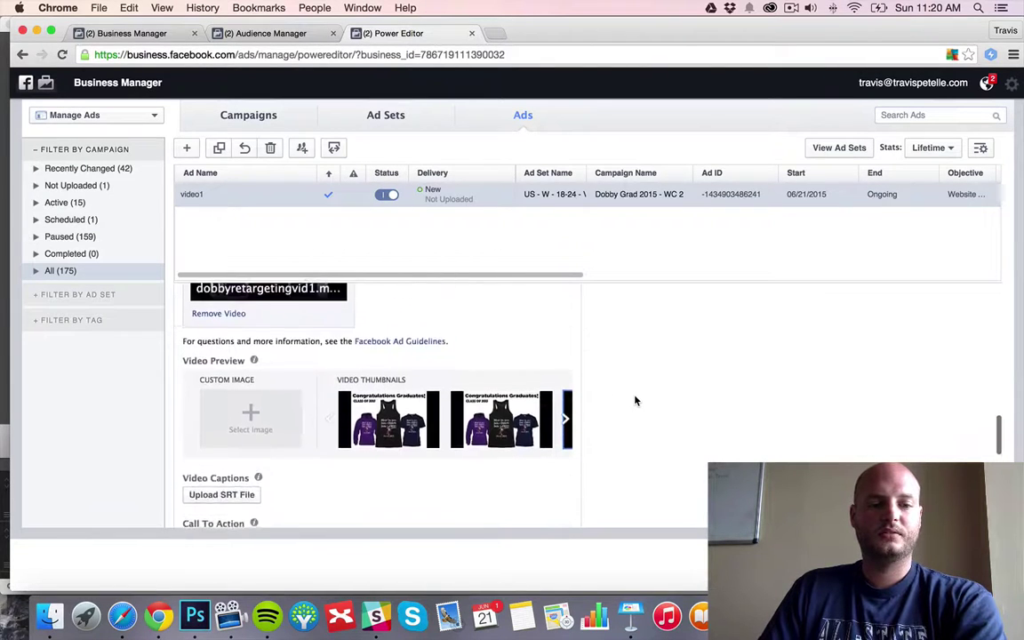
scroll(635, 399, down, 6)
scroll(635, 400, up, 10)
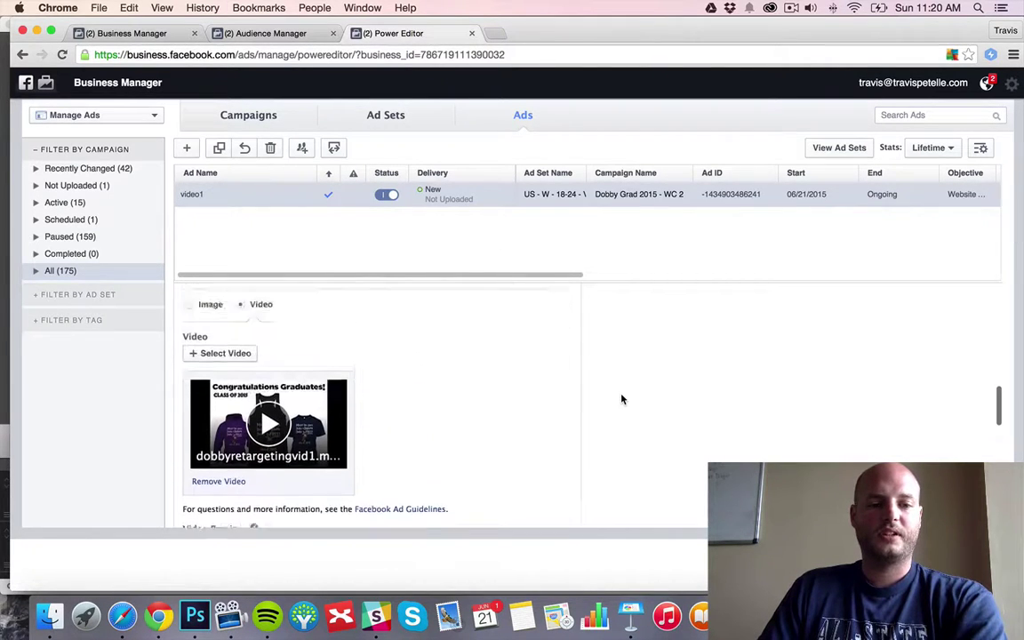
scroll(617, 399, up, 8)
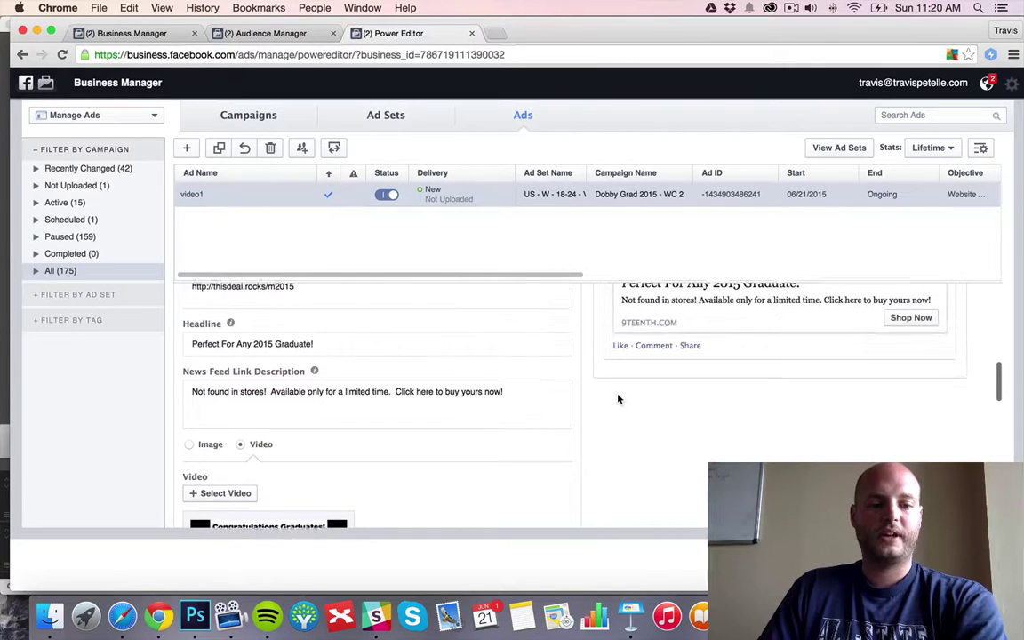
scroll(619, 399, up, 2)
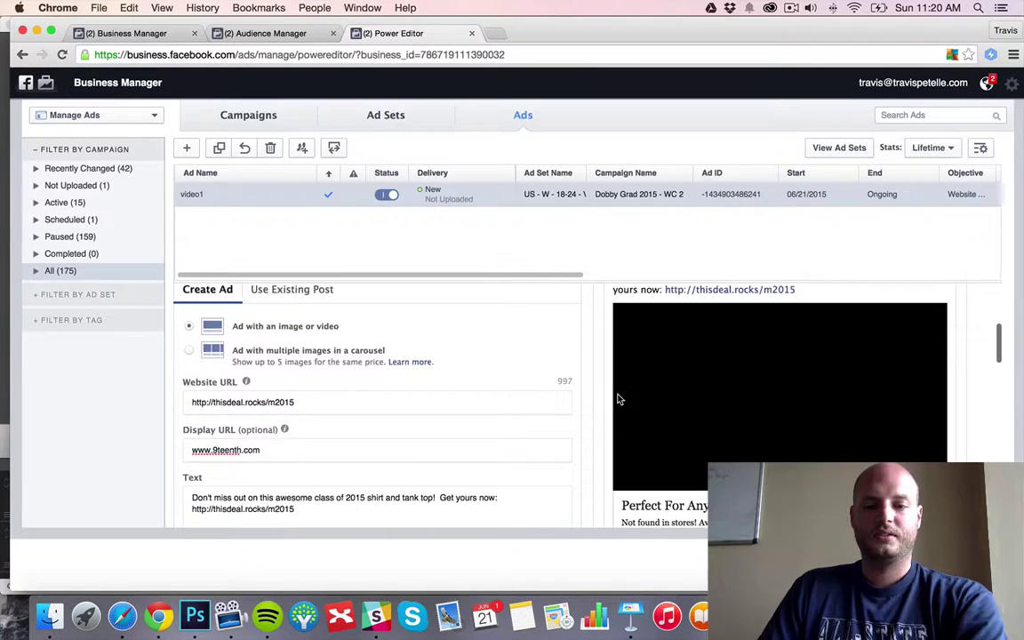
scroll(618, 399, up, 5)
scroll(619, 399, down, 1)
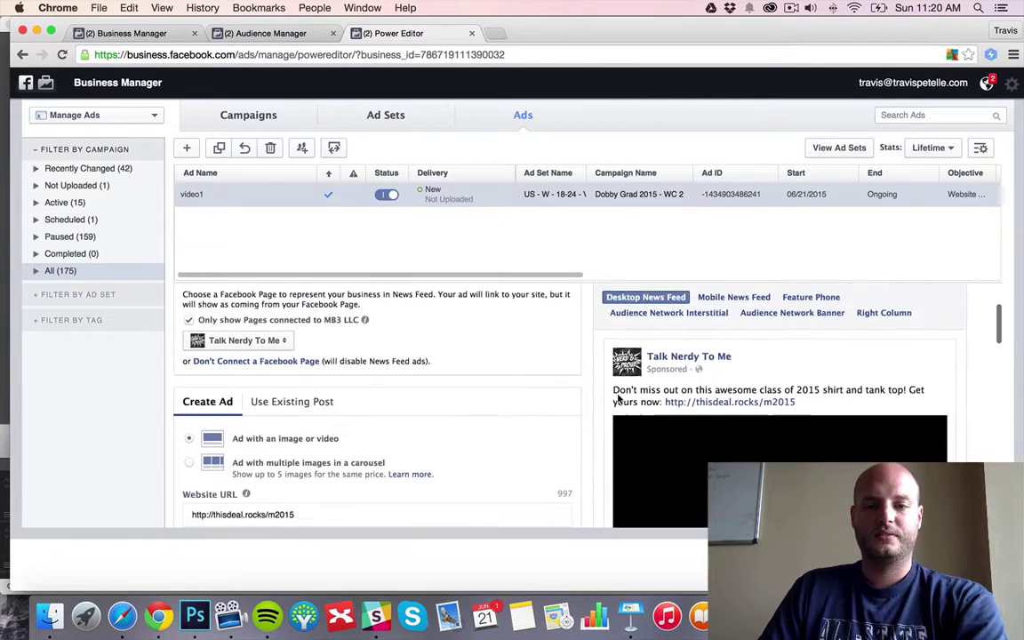
scroll(619, 399, down, 8)
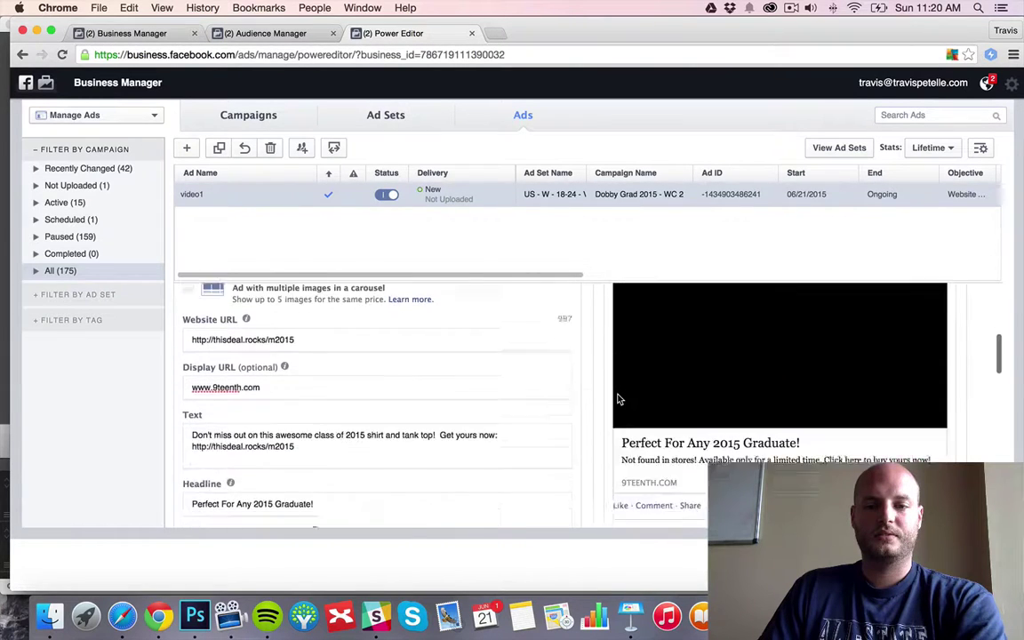
scroll(620, 399, up, 6)
scroll(619, 399, down, 5)
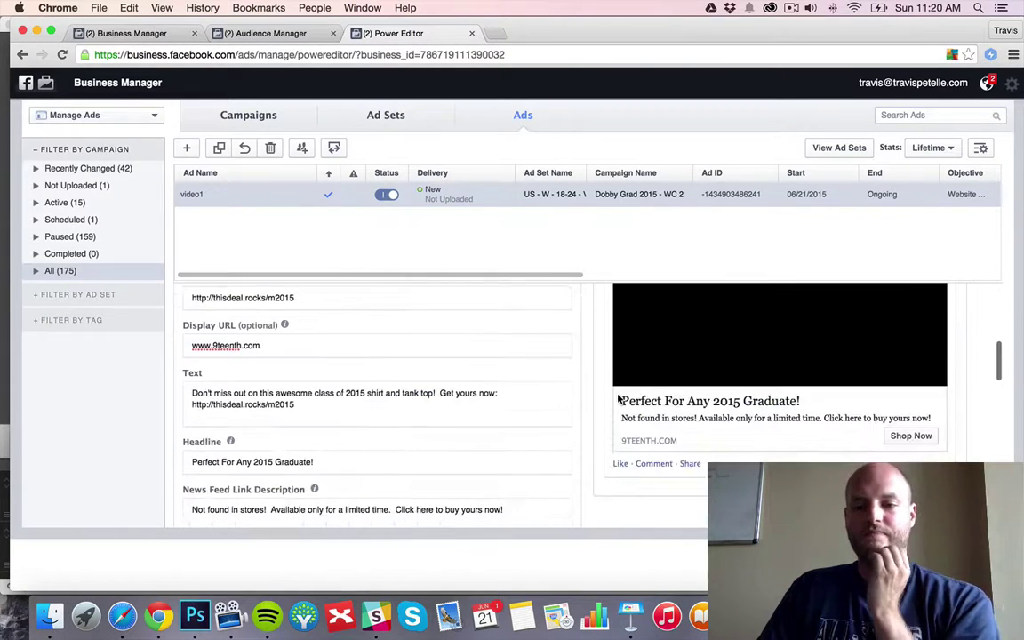
scroll(619, 399, up, 4)
Choose the video thumbnail showing the woman in the tank top with "Don't miss out!" and check it in the ad preview.
scroll(619, 399, down, 10)
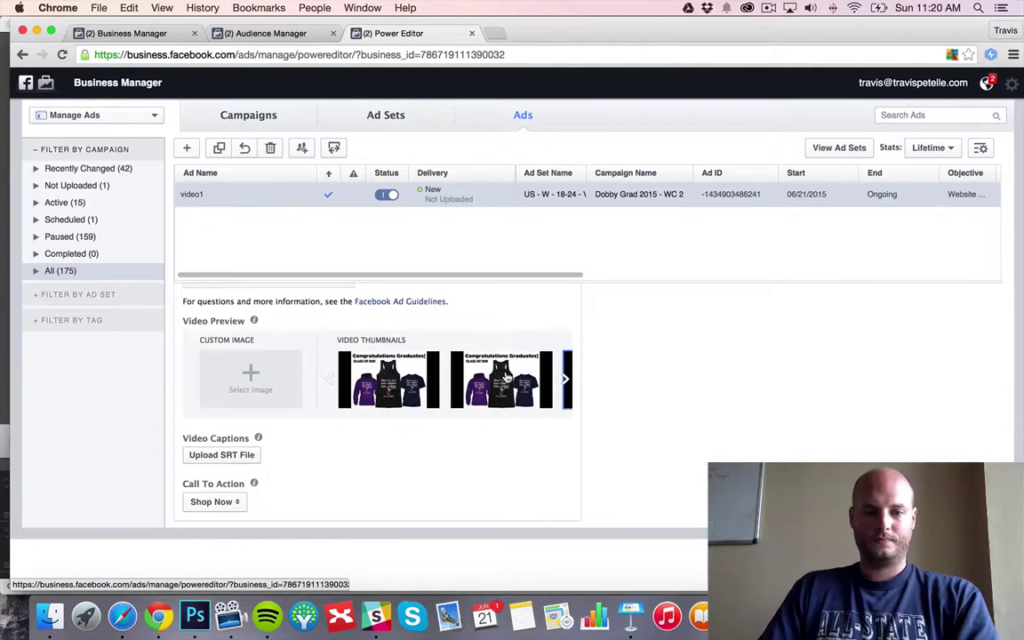
scroll(565, 385, right, 3)
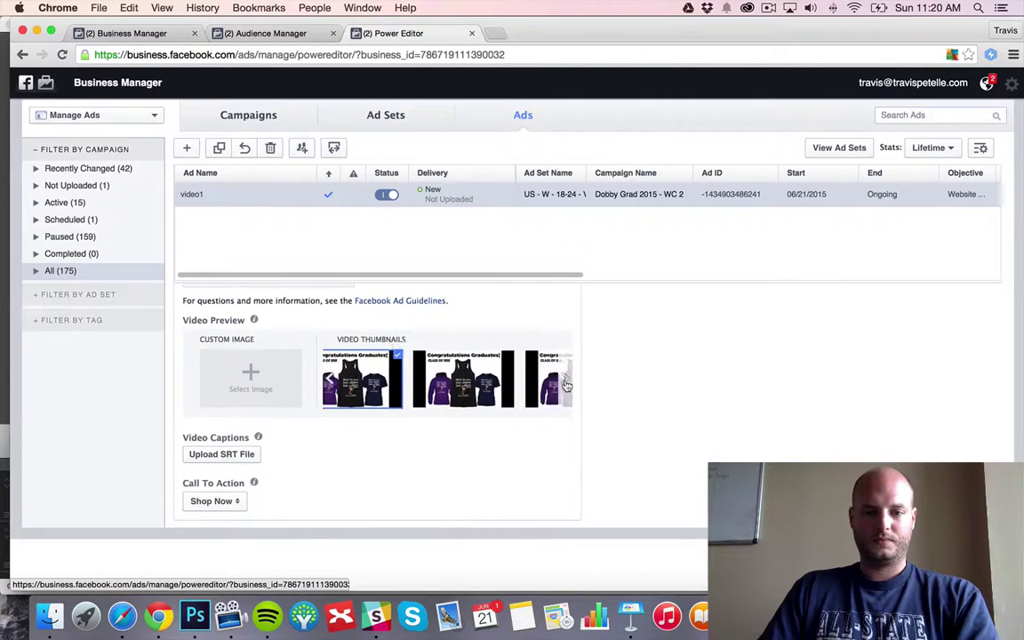
scroll(565, 385, right, 3)
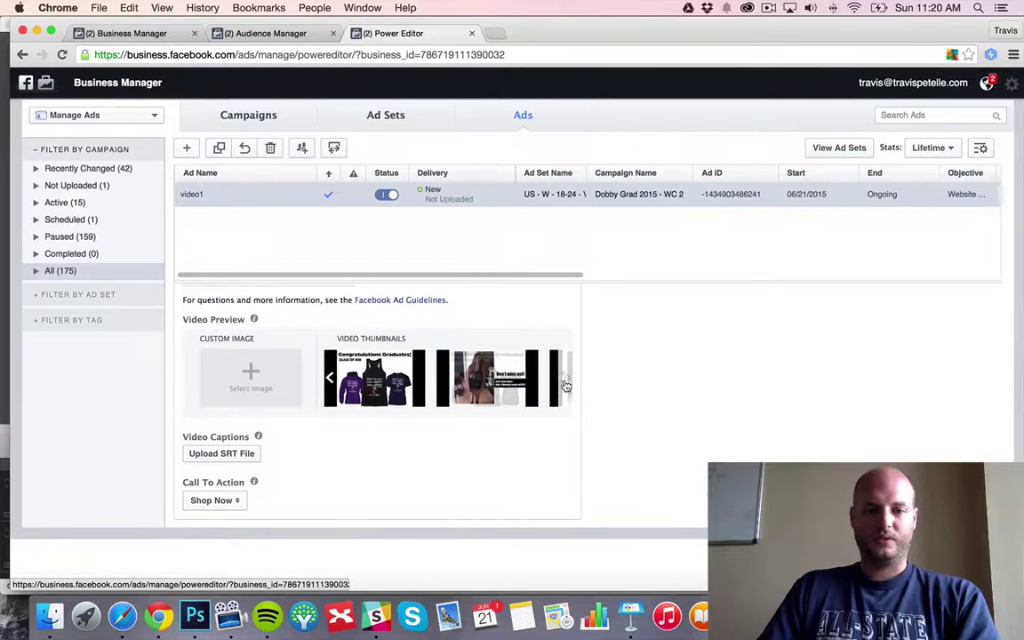
scroll(565, 385, right, 3)
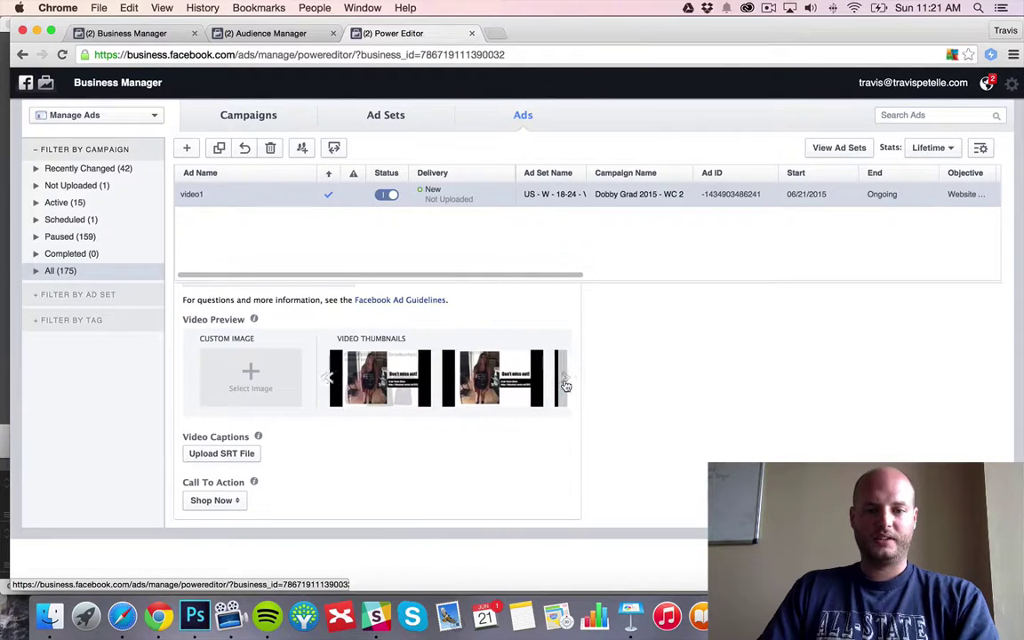
click(486, 377)
scroll(655, 358, up, 10)
scroll(582, 374, down, 2)
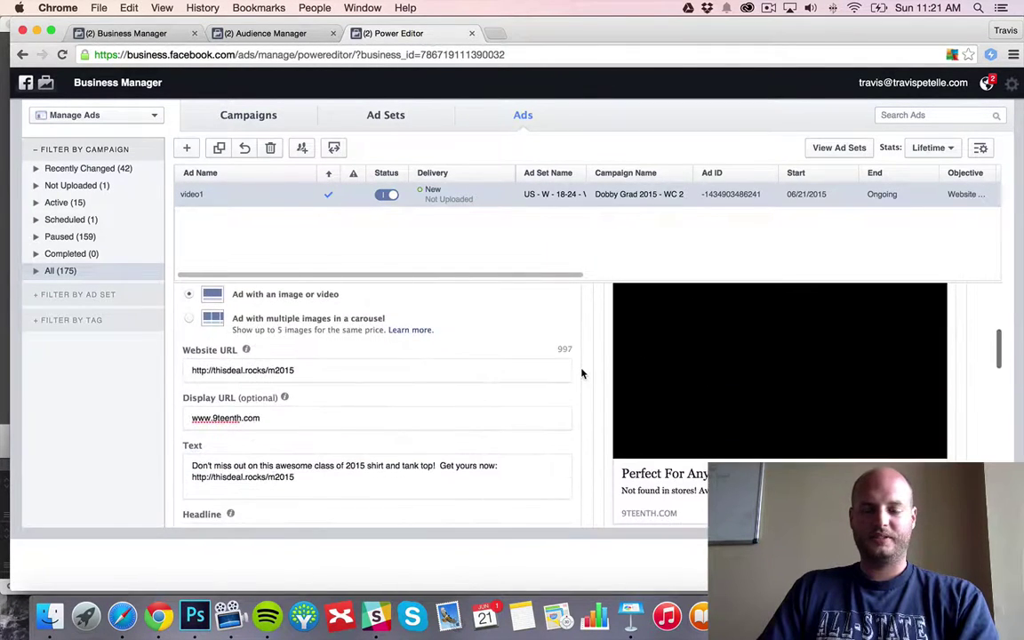
scroll(582, 373, up, 3)
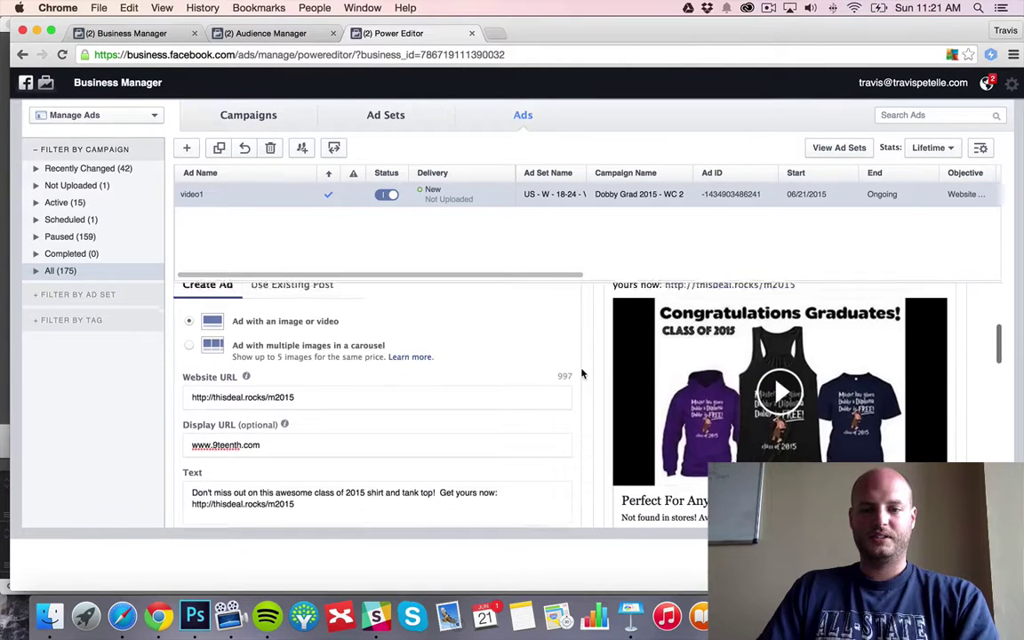
scroll(582, 374, down, 3)
scroll(582, 371, up, 1)
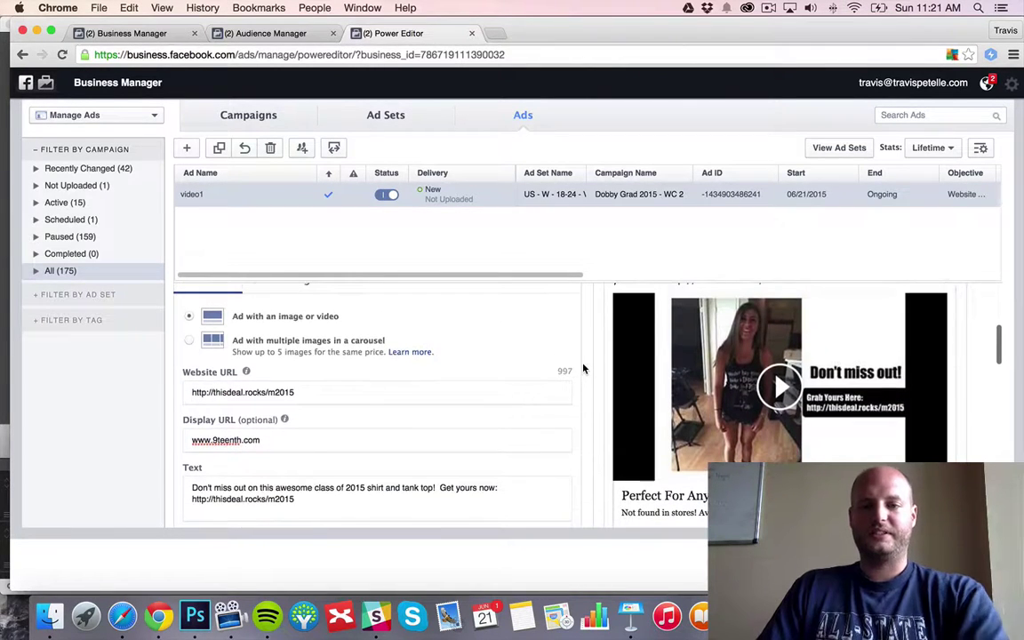
Select the US - W - 18-24 video retargeting ad set and set its daily budget to $5.00.
scroll(582, 366, up, 6)
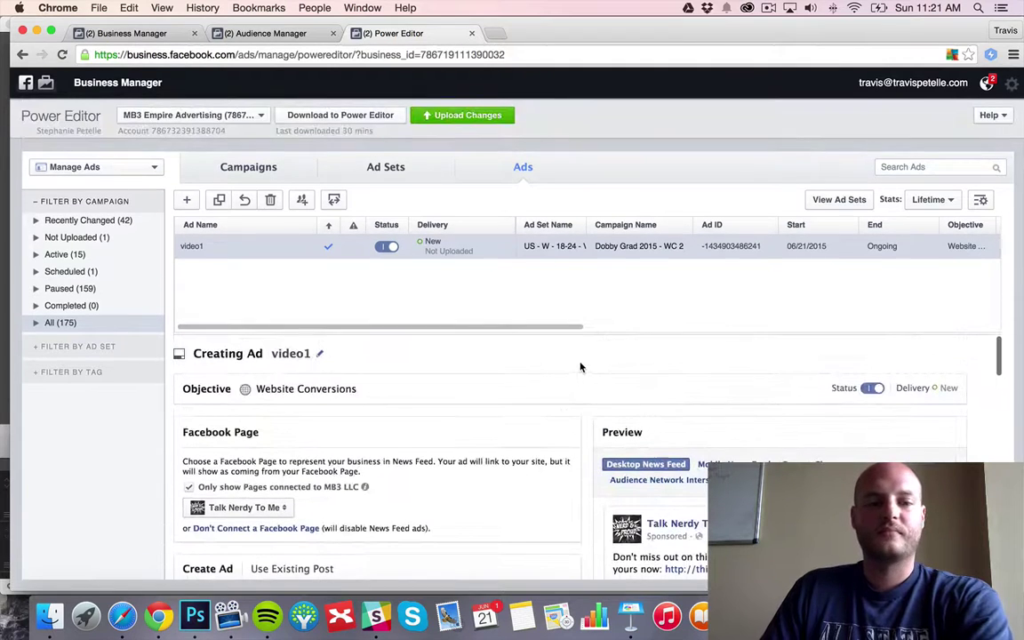
click(385, 166)
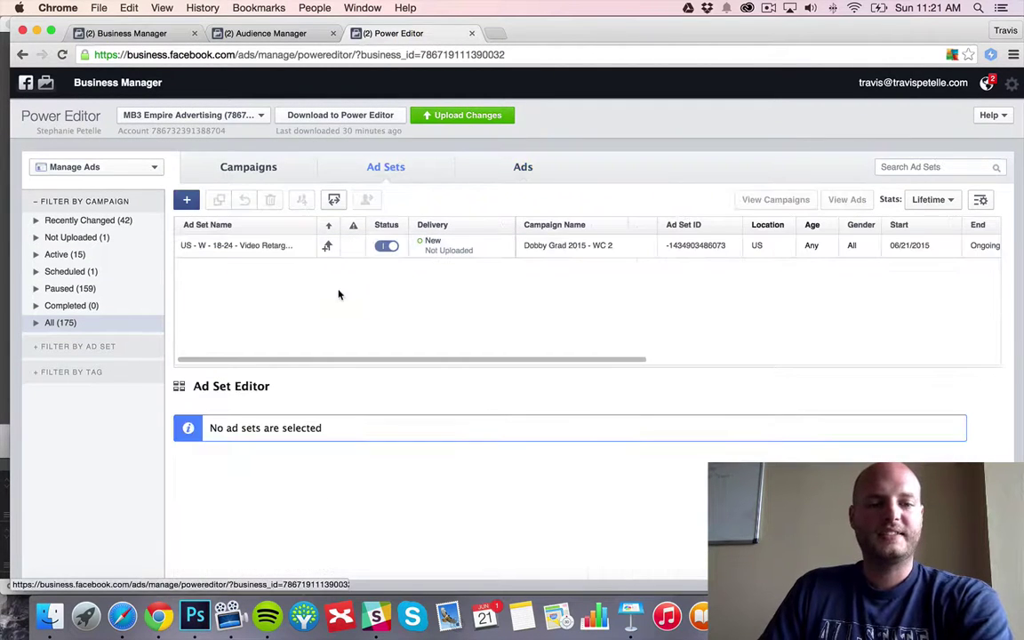
click(263, 247)
scroll(318, 477, down, 5)
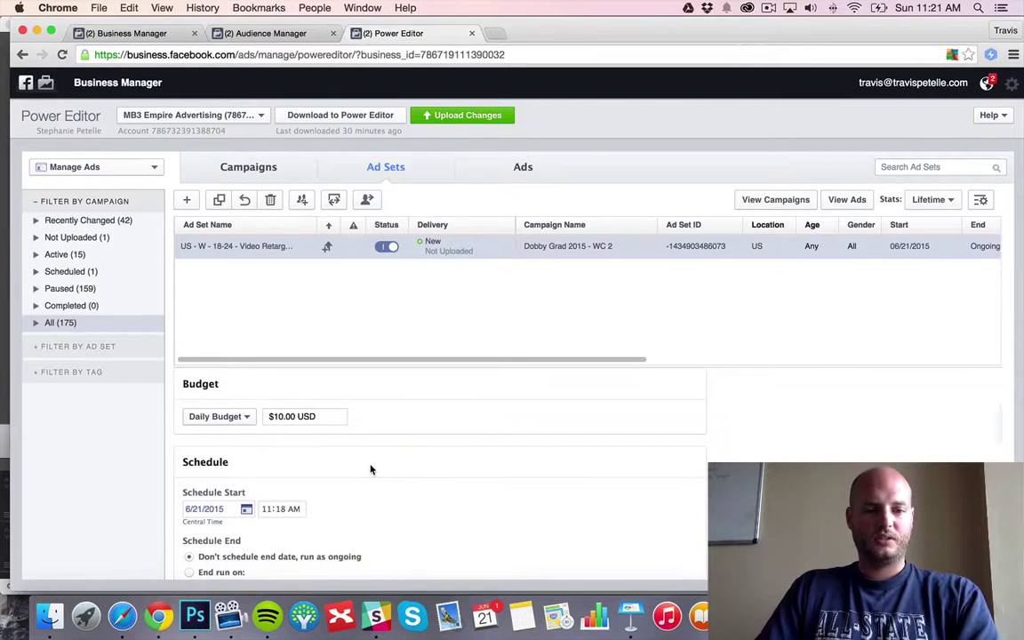
scroll(310, 404, down, 3)
scroll(302, 427, up, 2)
scroll(276, 444, down, 2)
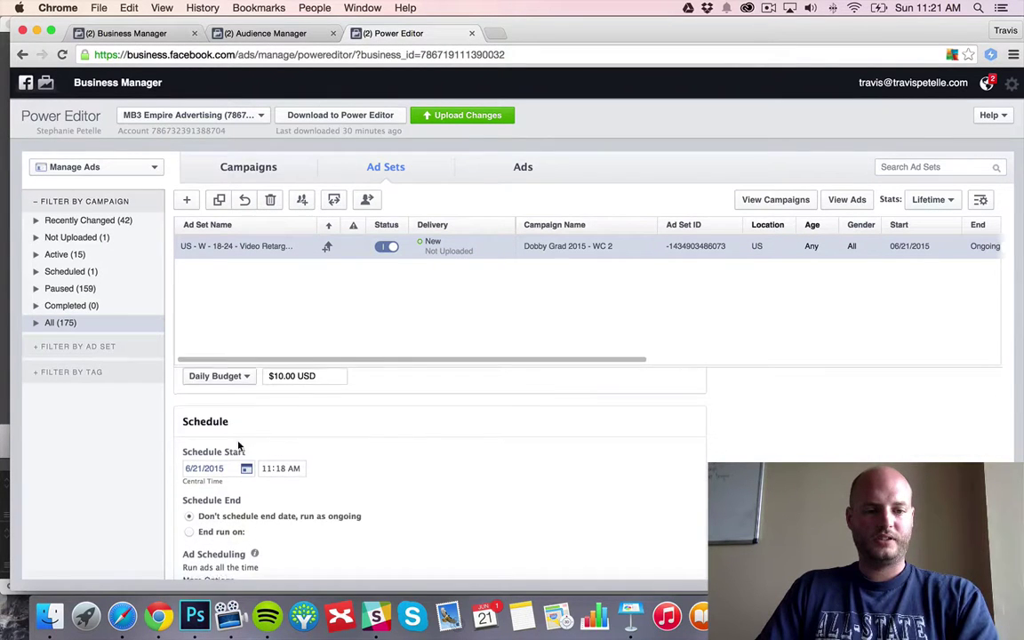
scroll(281, 368, up, 1)
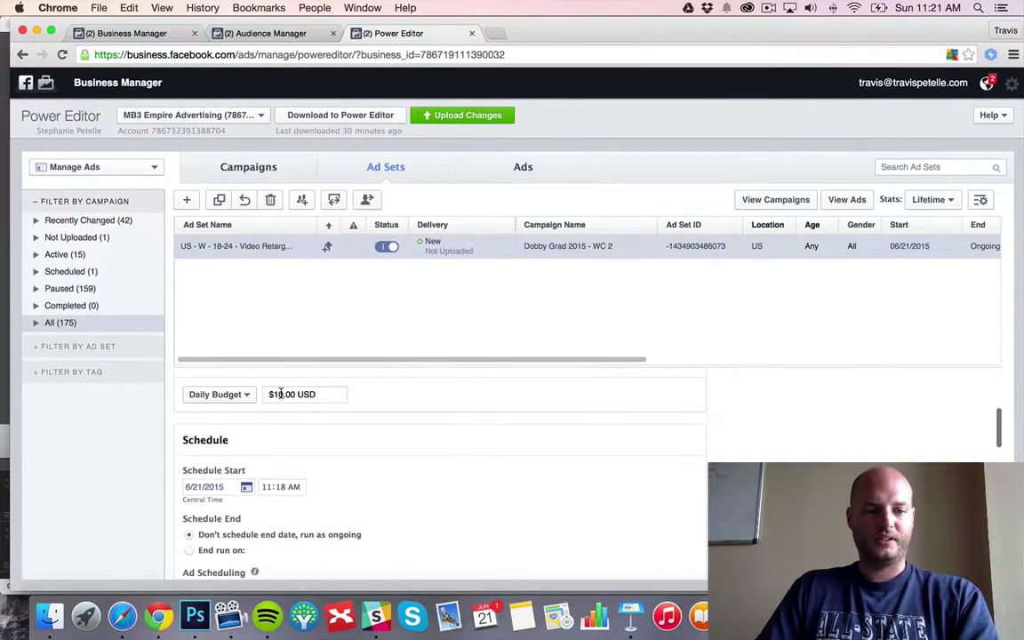
click(275, 394)
key(BackSpace)
key(Delete)
text(5)
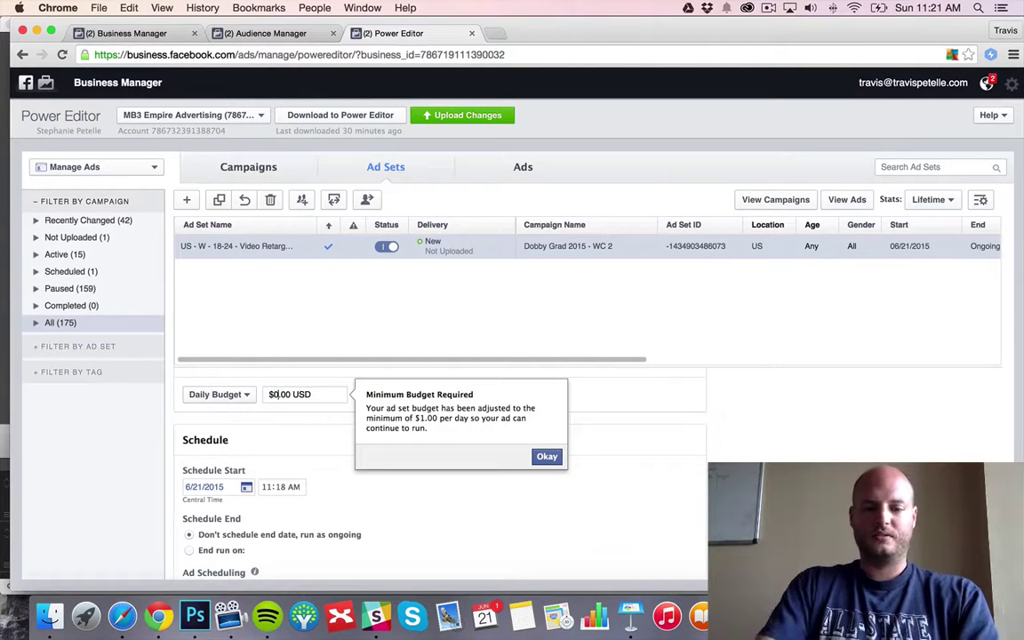
Edit the ad set's audience to target women with a maximum age of 24.
scroll(148, 441, down, 5)
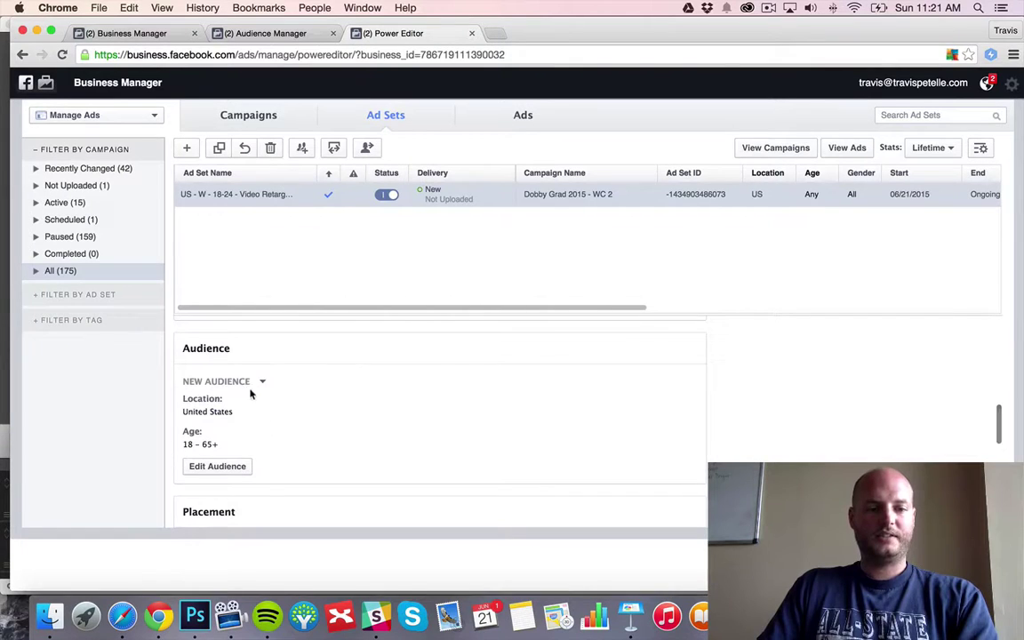
click(228, 467)
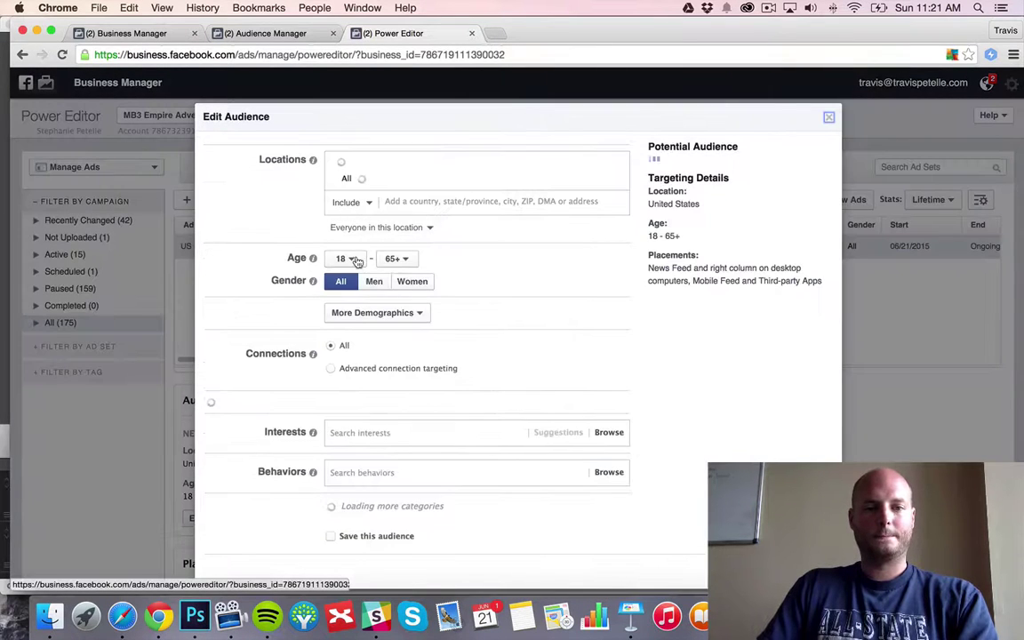
click(396, 259)
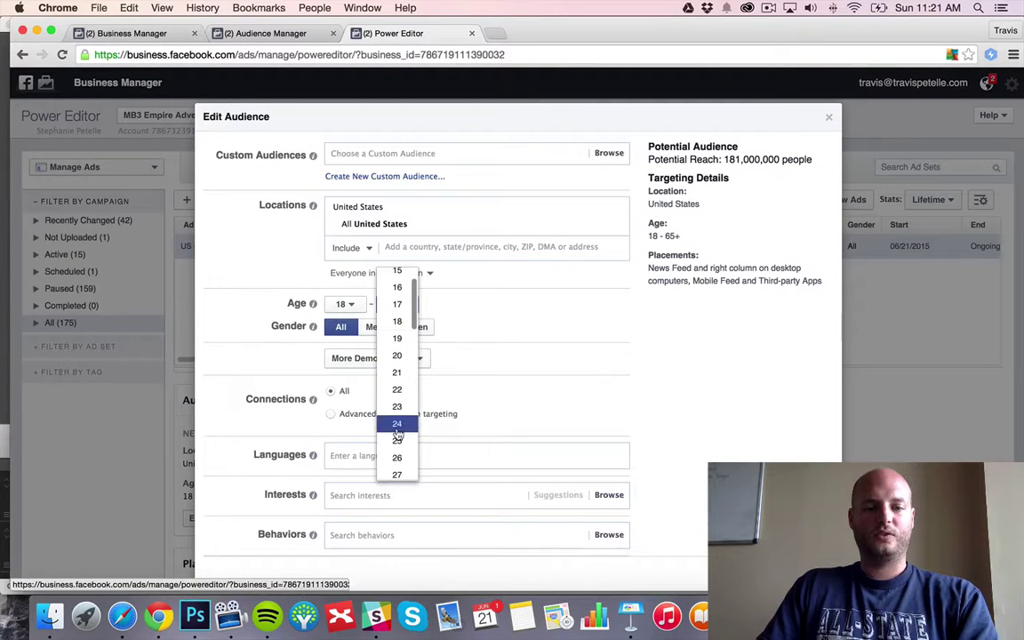
click(398, 423)
click(414, 326)
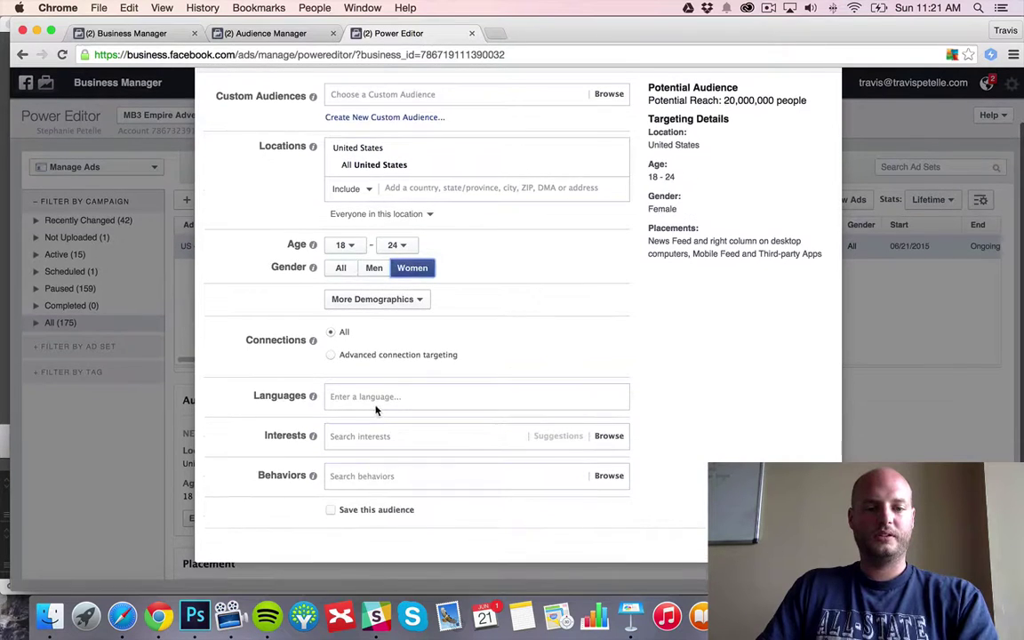
Add Harry Potter as an interest, review the targeting details and save the audience.
click(391, 436)
text(harry )
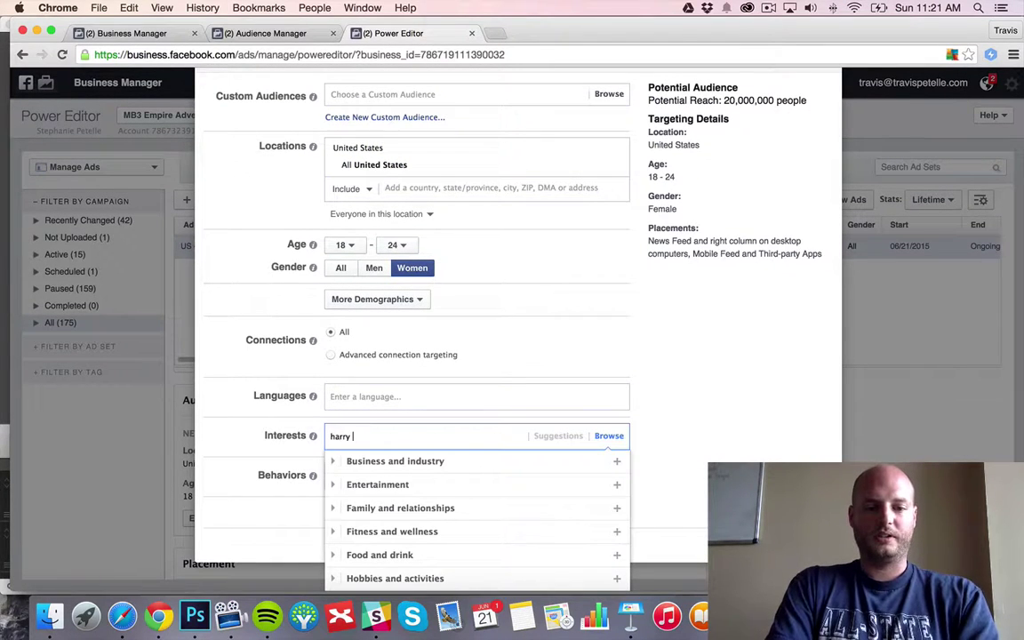
text(potter)
click(393, 460)
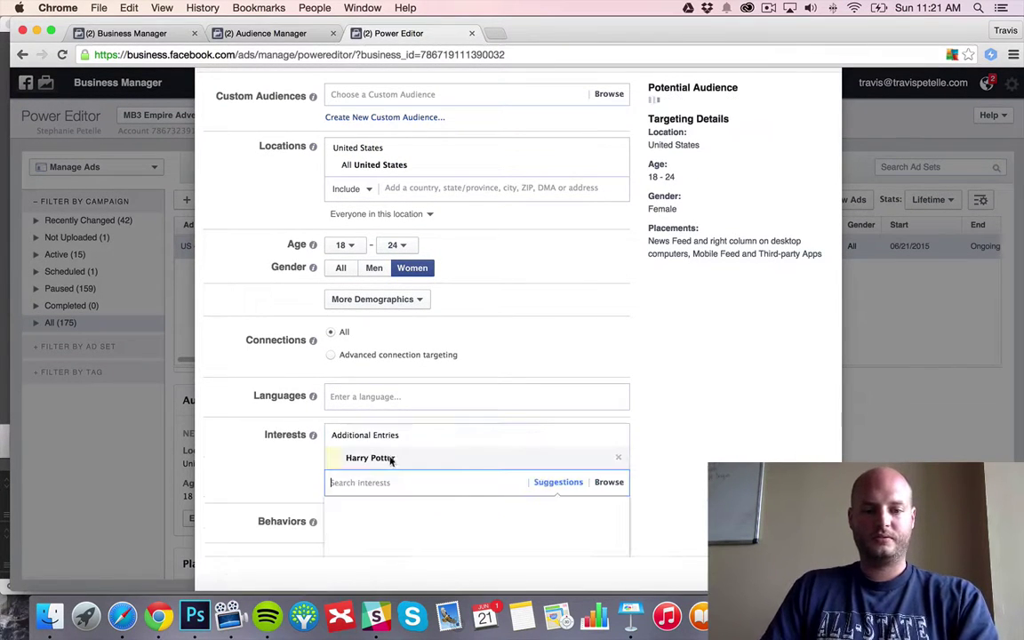
click(647, 400)
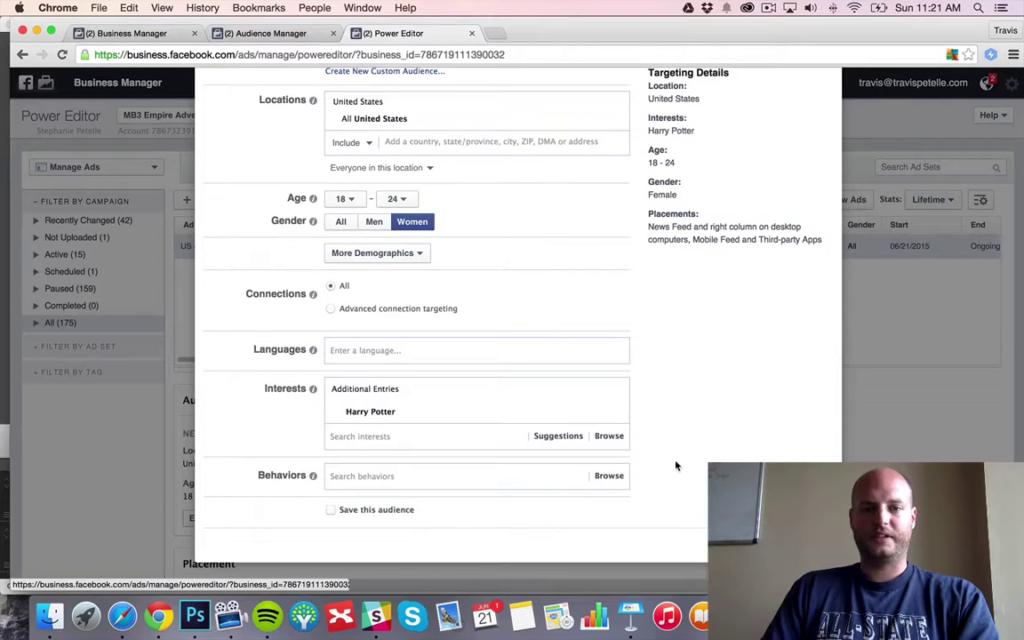
scroll(675, 465, up, 3)
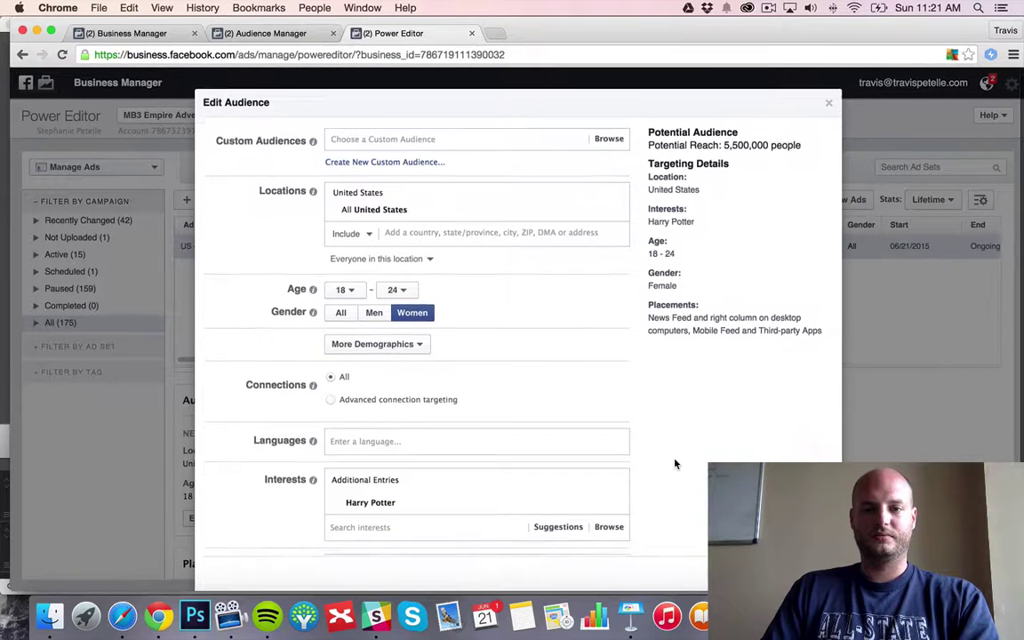
scroll(675, 464, down, 3)
click(804, 511)
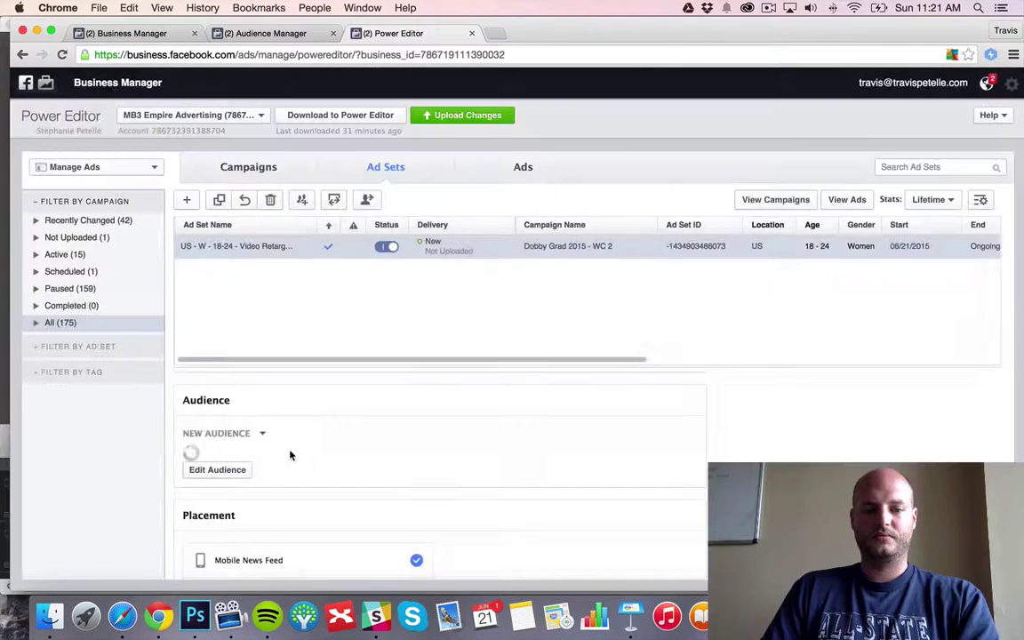
Reopen the ad set's audience, include the Dobby Graduation 2015 custom audience and remove the Harry Potter interest.
scroll(266, 462, down, 3)
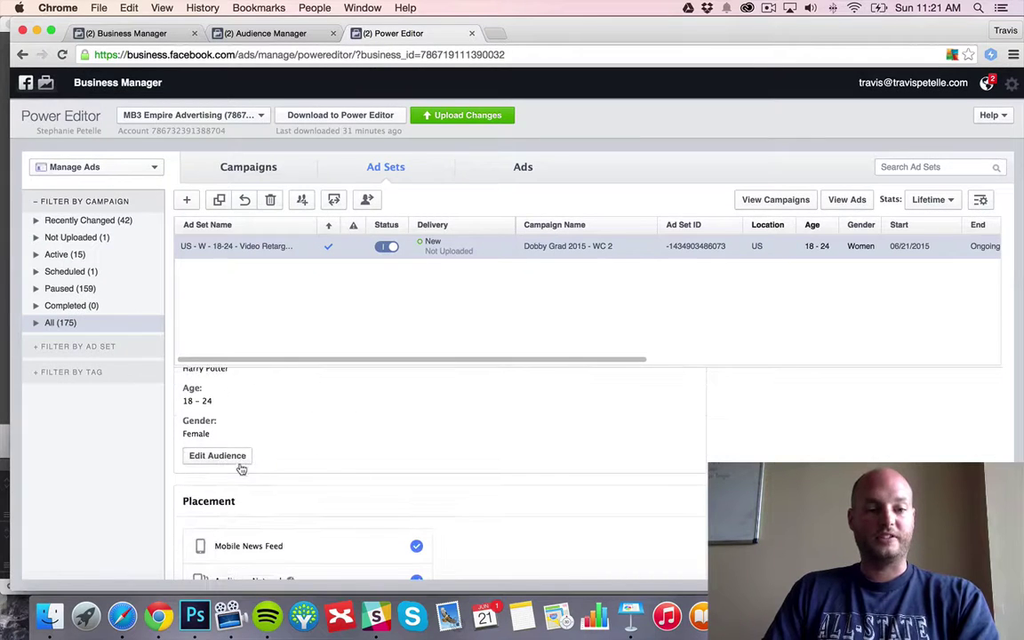
click(203, 462)
click(428, 151)
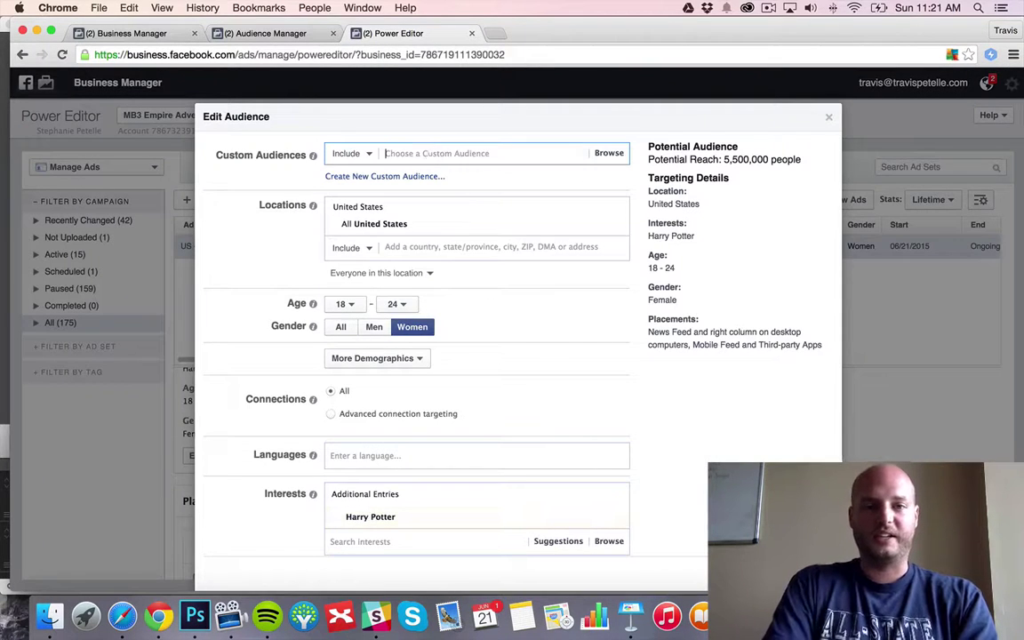
text(dobby)
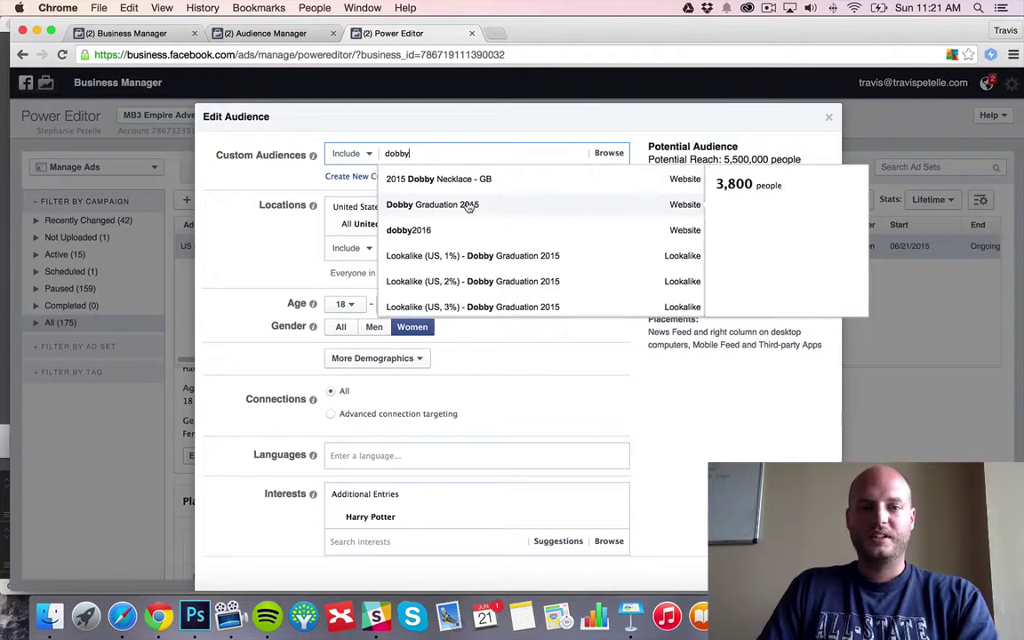
click(468, 205)
scroll(524, 440, down, 3)
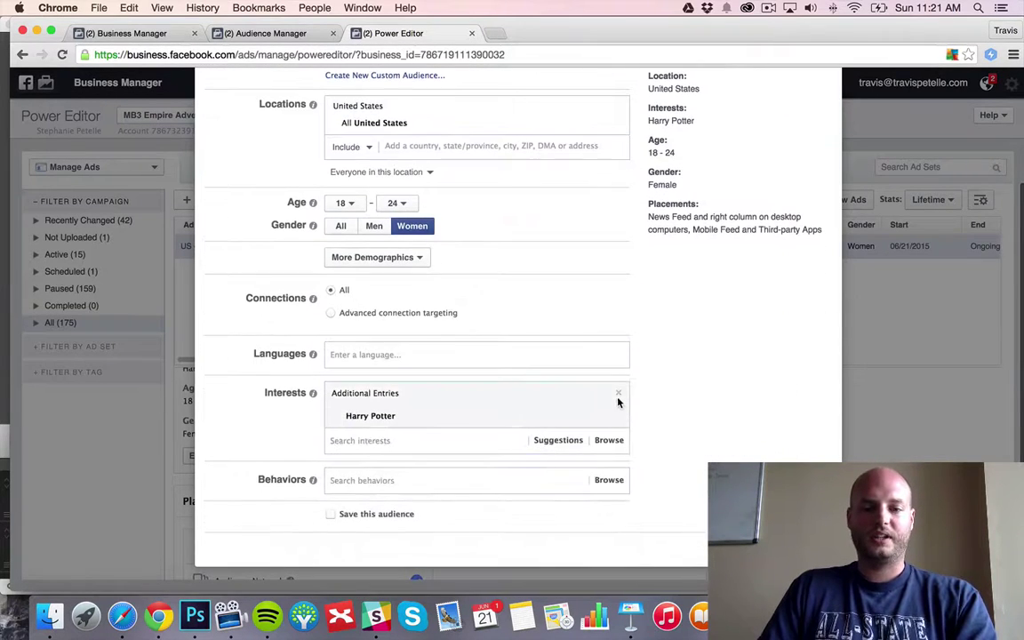
click(619, 393)
Set the audience's age range to 17 through 65+.
click(343, 244)
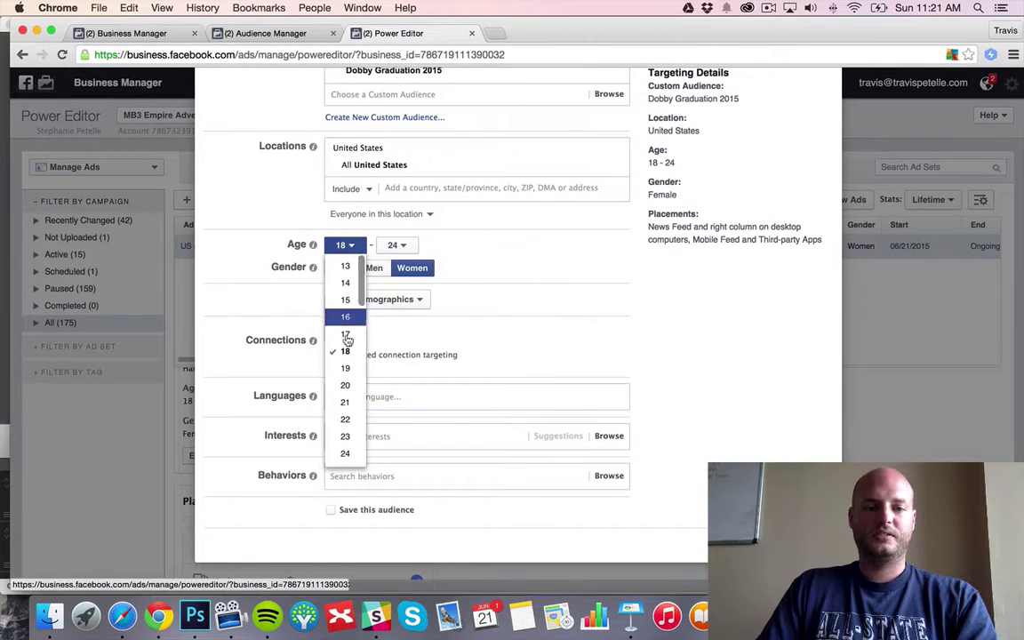
click(356, 267)
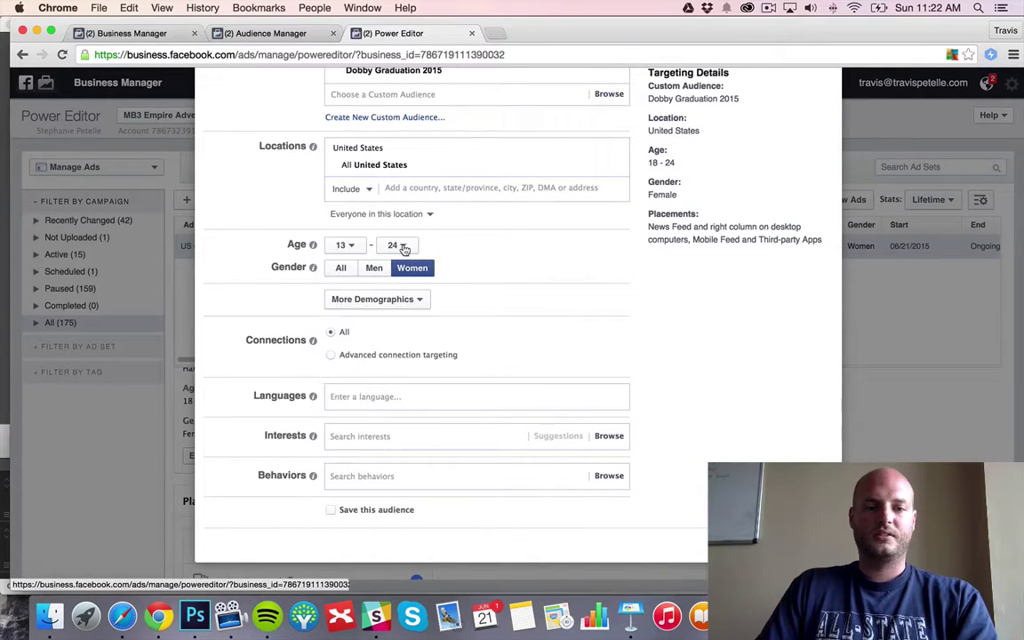
click(396, 244)
scroll(401, 382, down, 10)
click(405, 451)
click(344, 244)
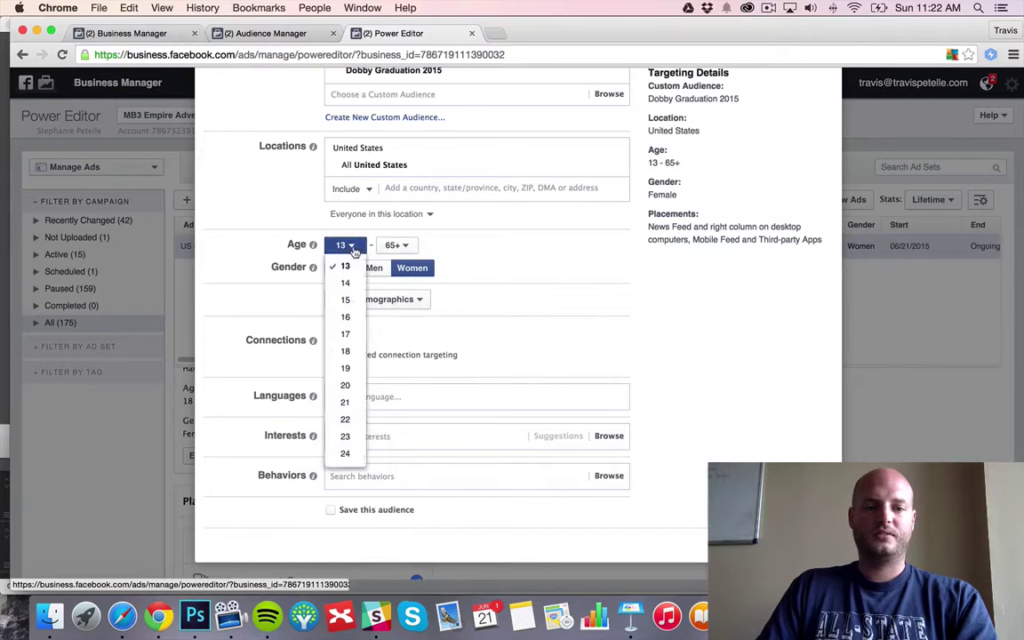
click(345, 318)
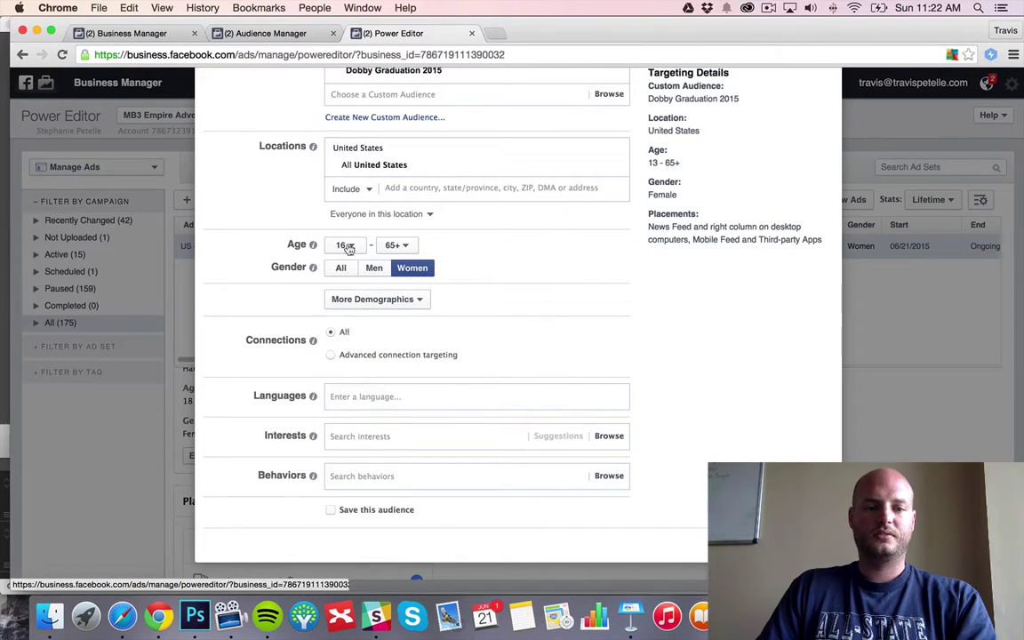
click(344, 245)
click(346, 335)
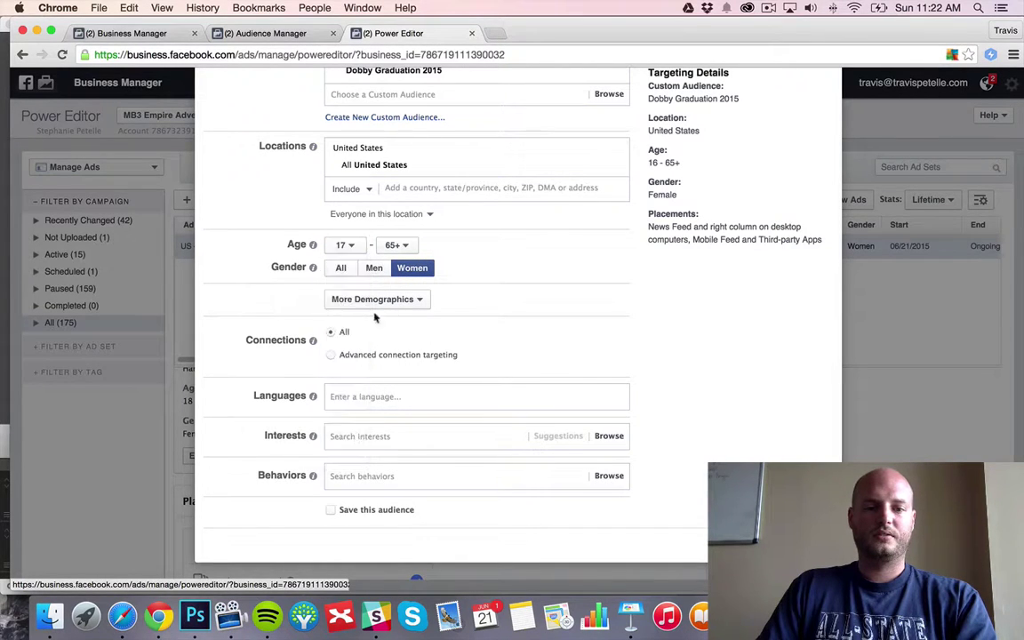
Set the audience's gender to All and save the audience after reviewing it.
click(340, 270)
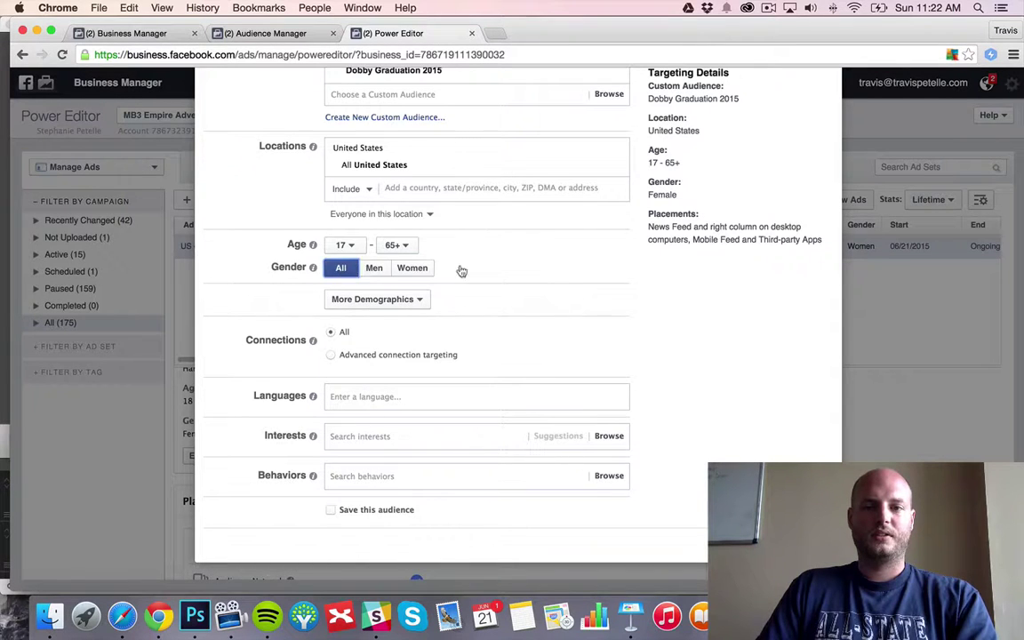
scroll(537, 258, up, 3)
scroll(622, 329, down, 4)
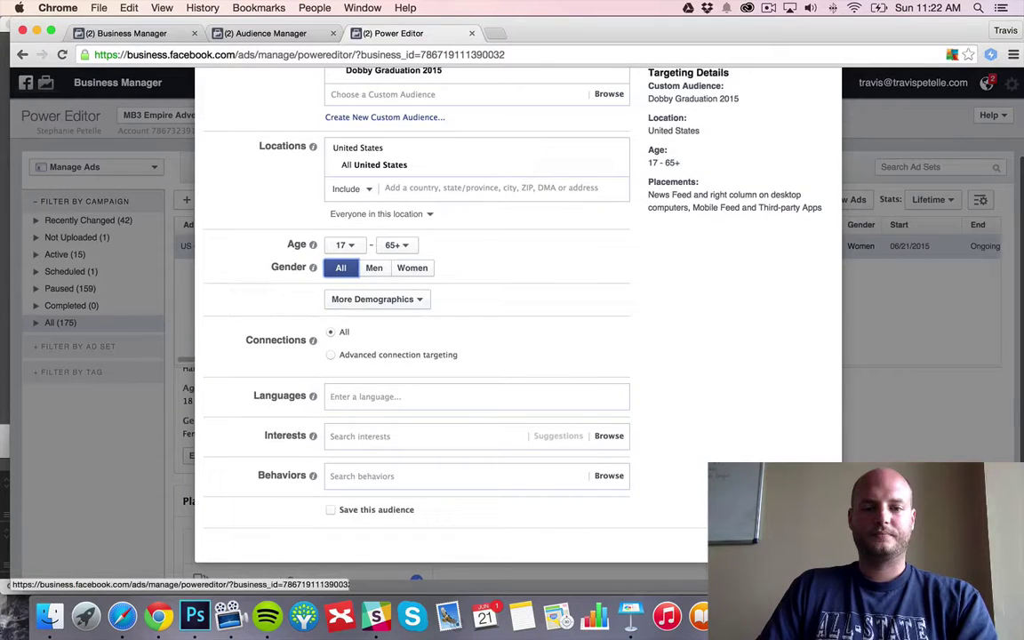
scroll(515, 311, up, 5)
click(816, 164)
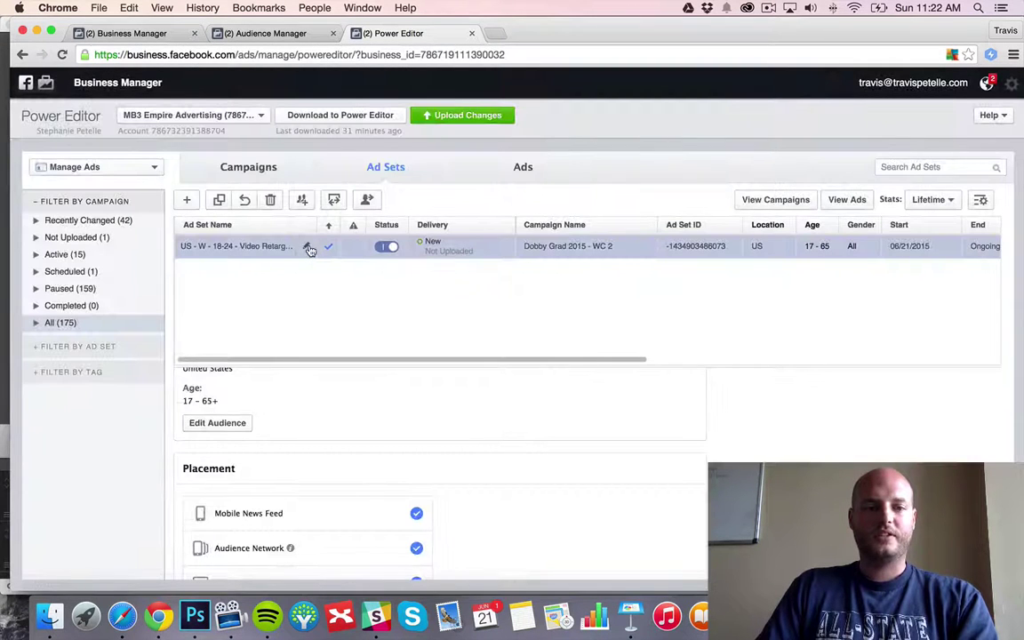
Replace "W - 18-24" with "ALL" in the ad set's name.
click(308, 247)
drag(194, 247, 218, 247)
text(A)
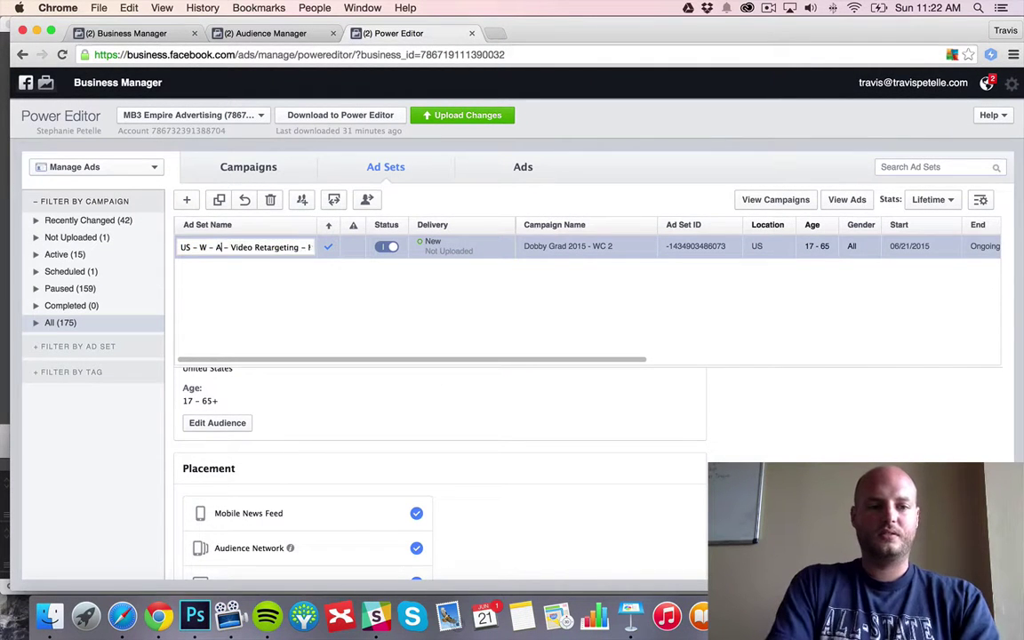
text(LL)
key(BackSpace)
key(BackSpace)
key(BackSpace)
key(BackSpace)
key(BackSpace)
key(BackSpace)
key(BackSpace)
text(ALL)
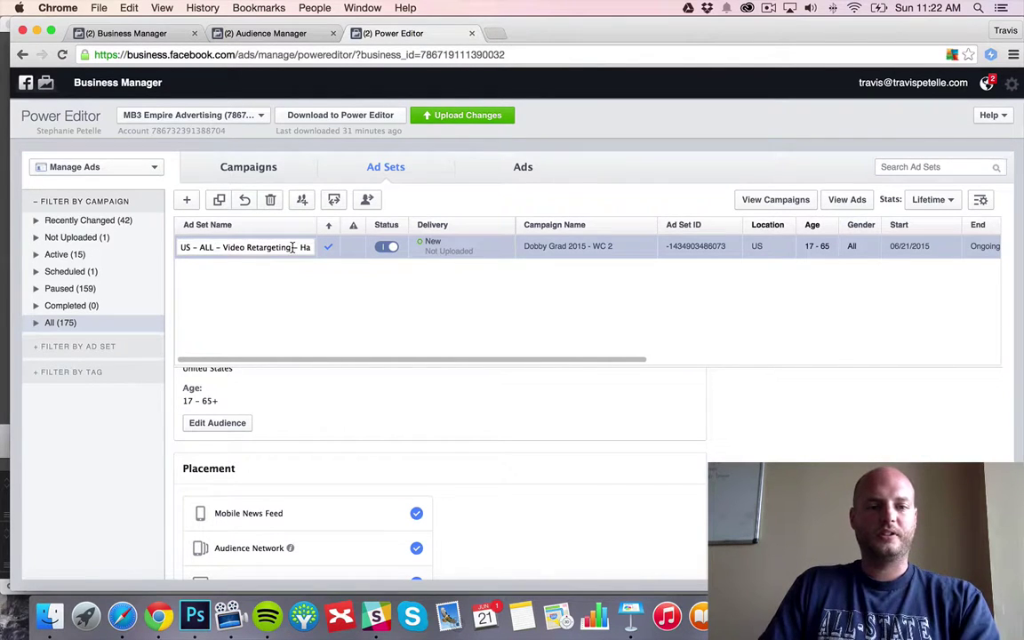
Insert "Dobby 2015" after "CA:" in the ad set's name and save the new name.
key(Right)
key(Right)
key(Right)
key(Right)
key(Right)
key(Right)
key(Right)
key(Right)
key(Right)
key(Right)
key(Right)
key(Right)
key(Right)
key(Right)
key(Right)
key(Right)
key(Right)
key(Right)
key(Right)
key(Right)
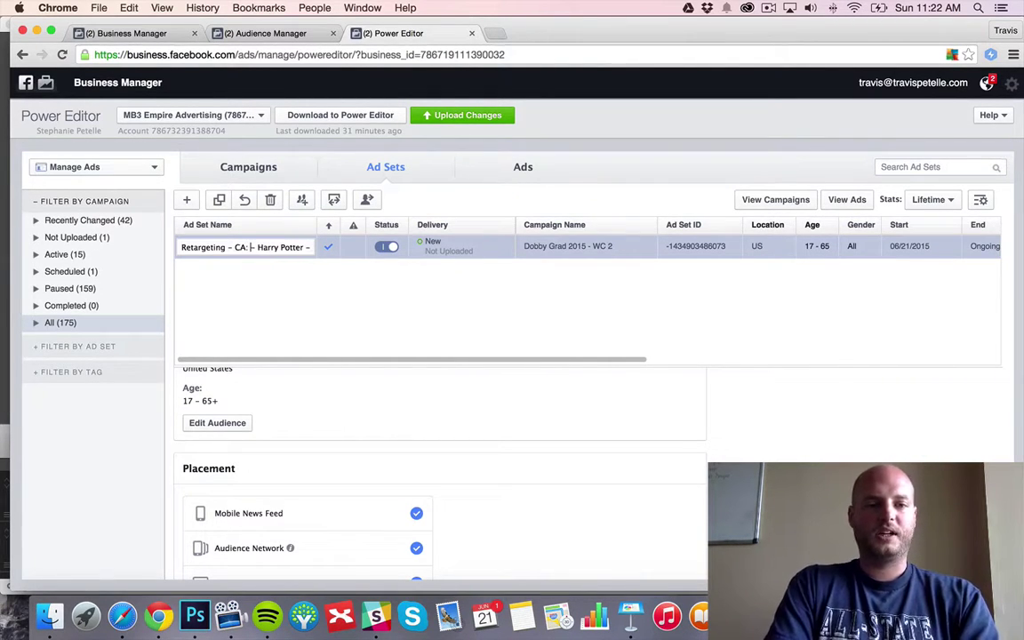
text(Dobby 2015)
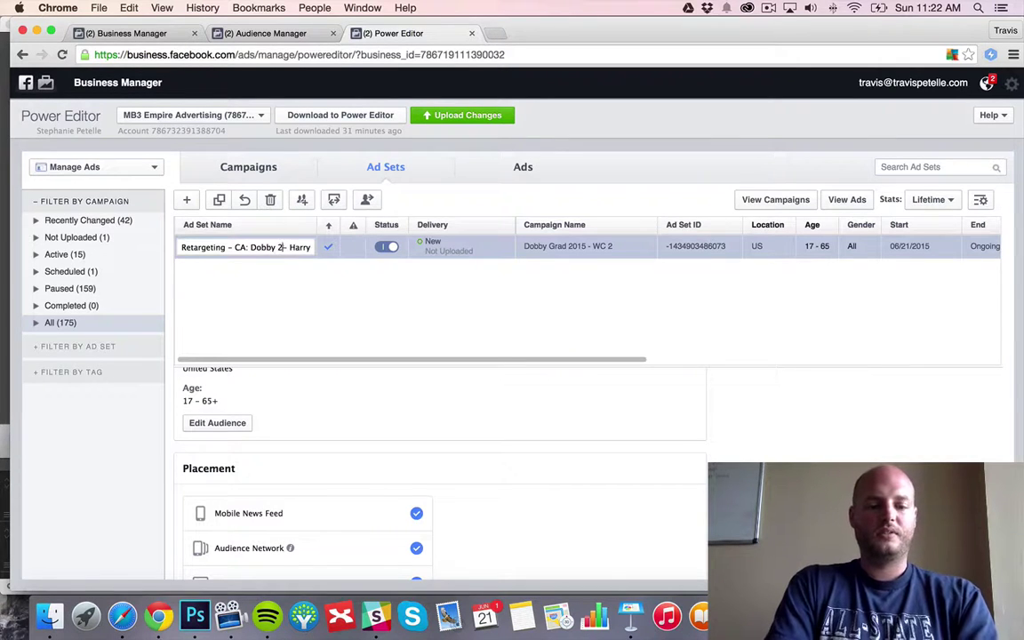
key(Return)
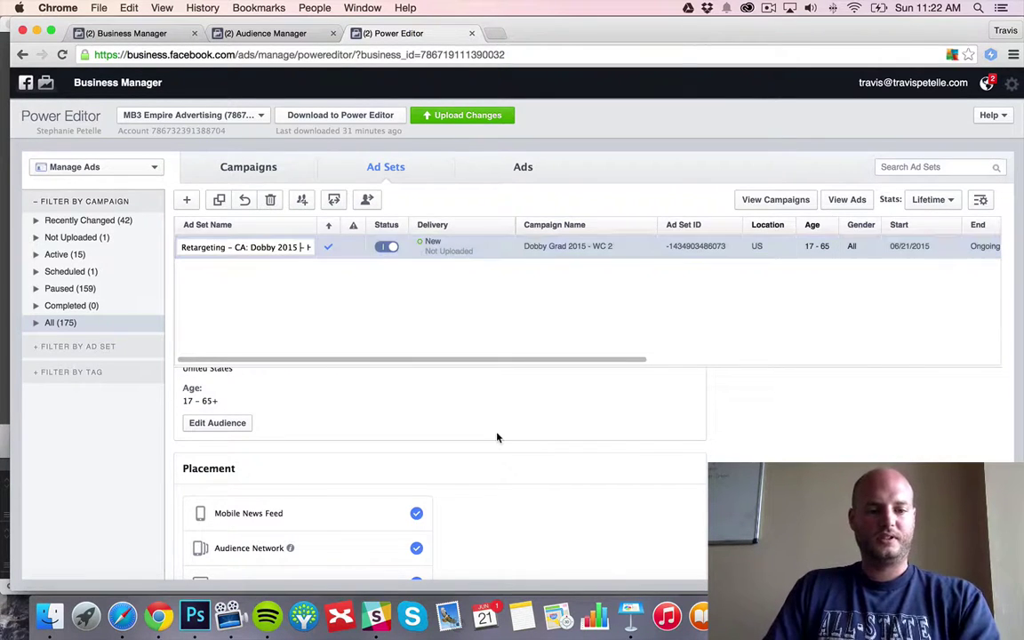
Remove Audience Network and Desktop Right Column from the ad set's placements, then check its optimization, pricing and audience settings.
scroll(496, 435, down, 2)
click(416, 507)
scroll(426, 489, down, 1)
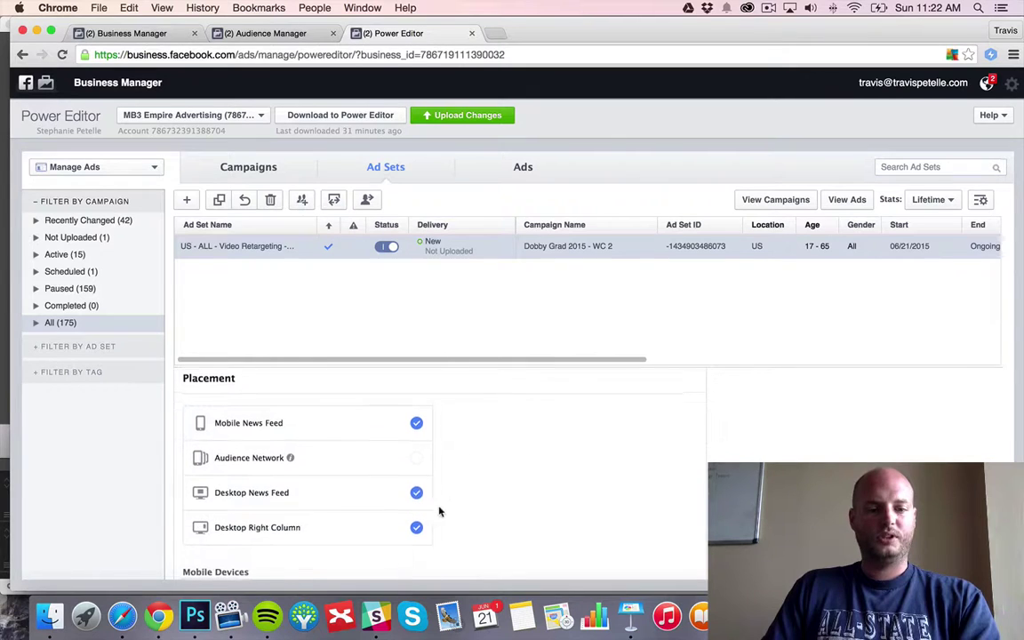
click(418, 491)
scroll(466, 492, down, 6)
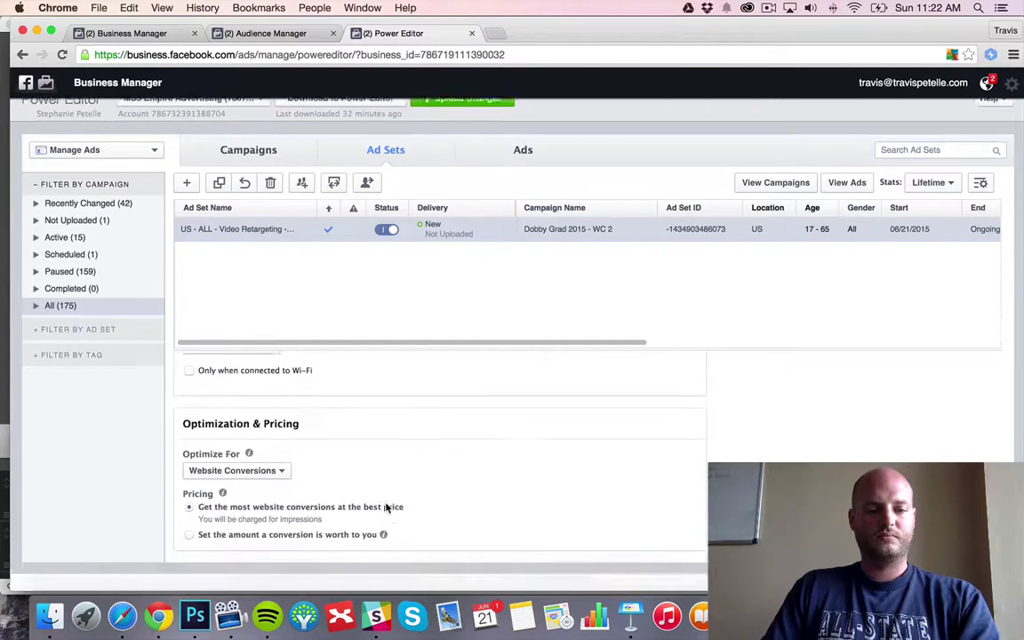
scroll(410, 439, up, 10)
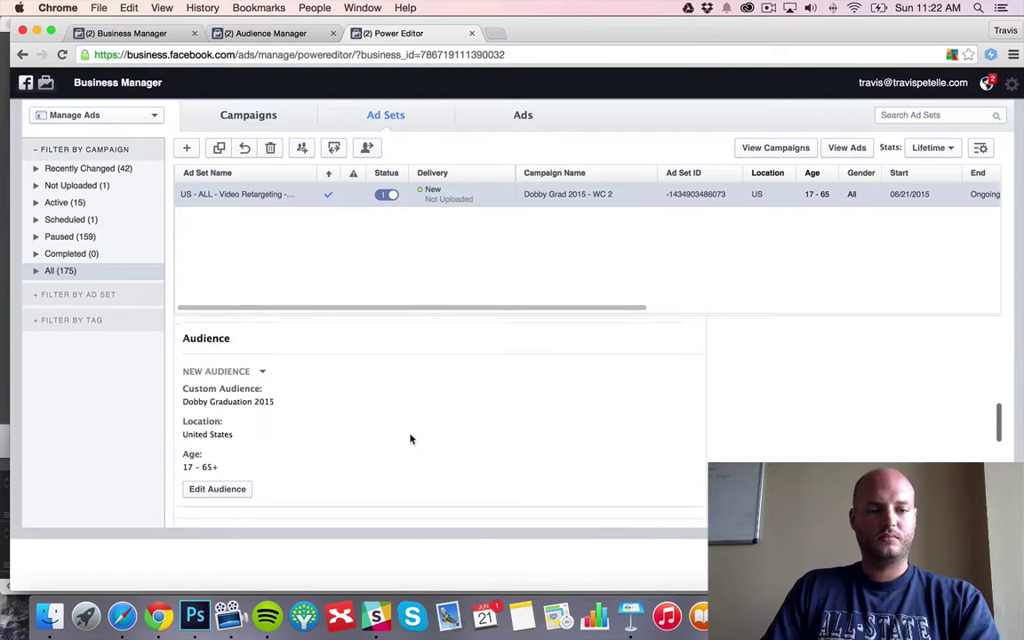
Review the ad set's schedule, audience, pixel and budget settings, and upload the Dobby Grad 2015 - WC 2 campaign with its ad set and ad.
scroll(411, 439, up, 5)
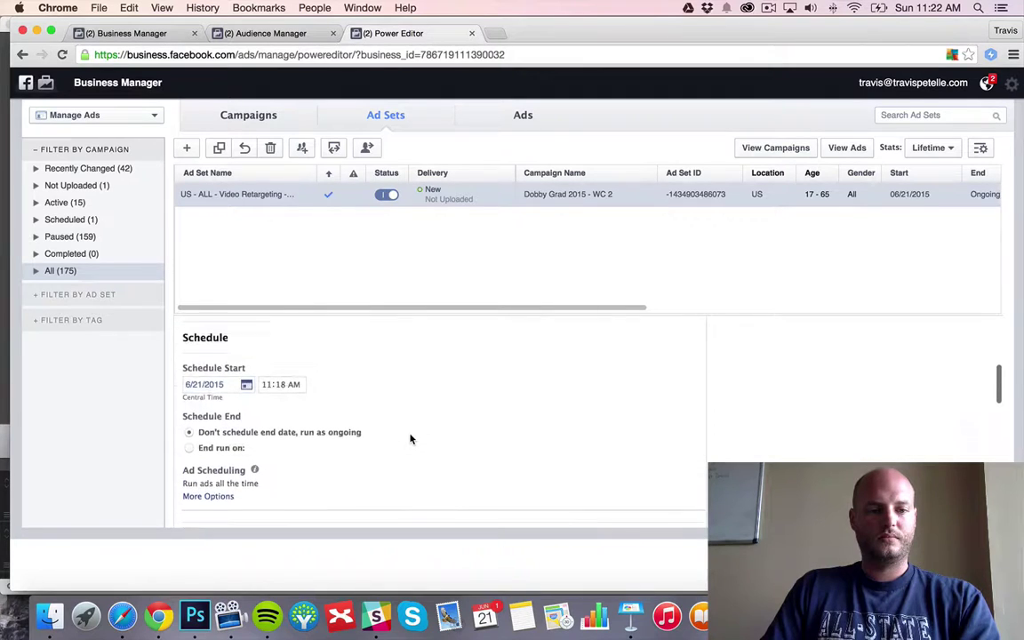
scroll(411, 439, up, 6)
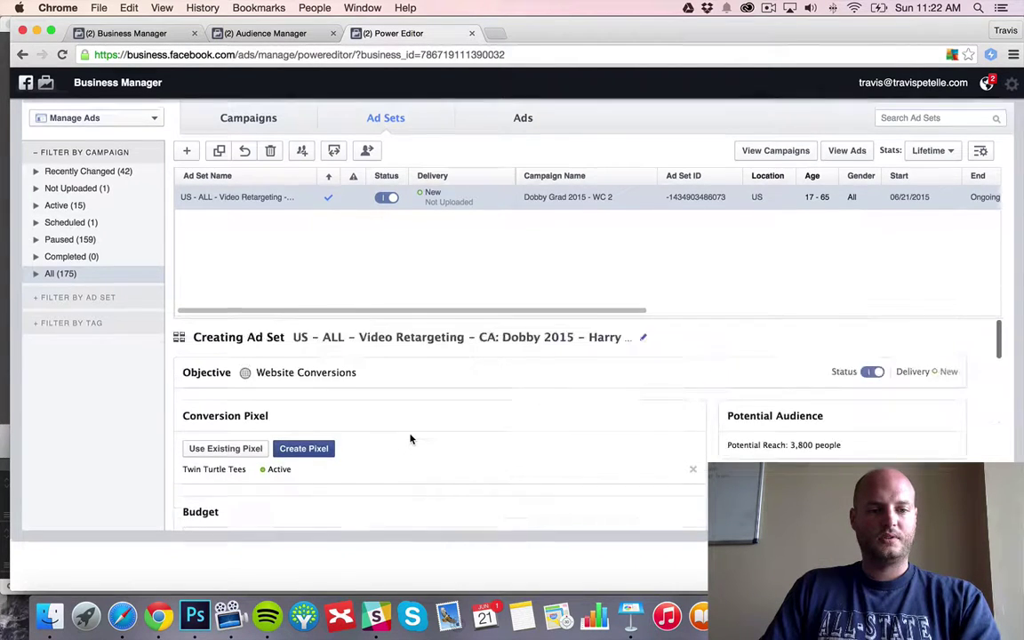
scroll(404, 449, down, 18)
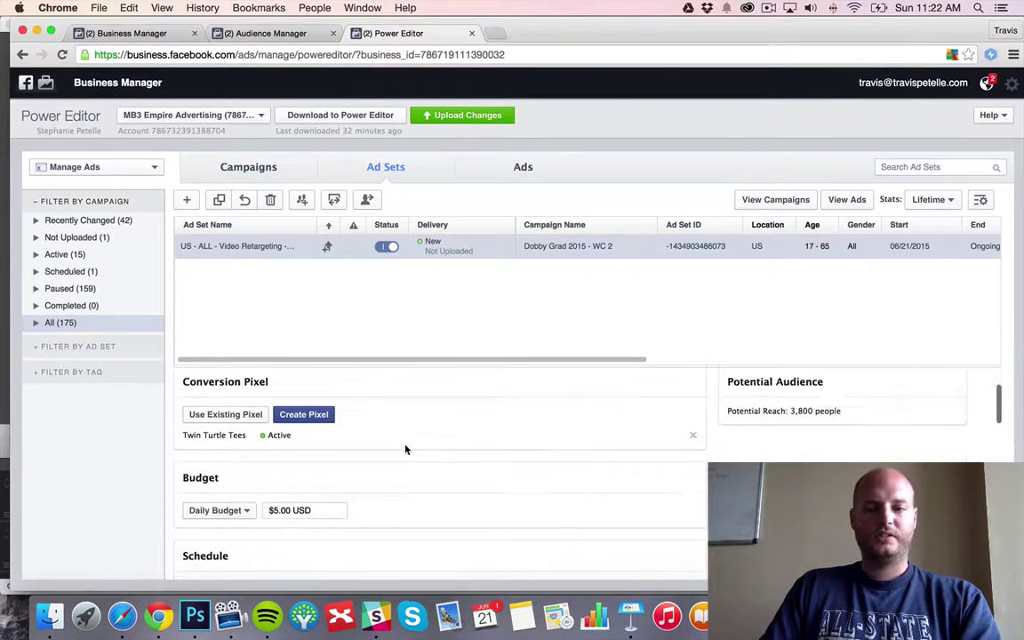
scroll(404, 443, down, 3)
scroll(406, 439, up, 10)
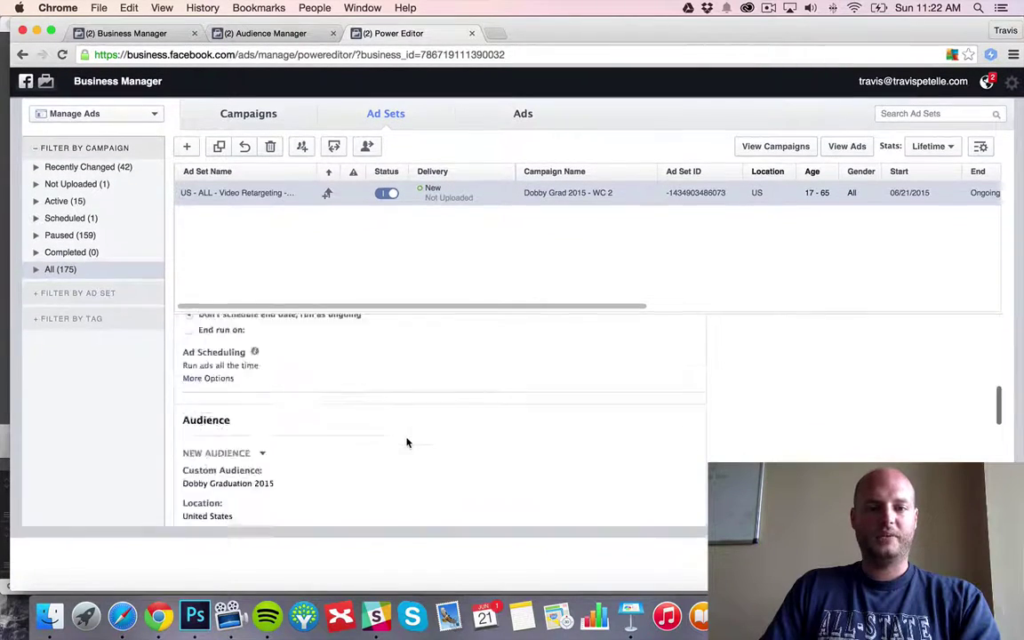
scroll(512, 452, up, 5)
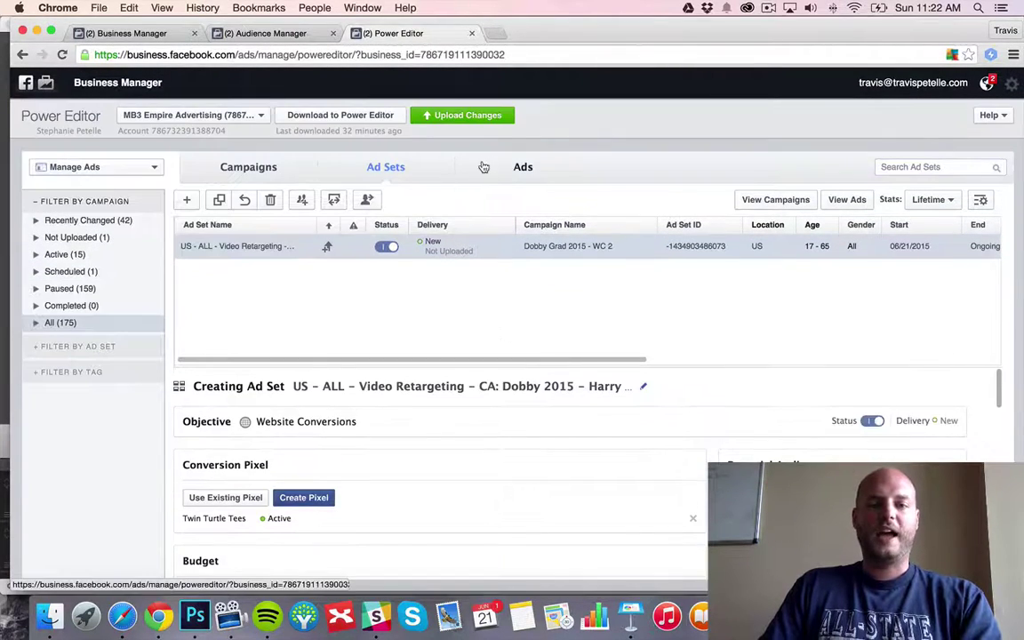
click(458, 115)
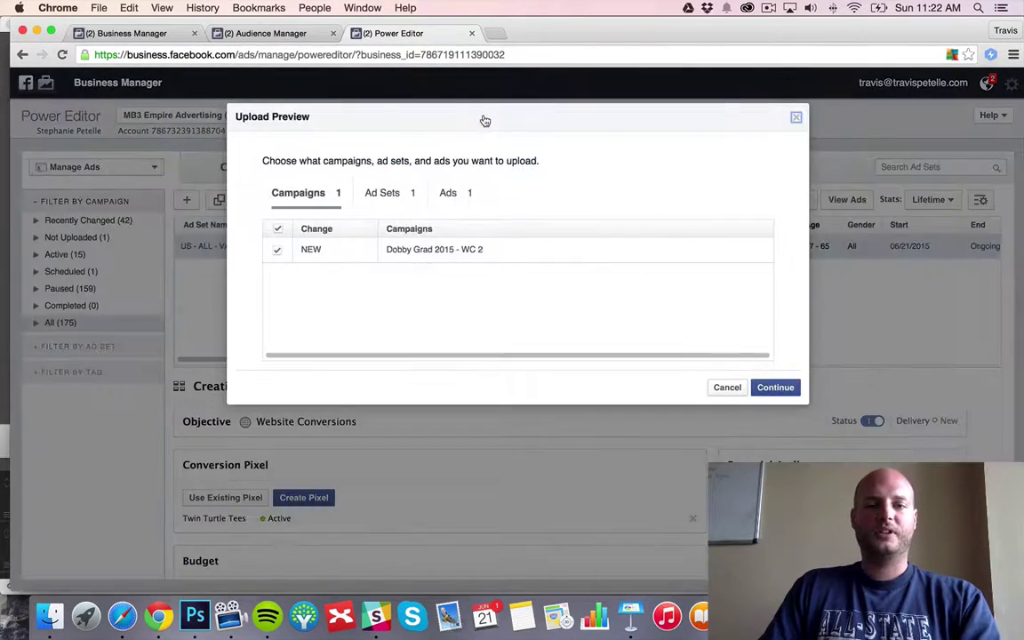
click(775, 387)
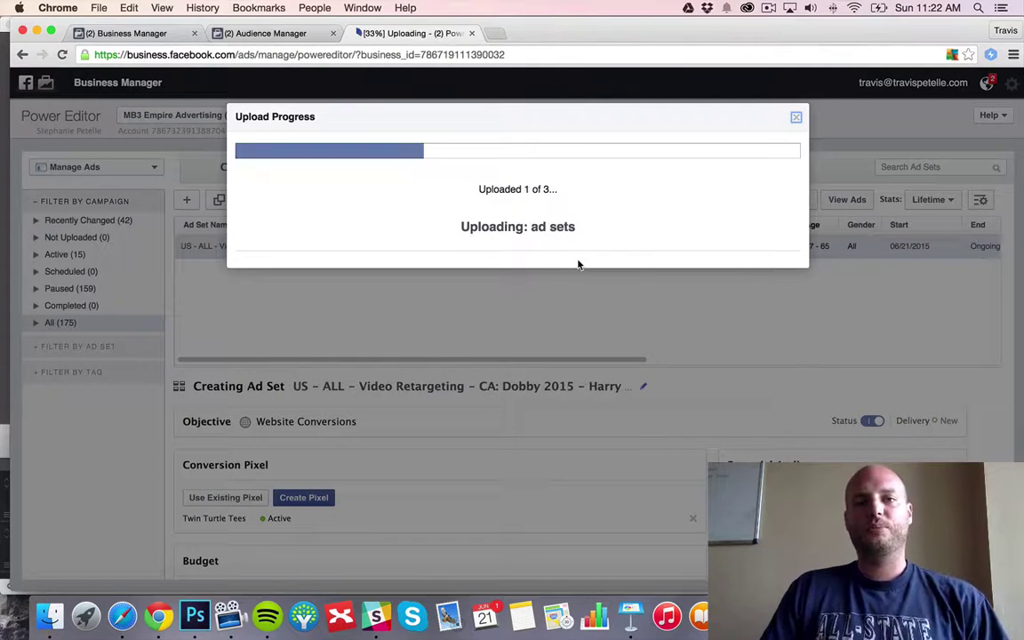